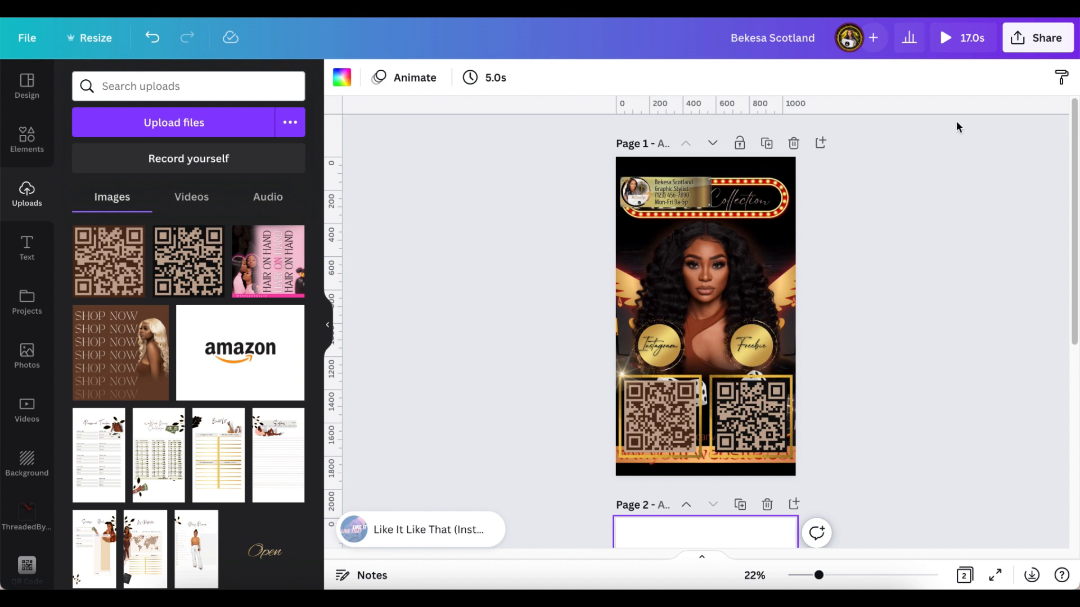
click(948, 38)
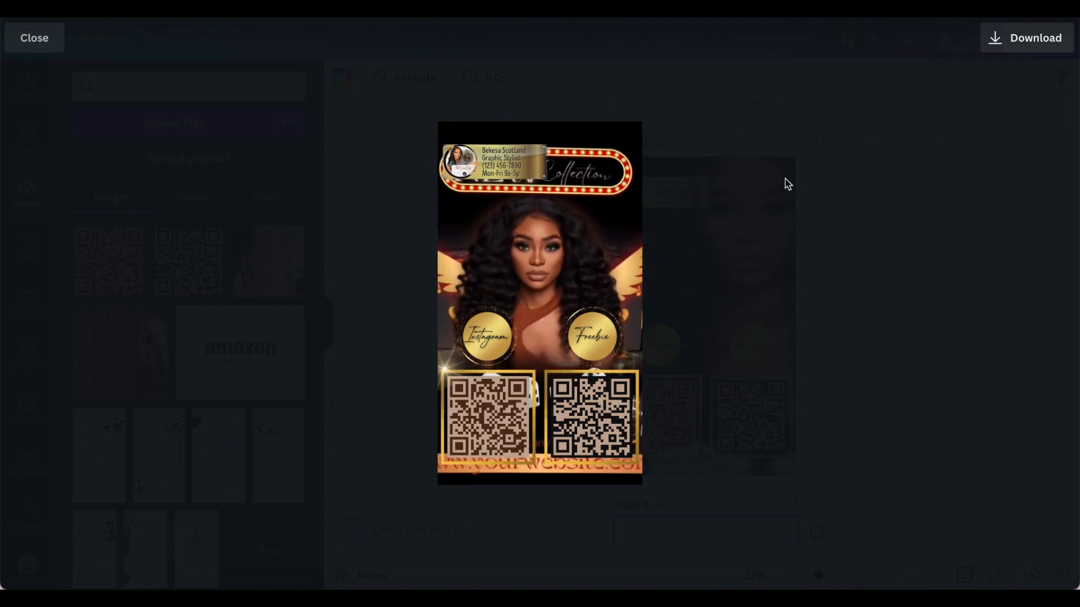
click(31, 37)
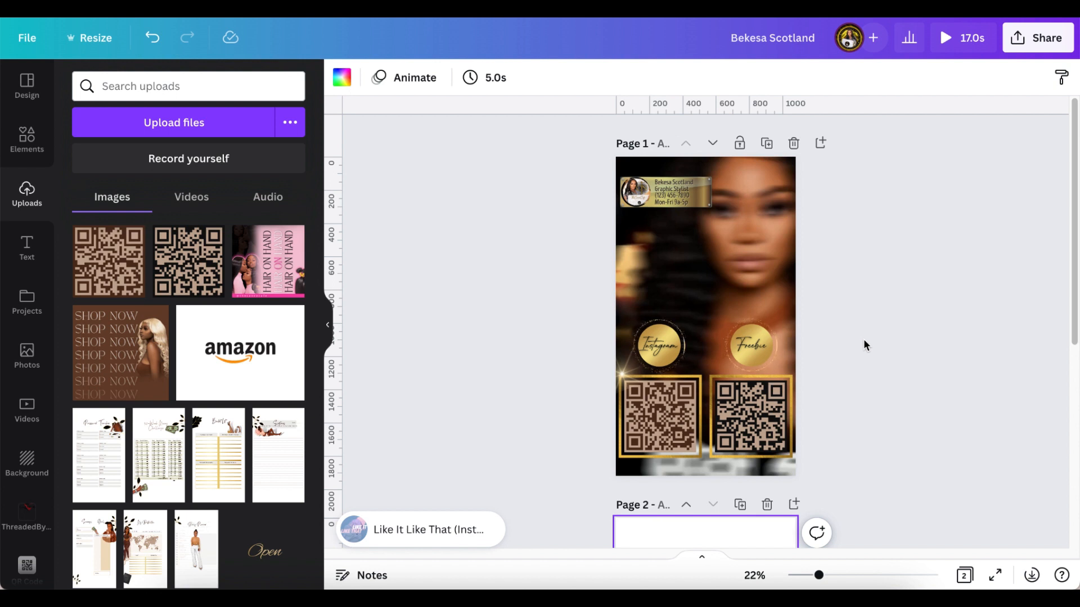
scroll(864, 345, down, 2)
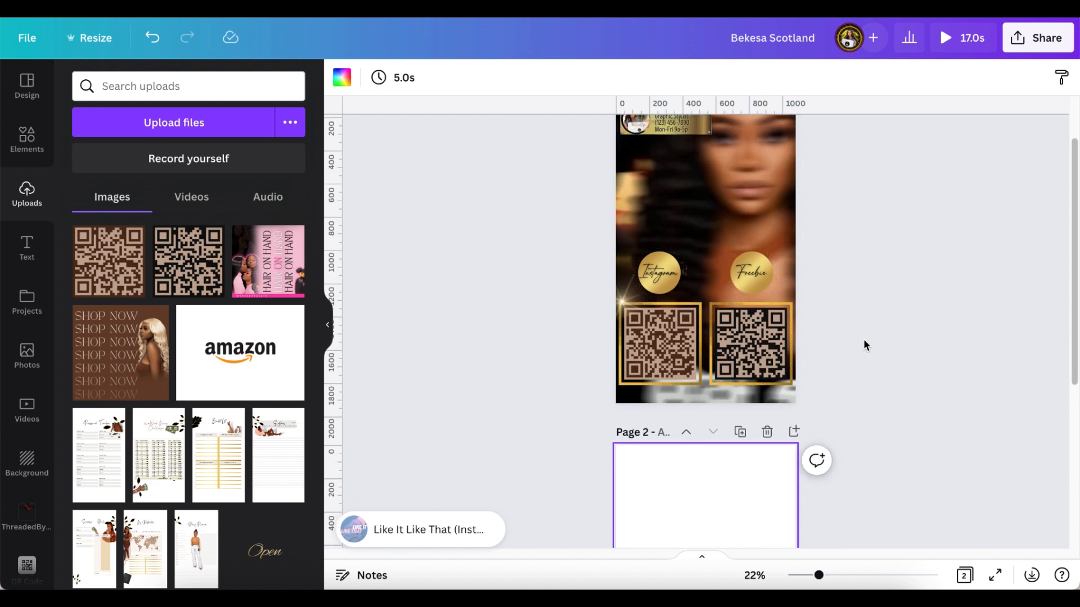
scroll(865, 345, down, 5)
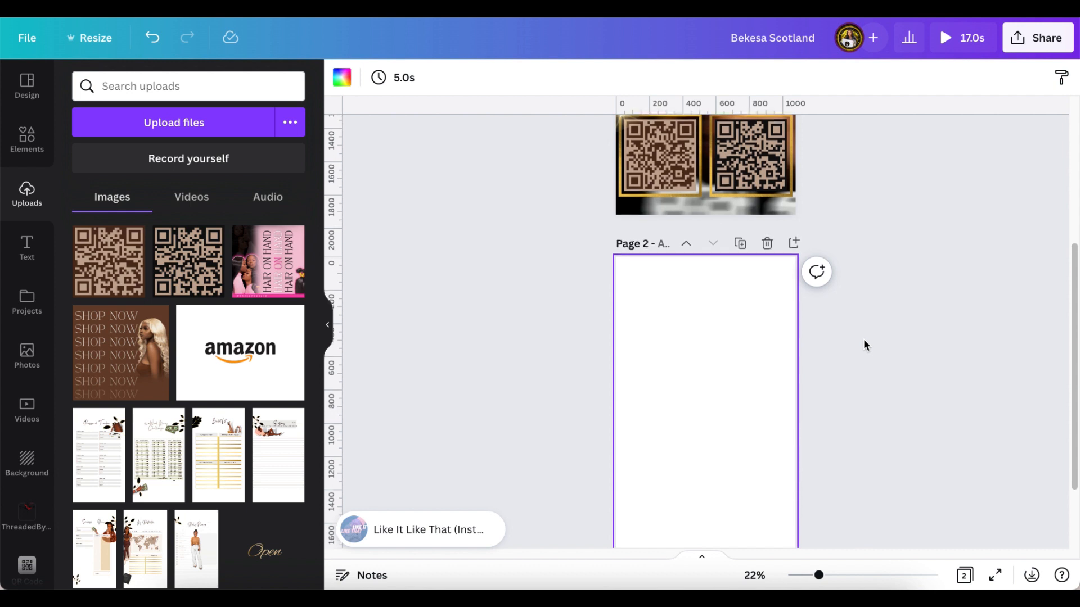
scroll(865, 344, down, 1)
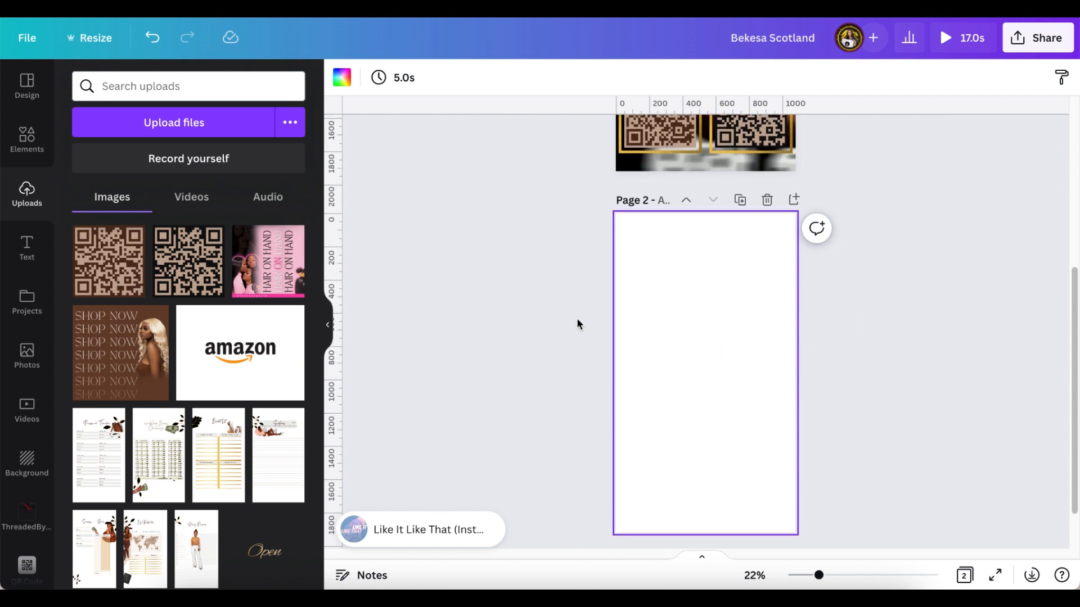
scroll(863, 354, up, 5)
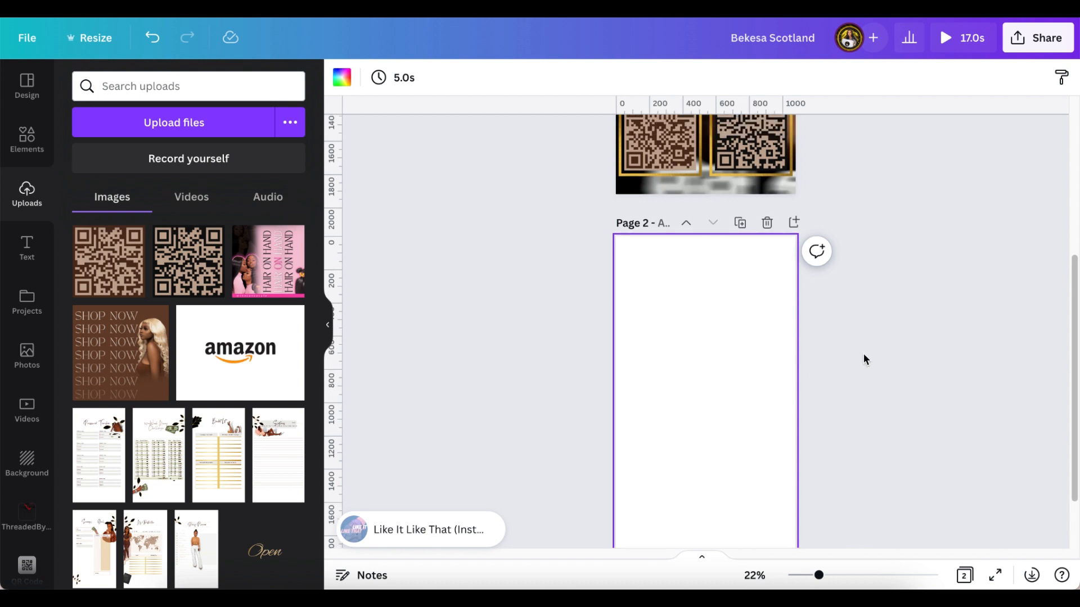
scroll(864, 350, up, 1)
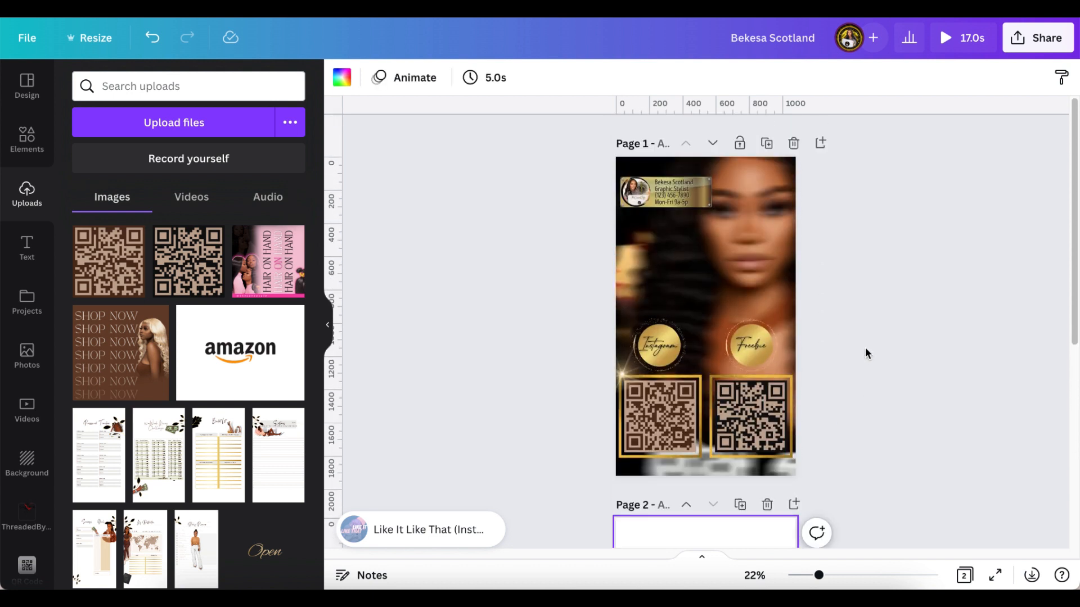
scroll(865, 346, down, 1)
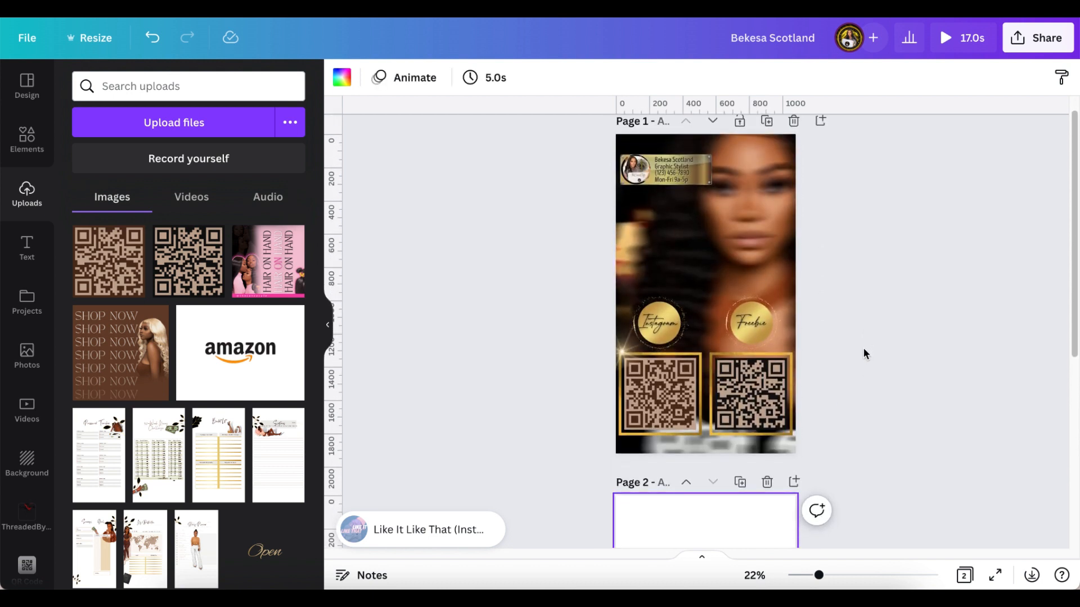
scroll(866, 353, down, 1)
scroll(867, 353, down, 3)
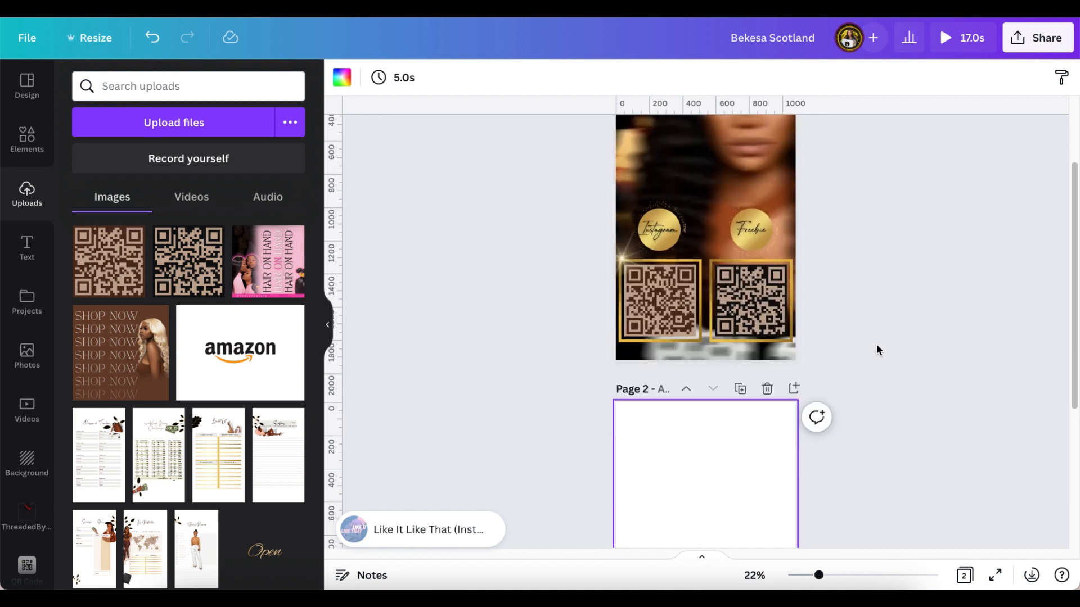
scroll(877, 346, down, 5)
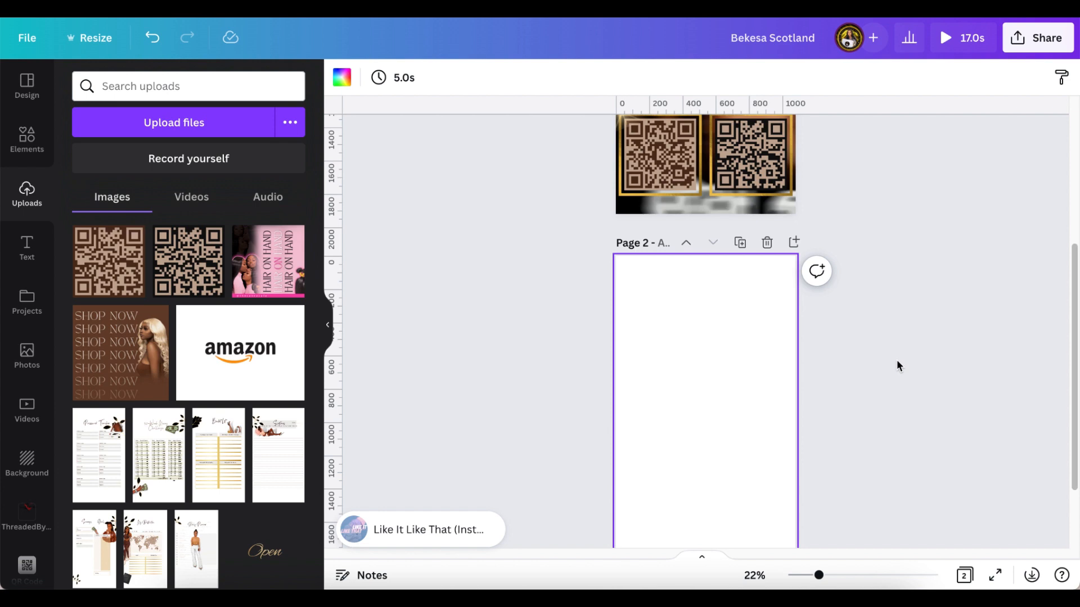
scroll(897, 367, up, 9)
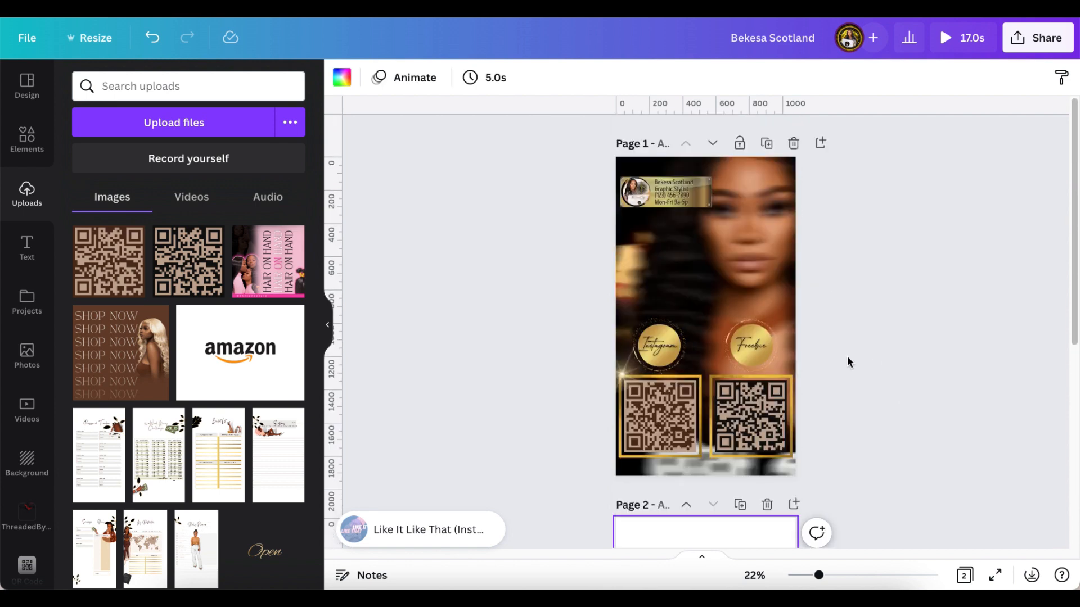
scroll(878, 376, down, 8)
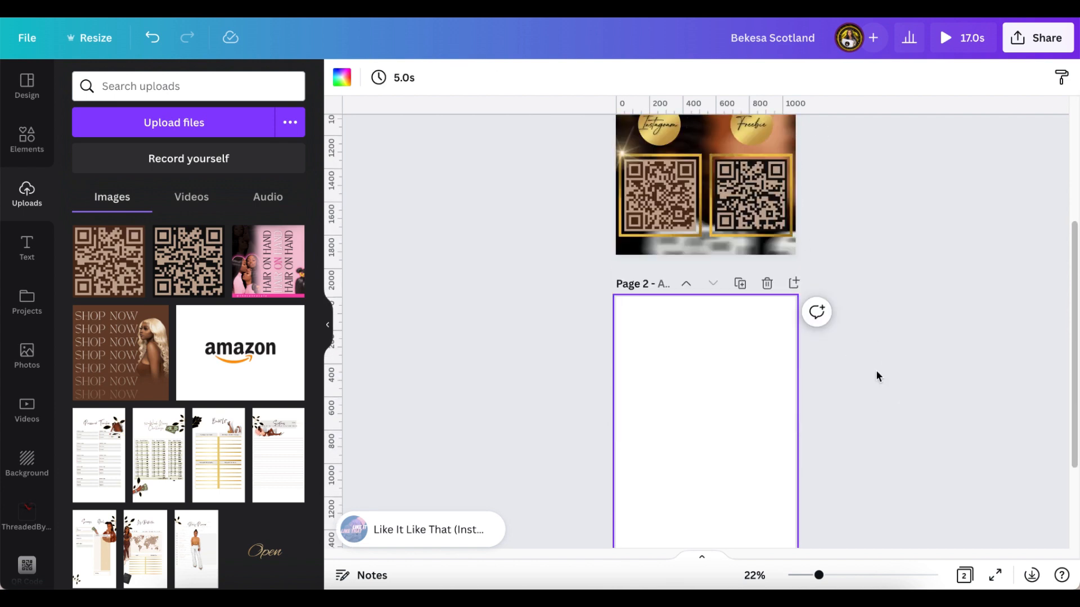
scroll(878, 375, down, 5)
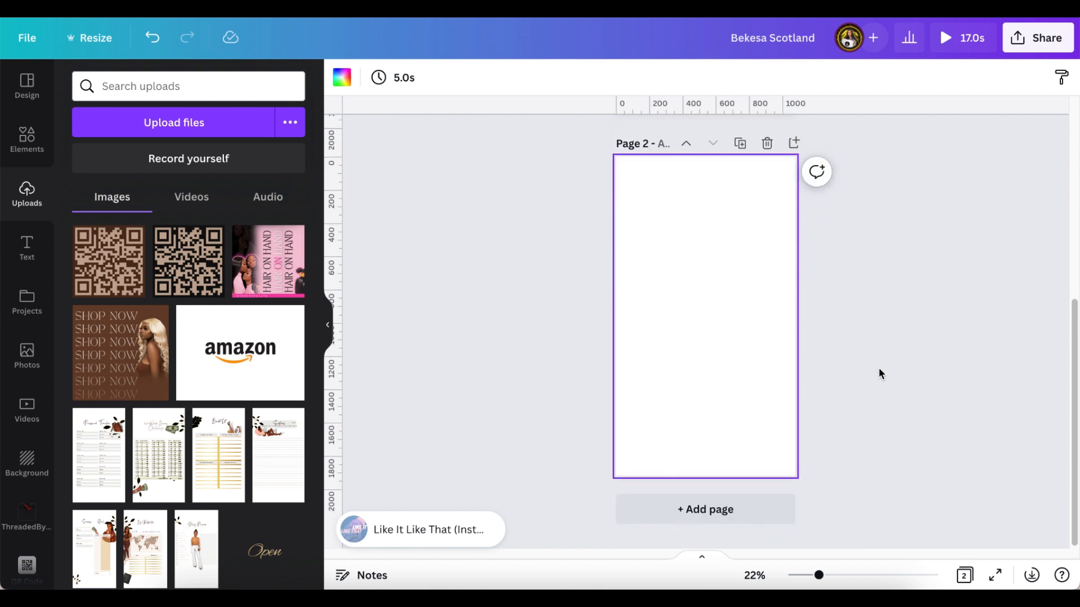
scroll(880, 373, up, 2)
scroll(880, 374, up, 4)
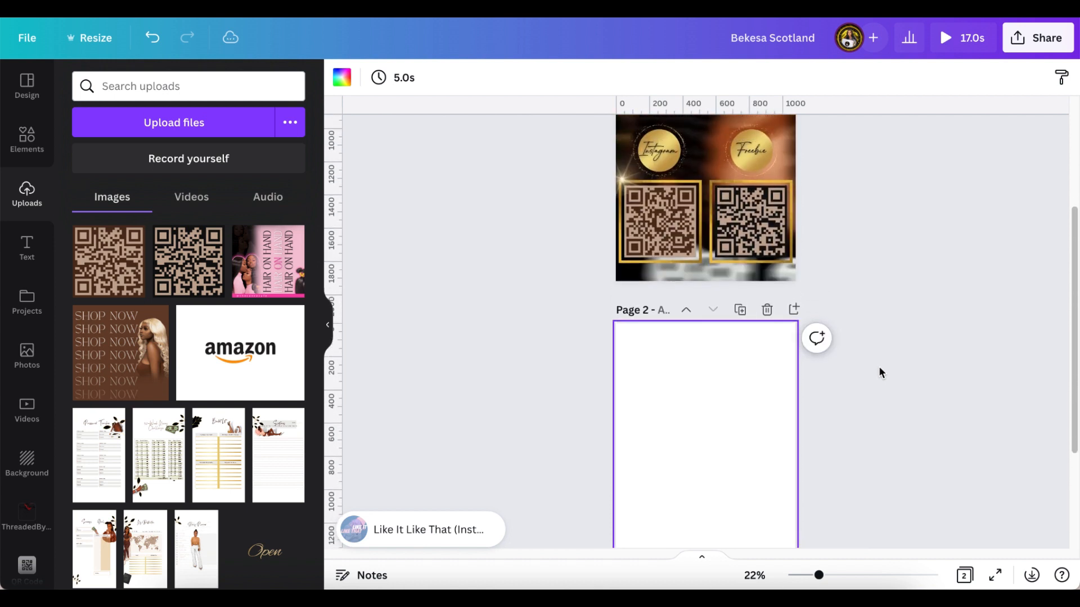
scroll(881, 372, up, 5)
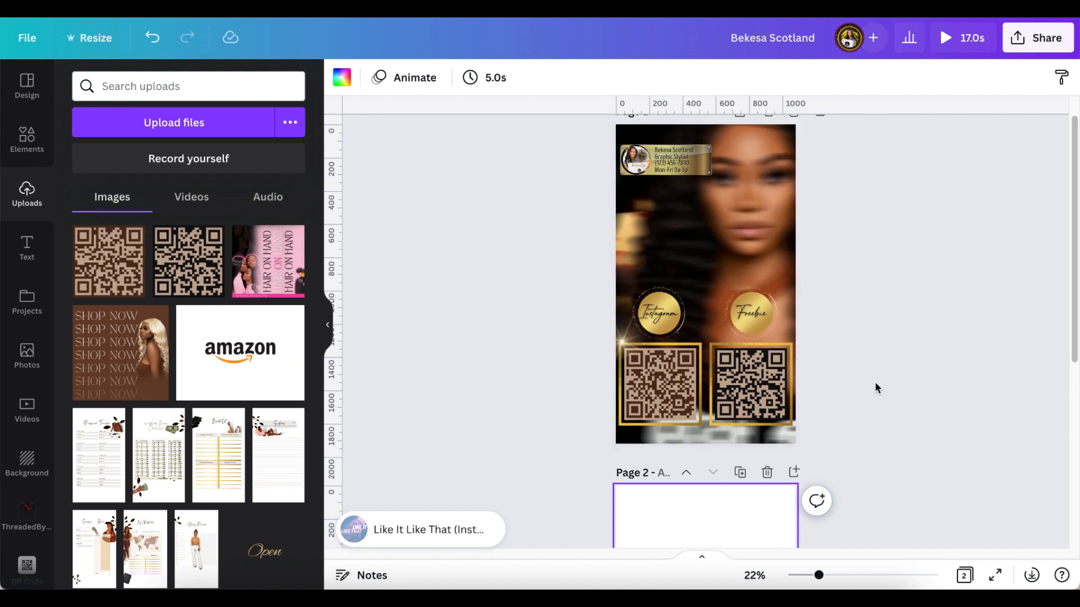
scroll(859, 381, down, 1)
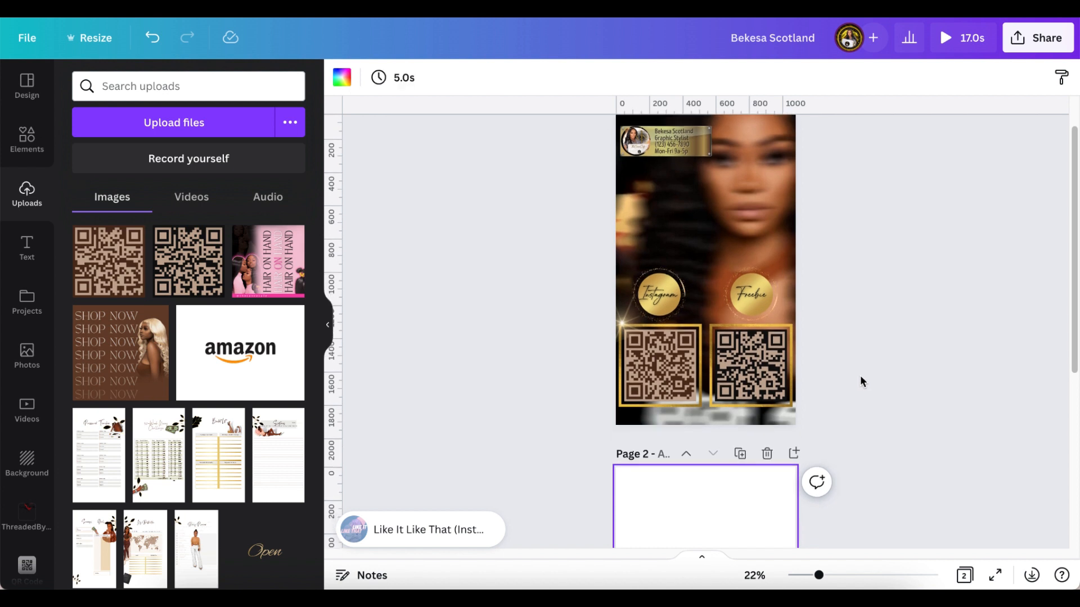
scroll(880, 375, down, 3)
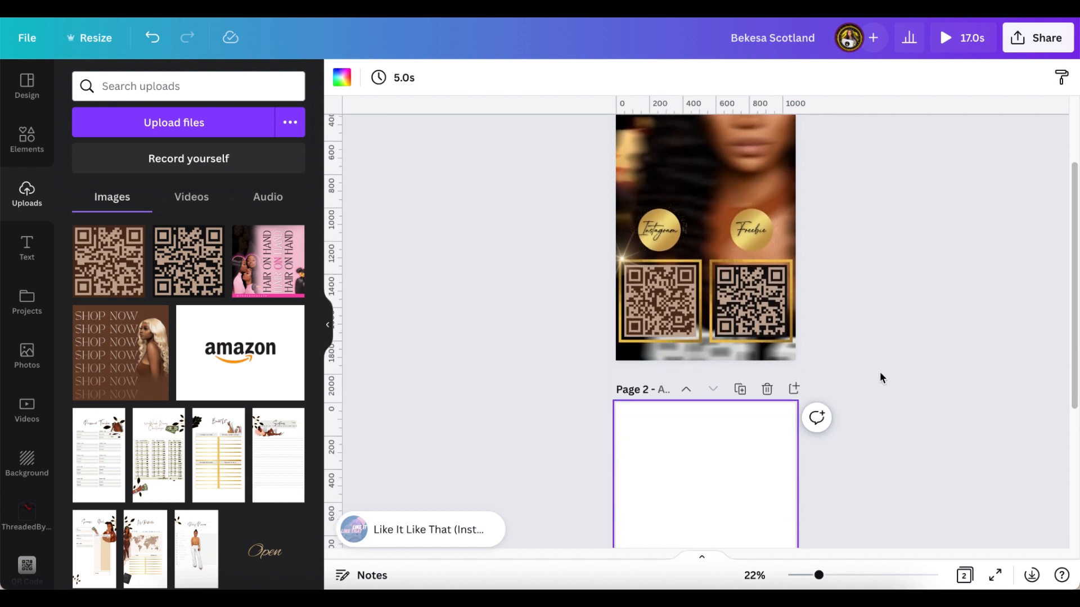
scroll(881, 377, down, 5)
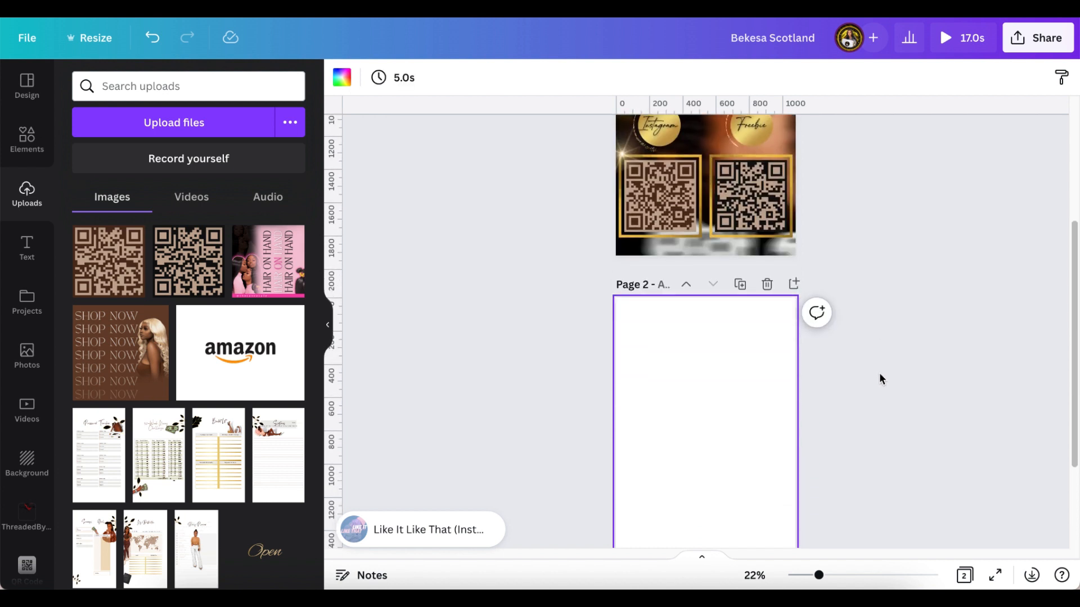
scroll(879, 383, down, 3)
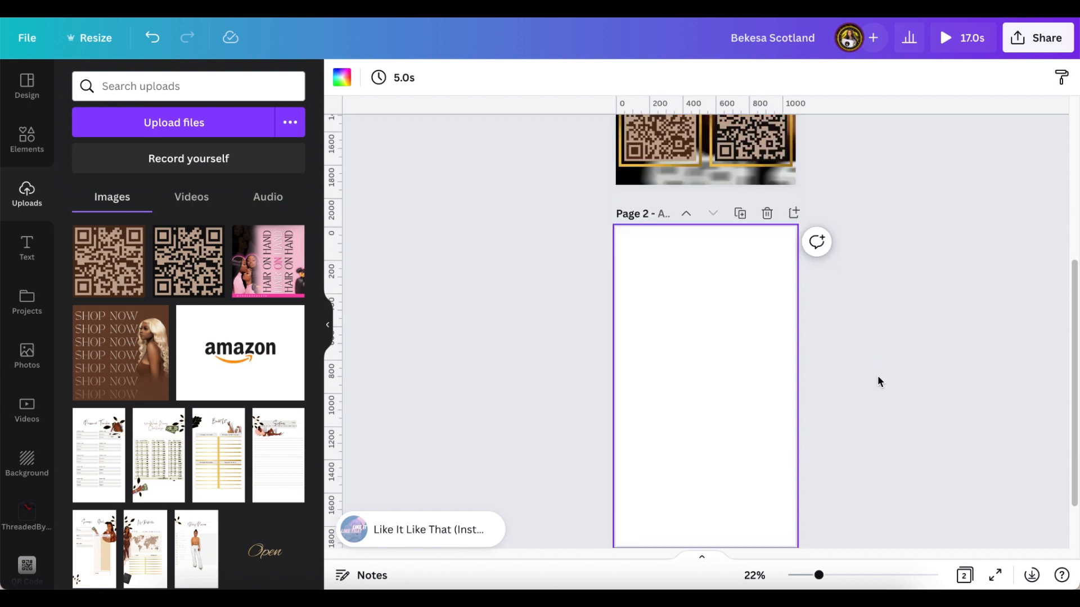
scroll(880, 382, up, 4)
scroll(878, 377, up, 6)
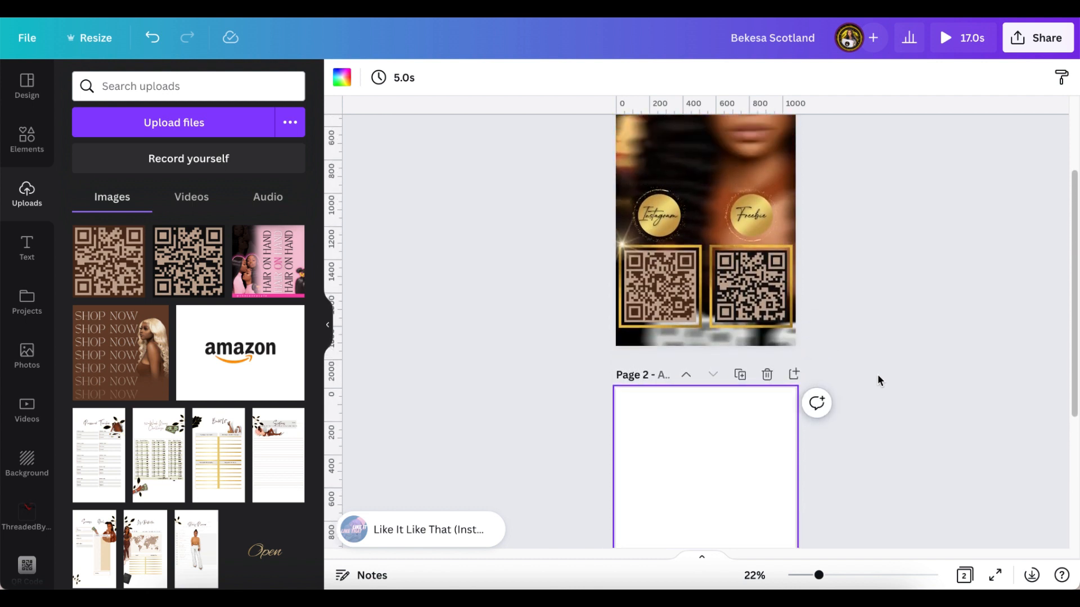
scroll(879, 379, up, 3)
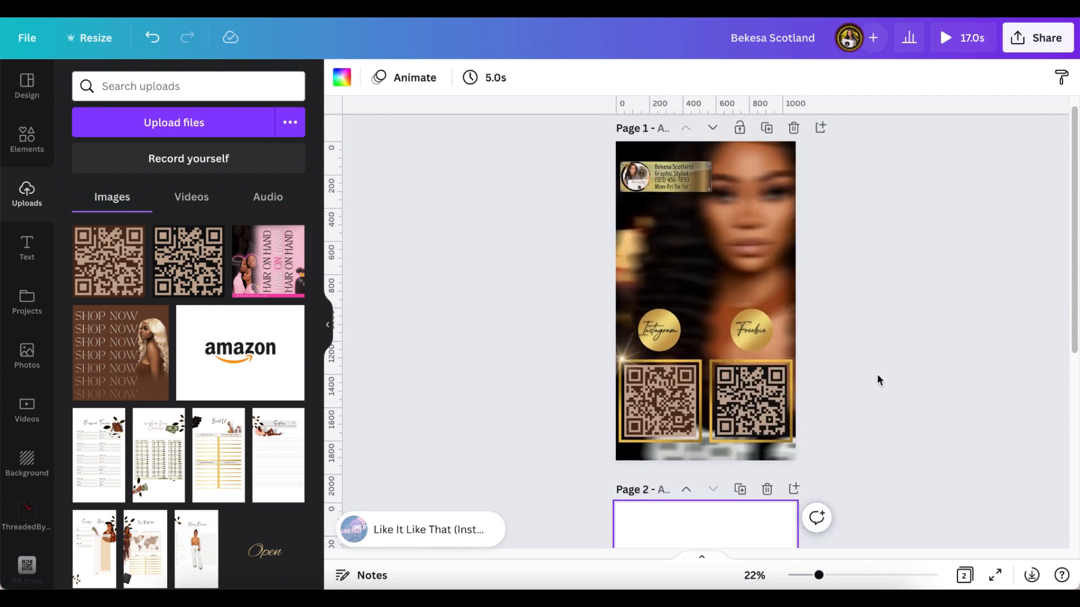
scroll(877, 376, down, 3)
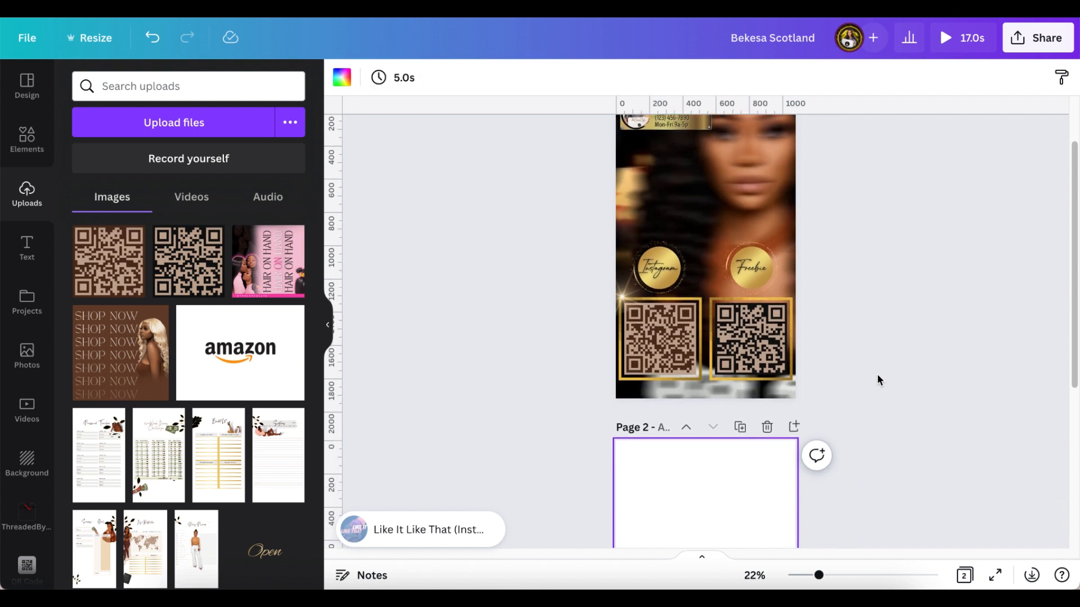
scroll(877, 373, down, 6)
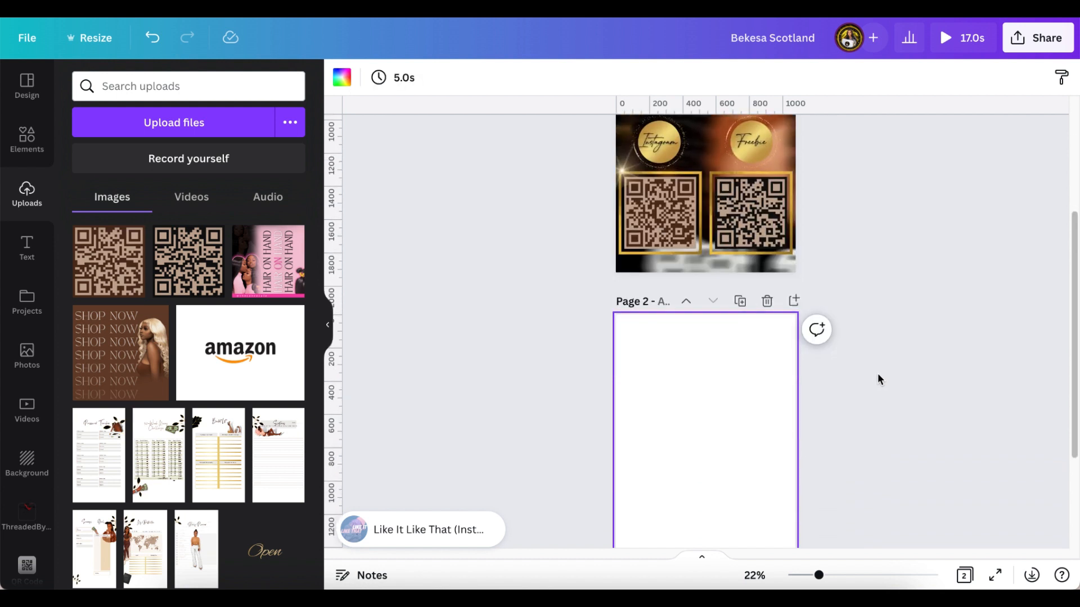
scroll(879, 380, down, 6)
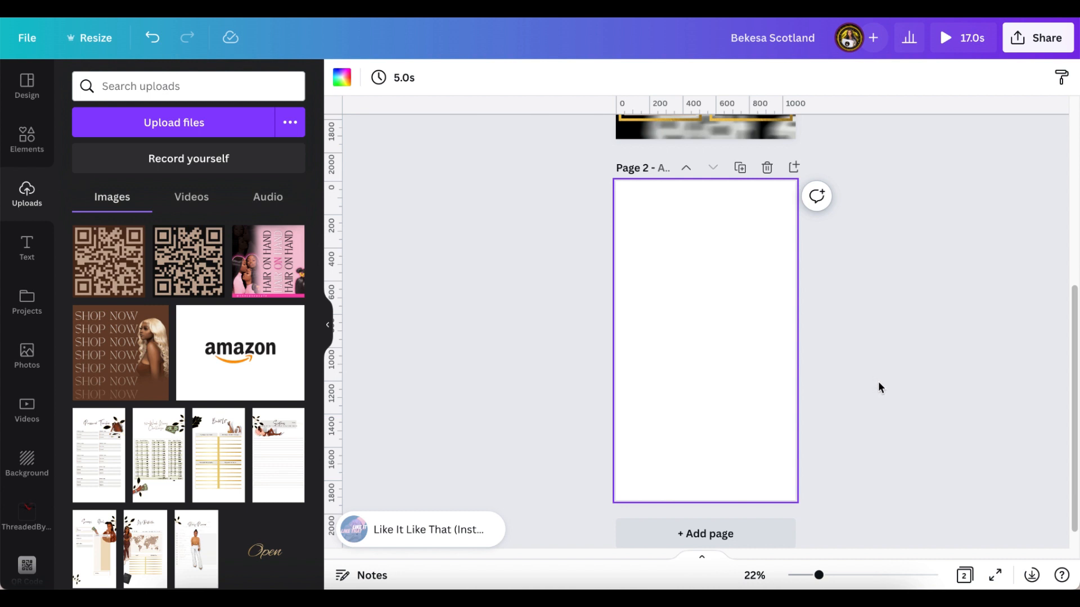
scroll(880, 378, up, 12)
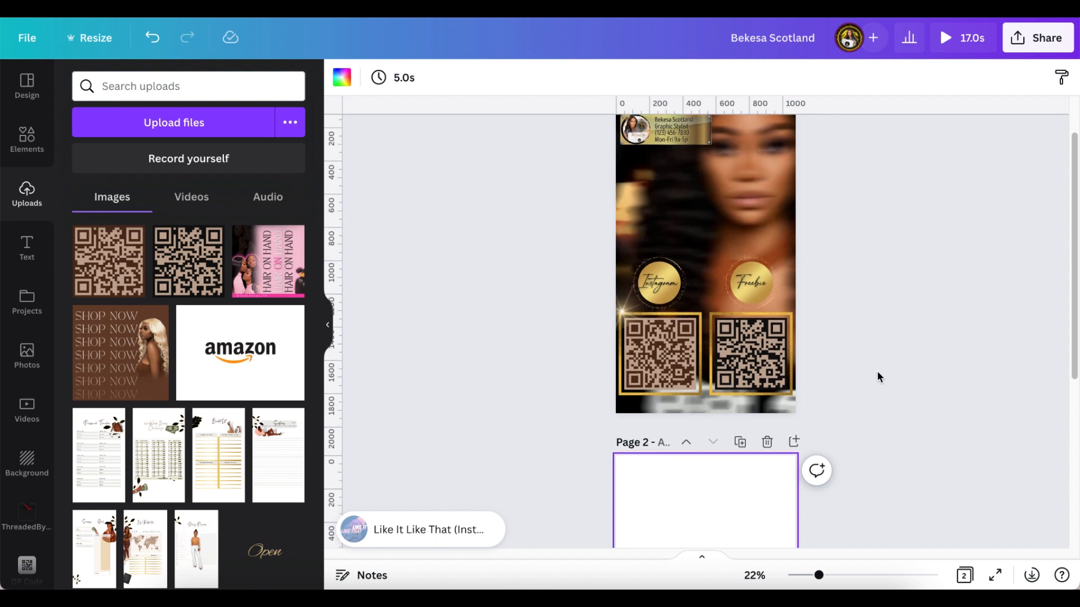
scroll(878, 374, down, 1)
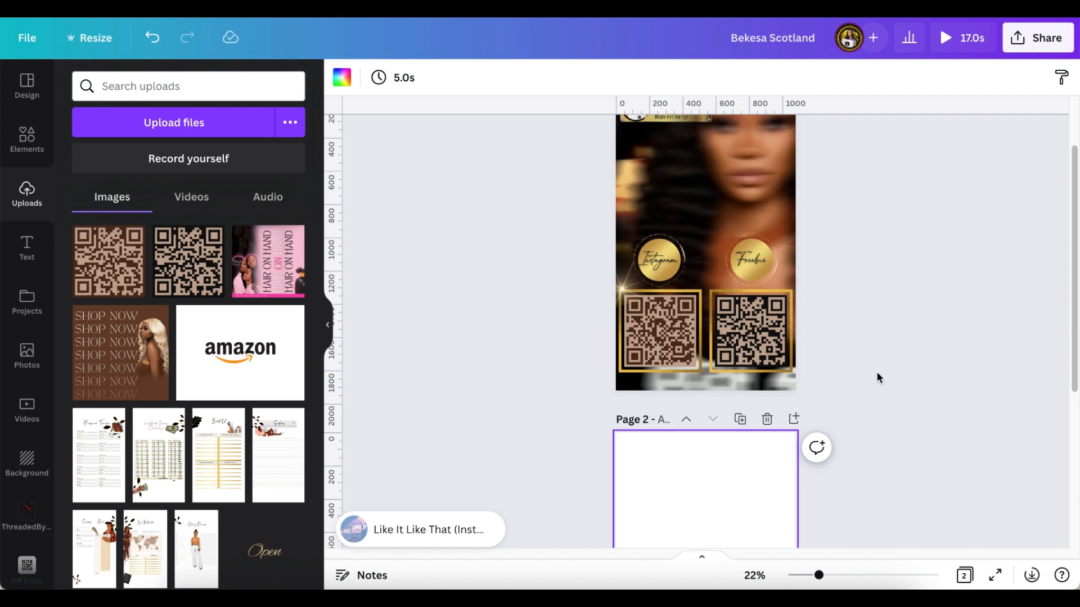
scroll(877, 374, down, 2)
scroll(878, 377, down, 5)
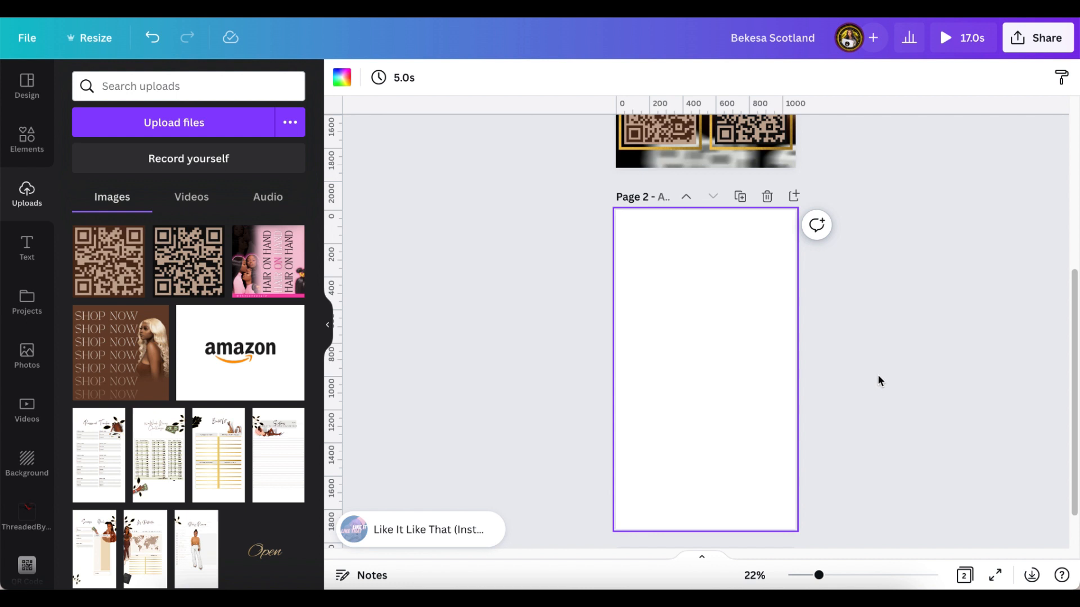
scroll(824, 398, up, 1)
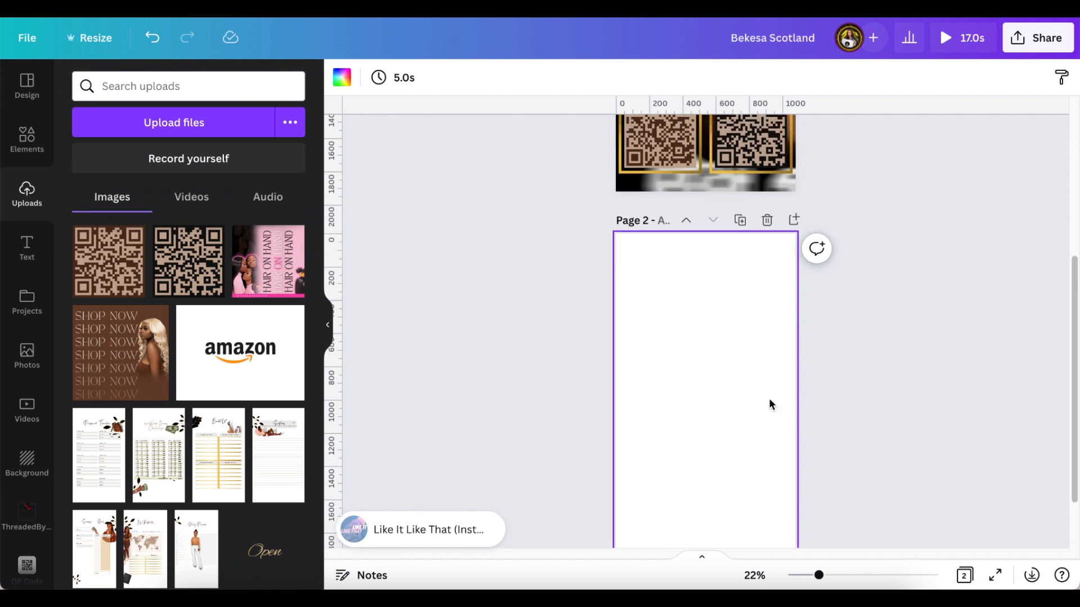
click(29, 405)
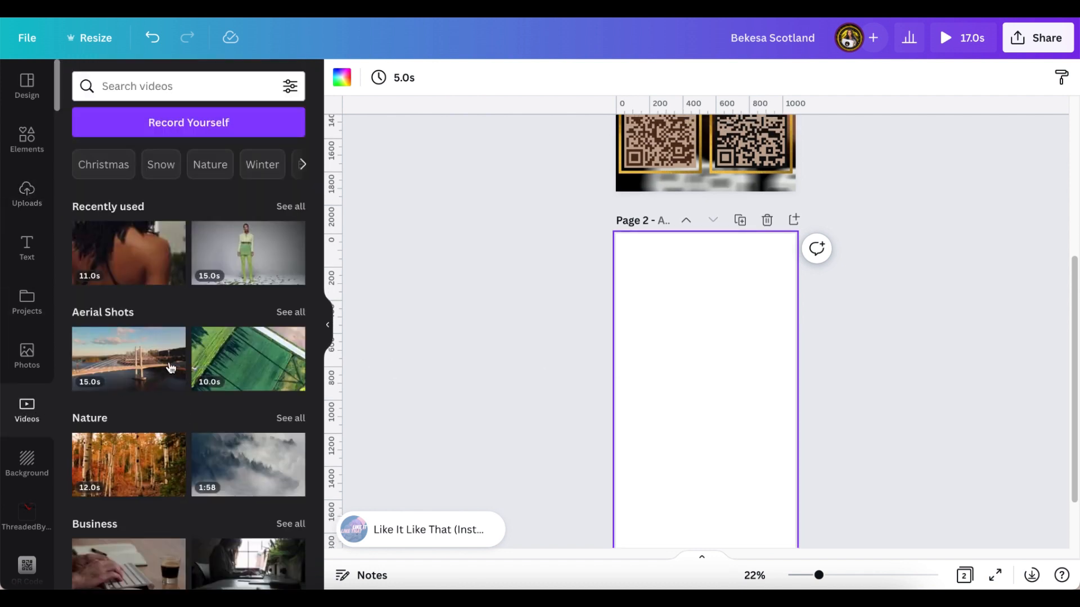
scroll(586, 277, up, 5)
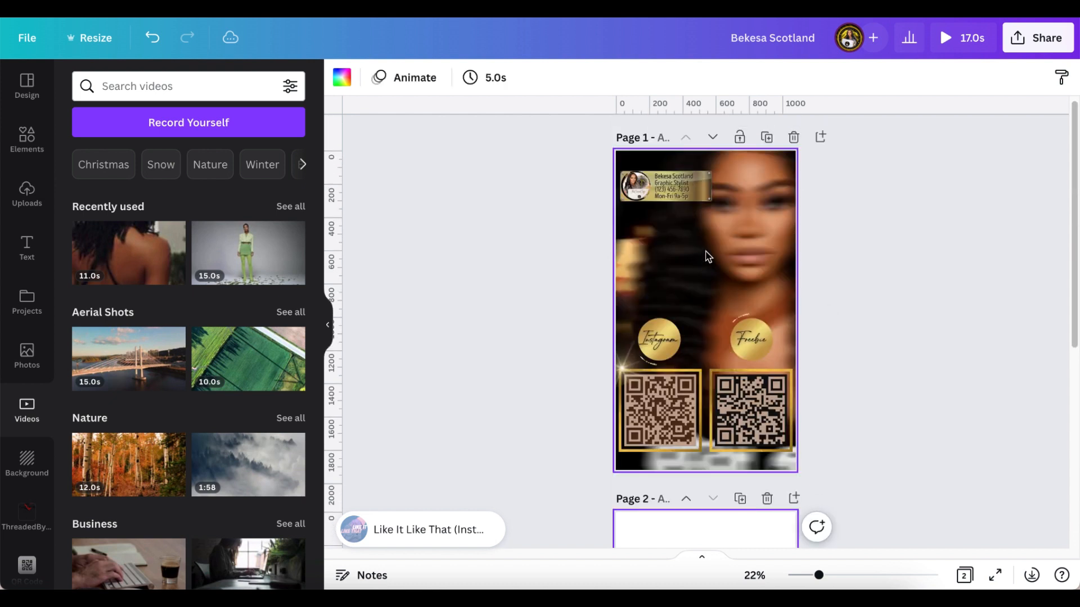
scroll(508, 323, down, 4)
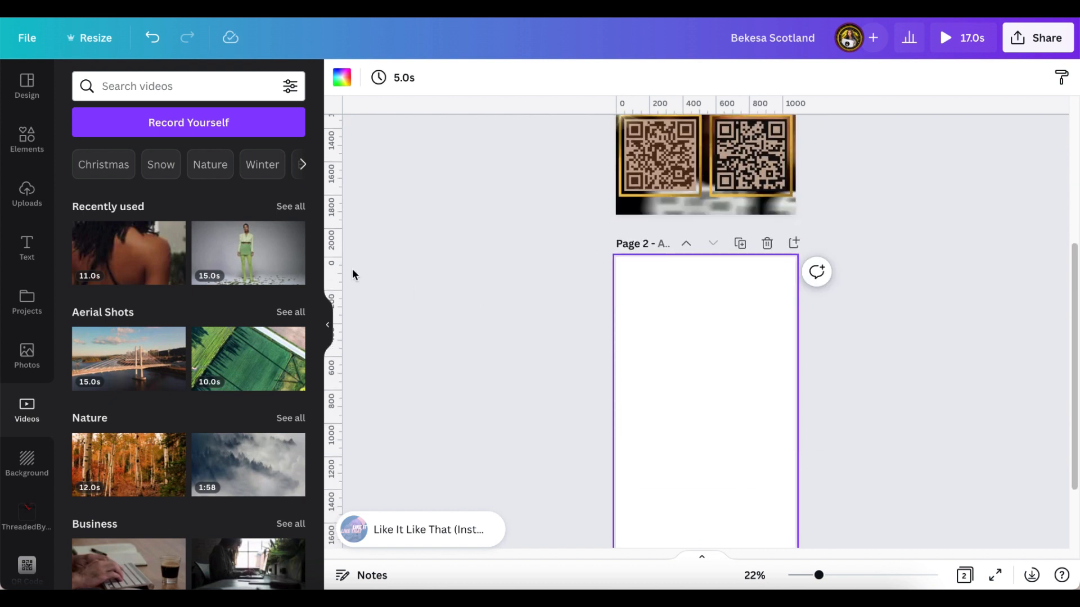
click(141, 278)
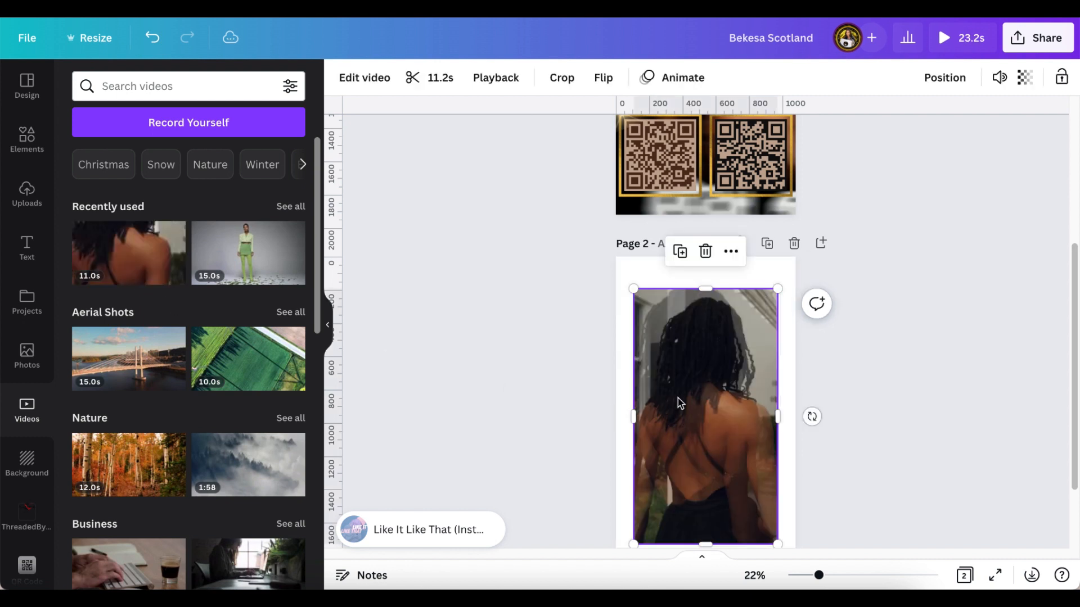
scroll(696, 421, down, 1)
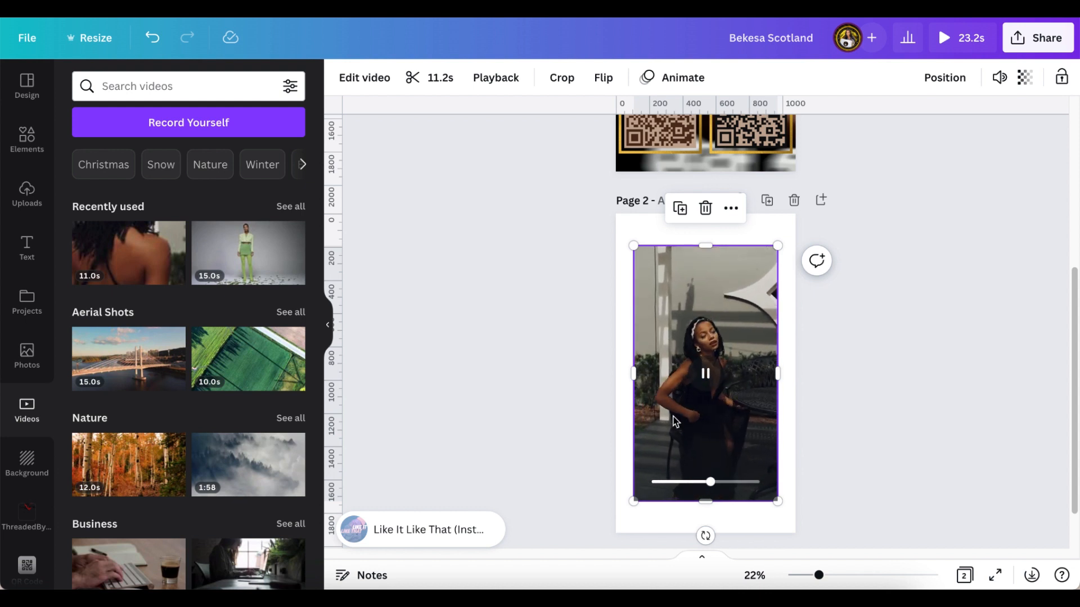
click(705, 208)
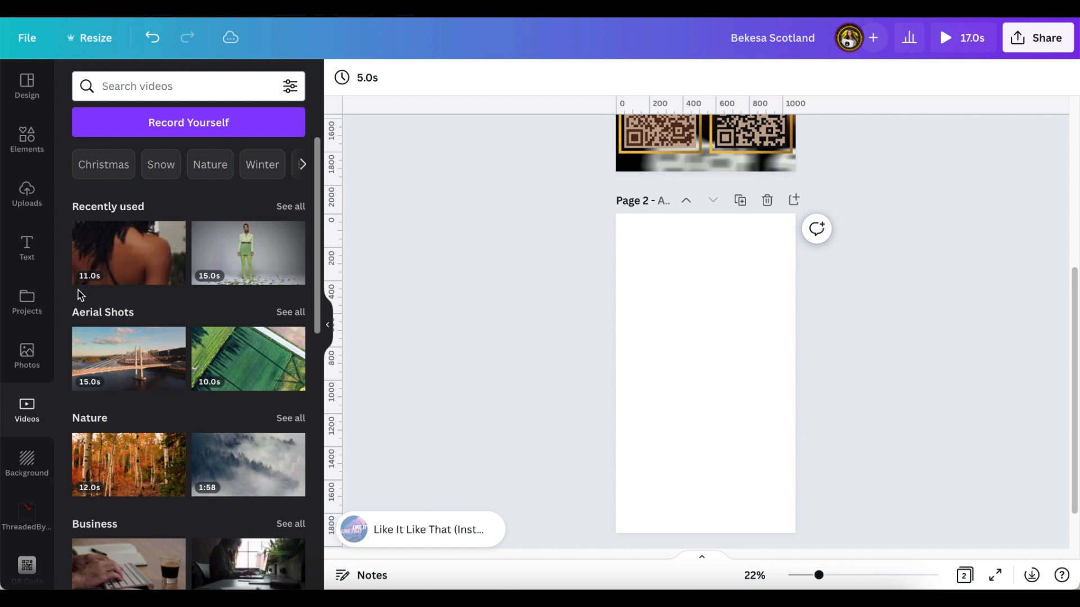
- Add the uploaded 12.0s video to Page 2 and set it as the full-page background
click(27, 191)
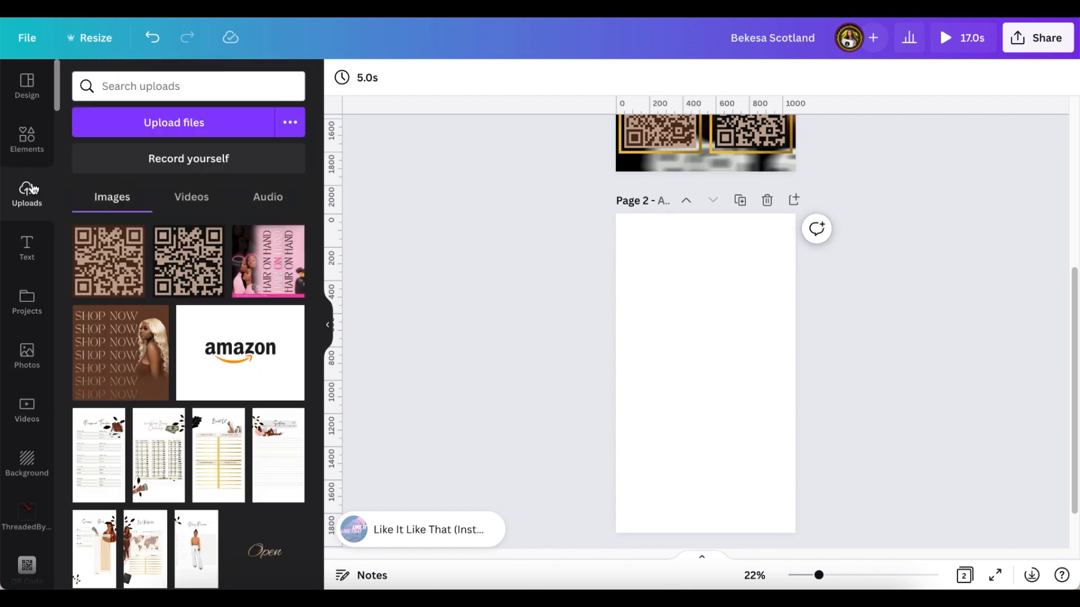
click(194, 200)
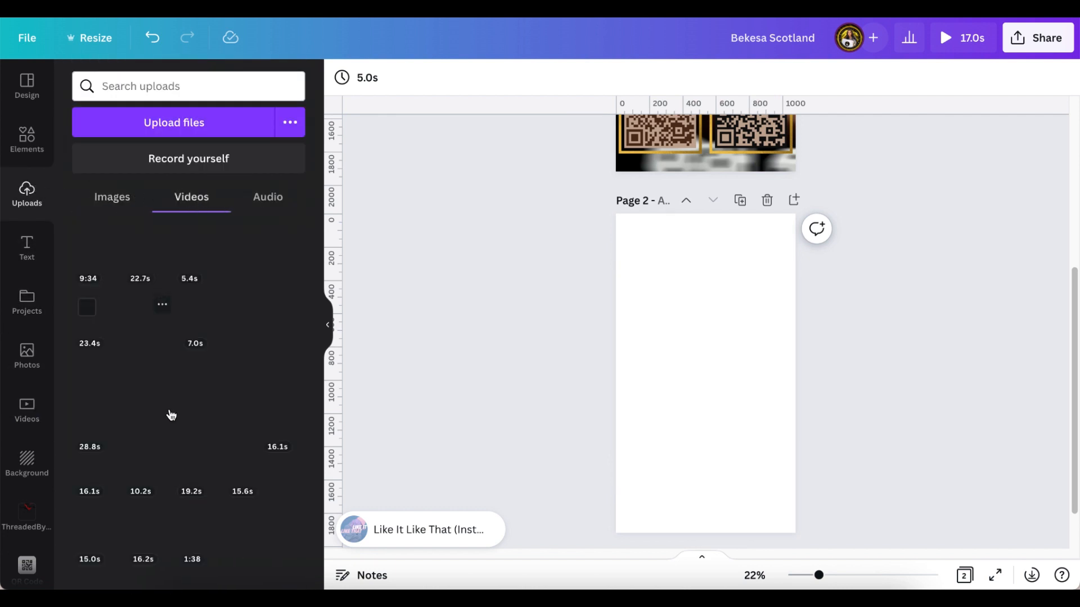
scroll(183, 436, down, 10)
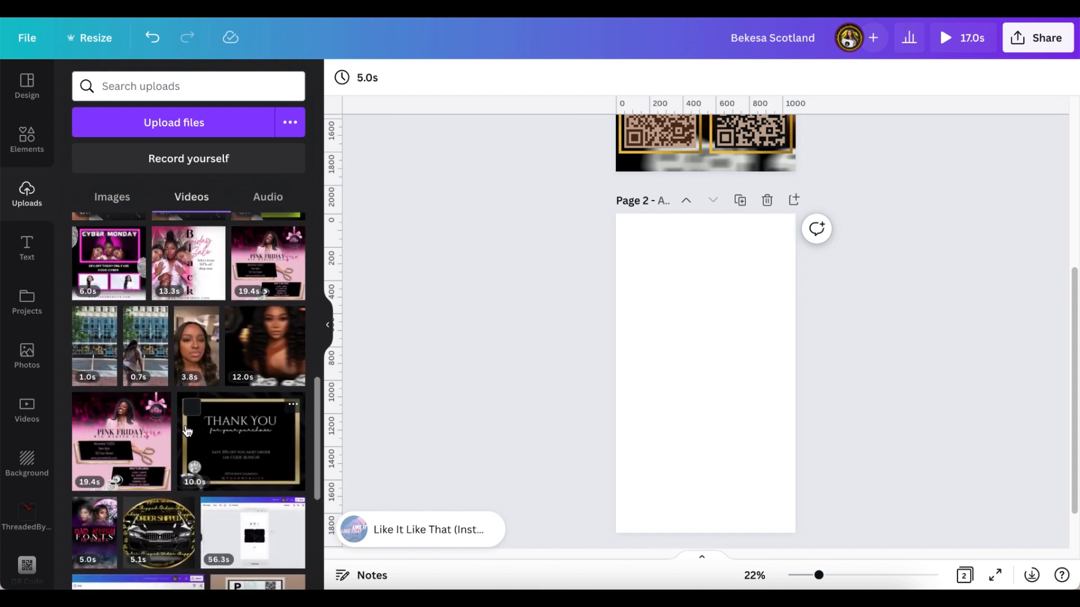
click(260, 353)
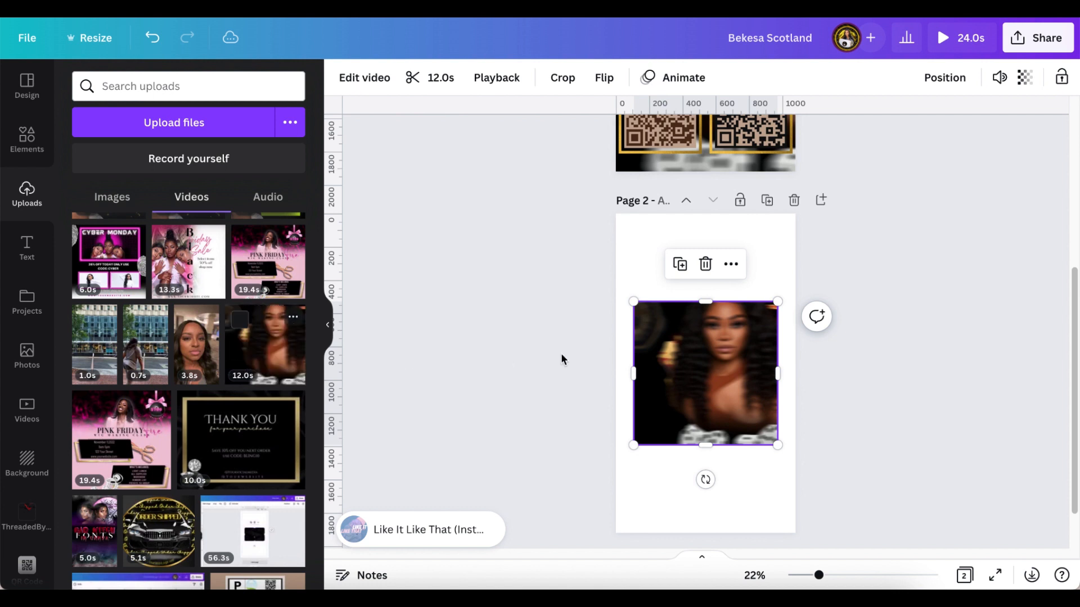
click(667, 358)
right_click(670, 363)
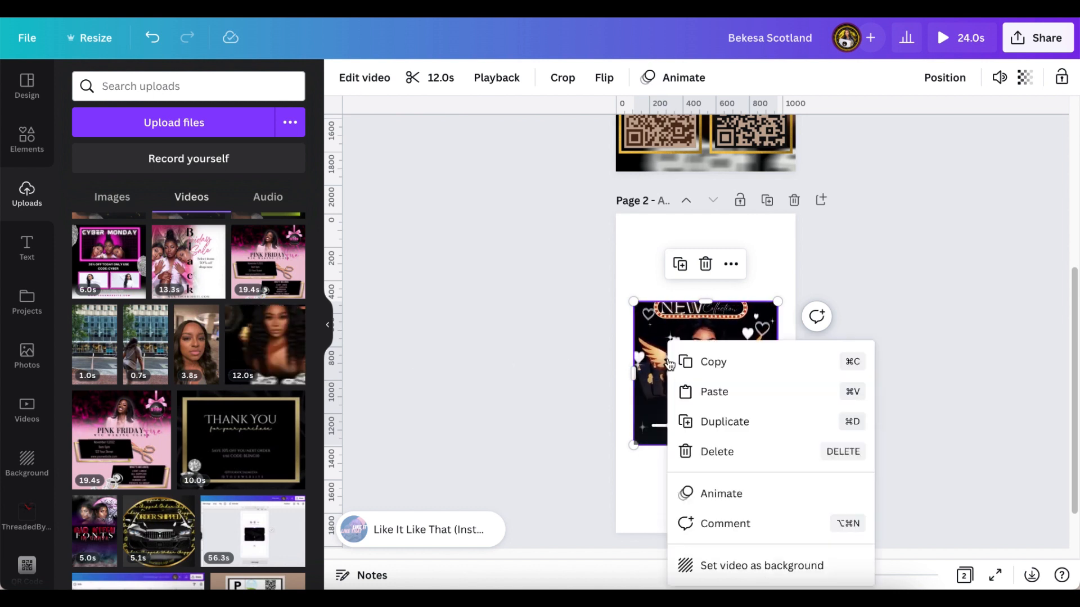
click(743, 565)
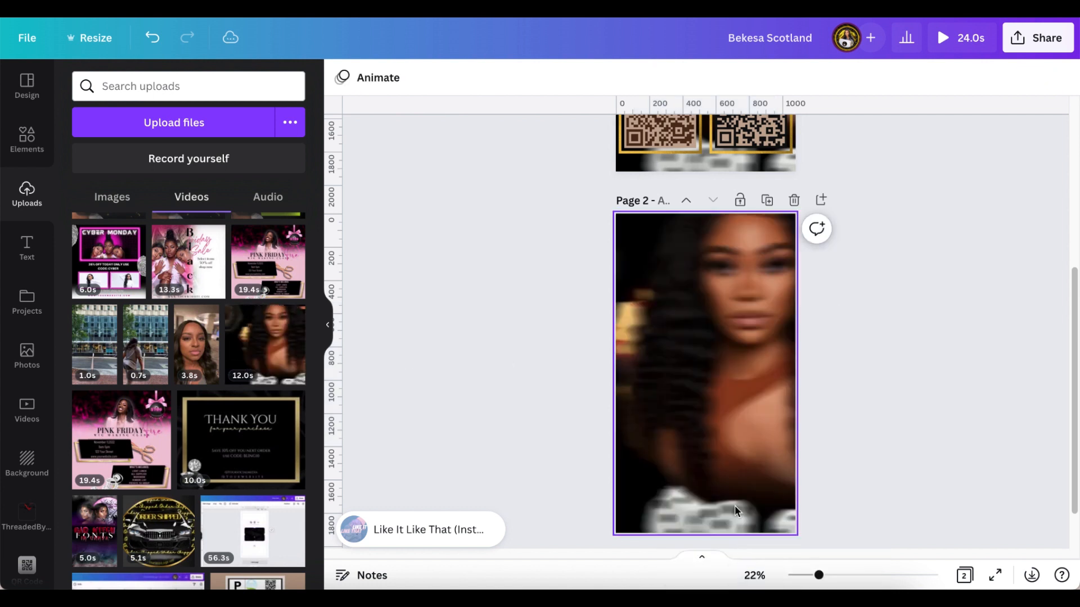
click(704, 374)
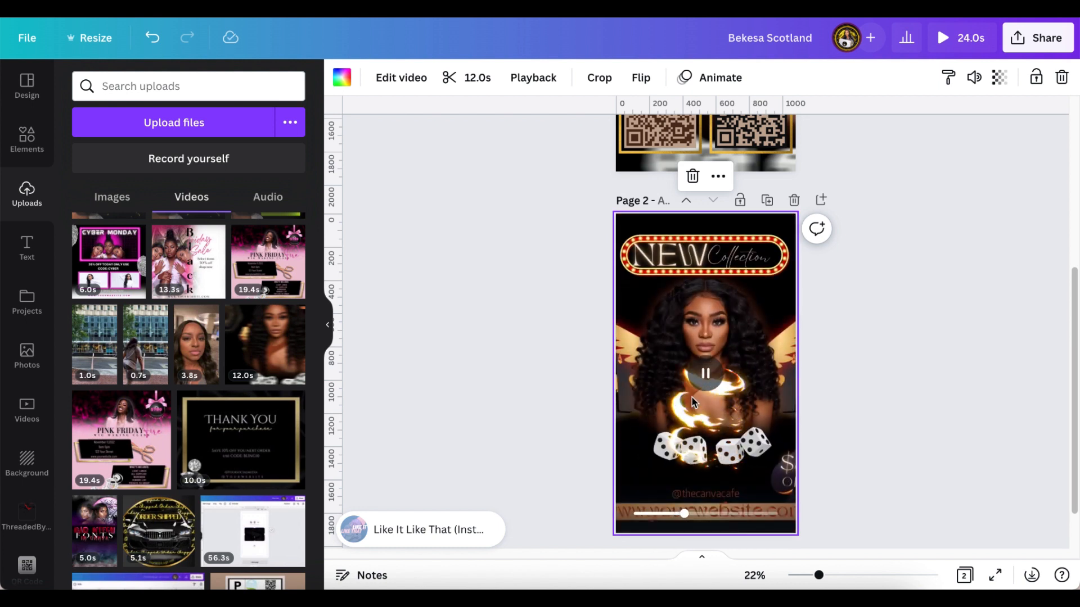
scroll(515, 376, up, 3)
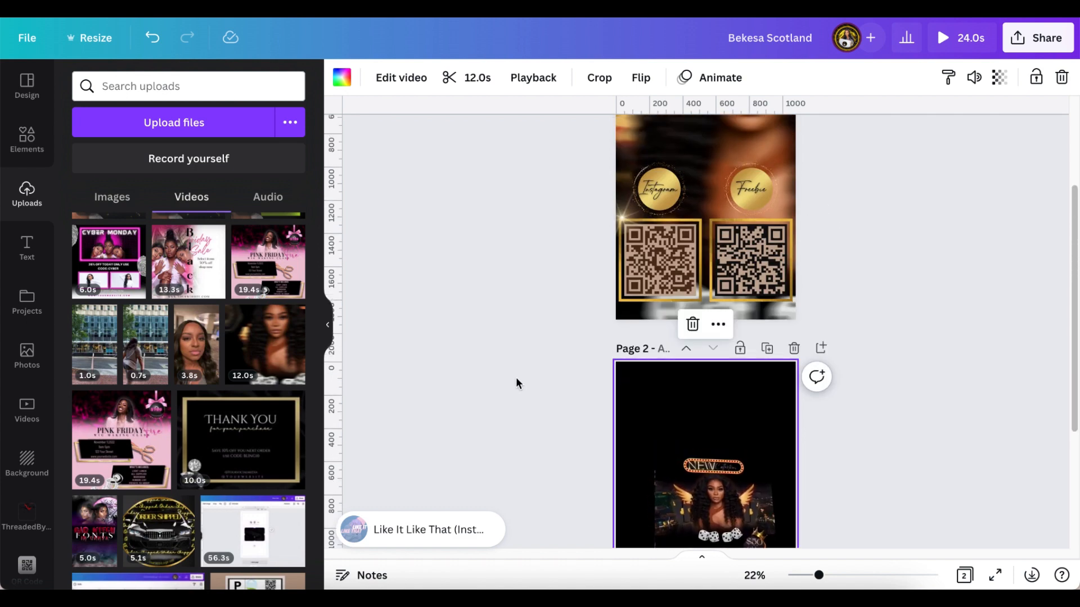
scroll(515, 382, down, 4)
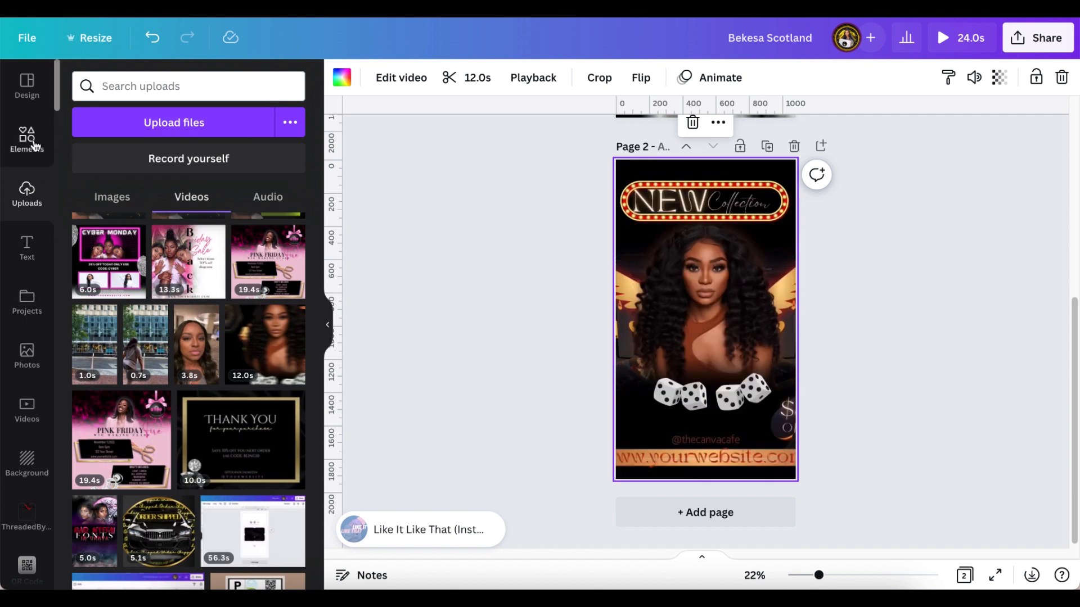
click(50, 155)
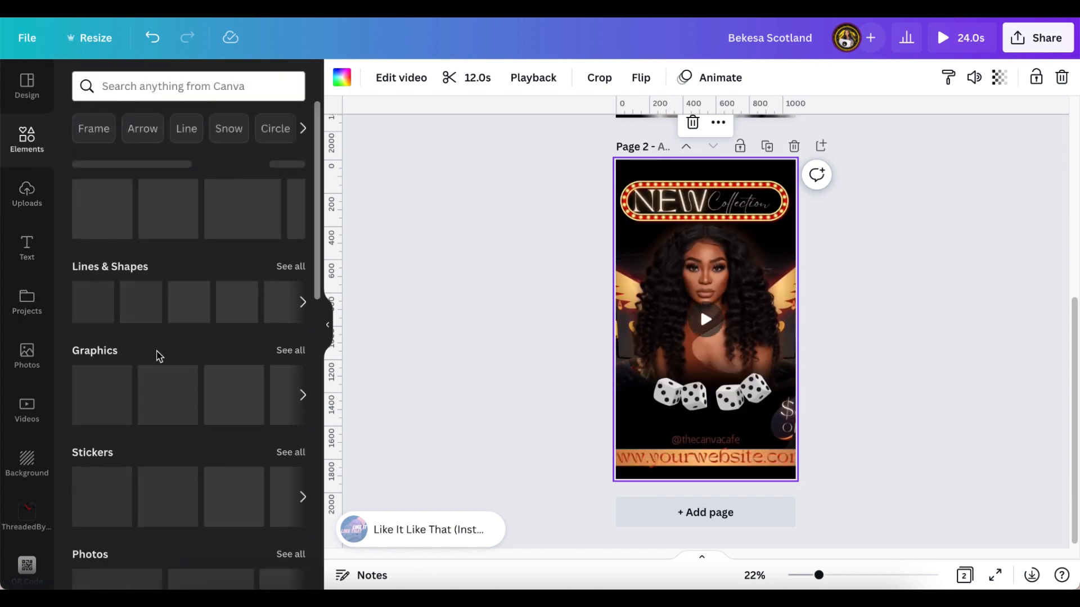
- Add a circle photo frame from Elements' Frames to the middle of Page 2
scroll(163, 366, down, 5)
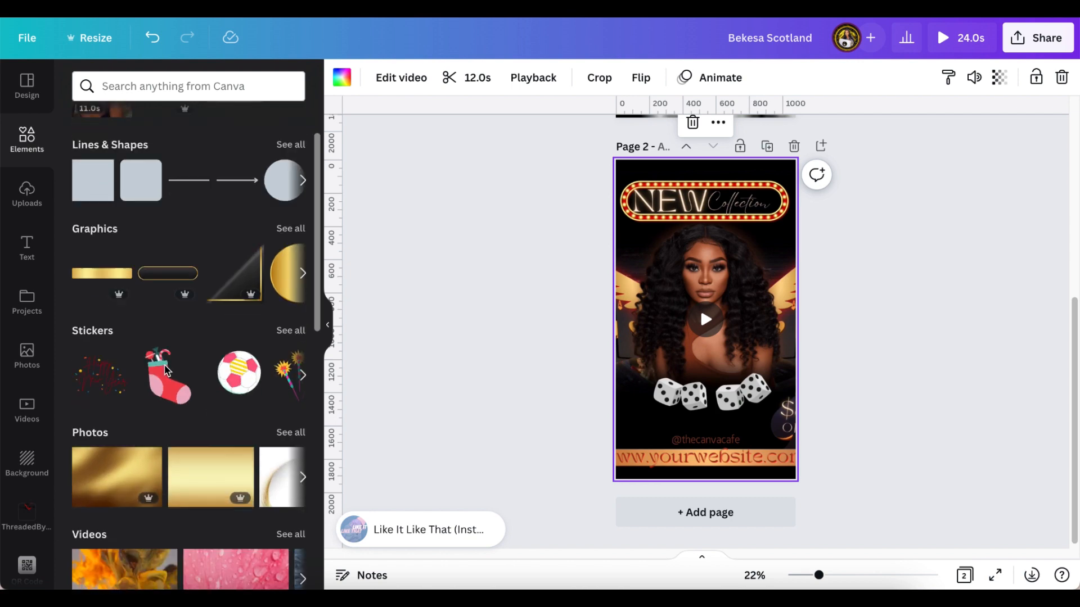
scroll(166, 369, down, 4)
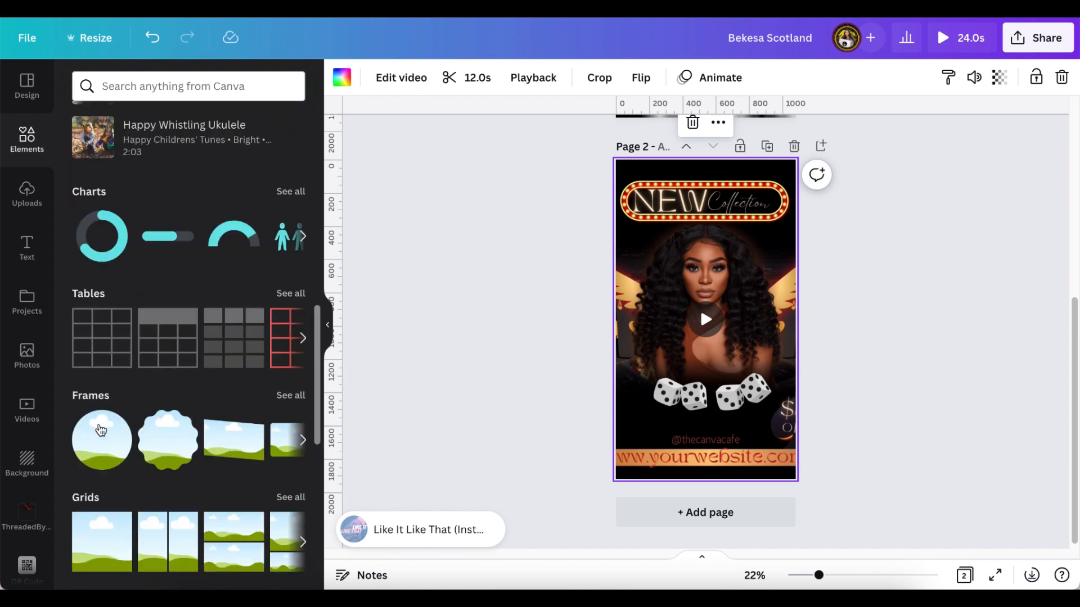
click(101, 427)
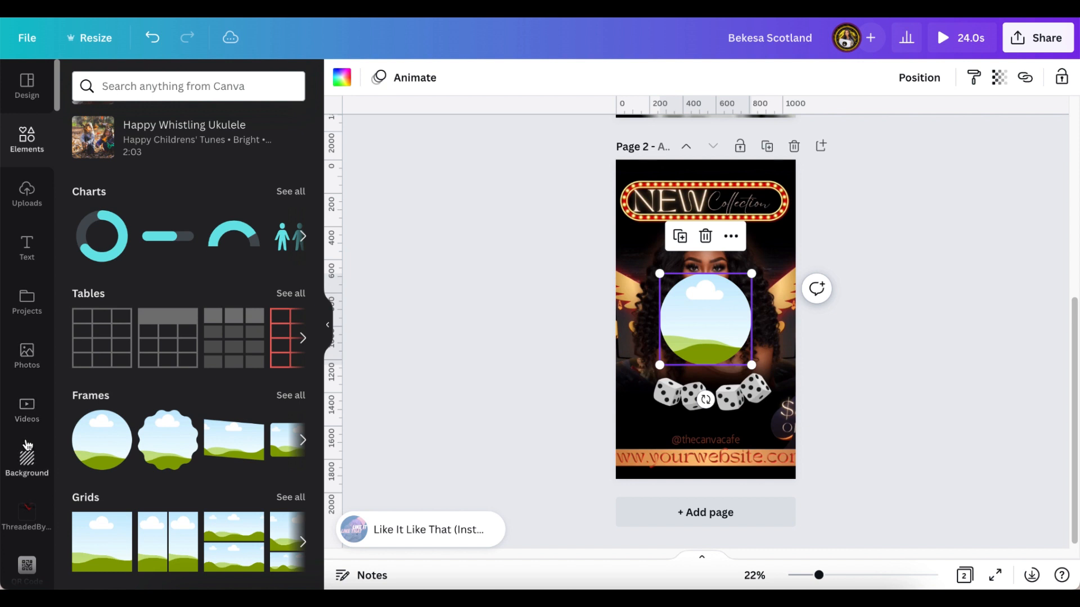
- Show the uploaded images in the Uploads panel
scroll(31, 442, down, 9)
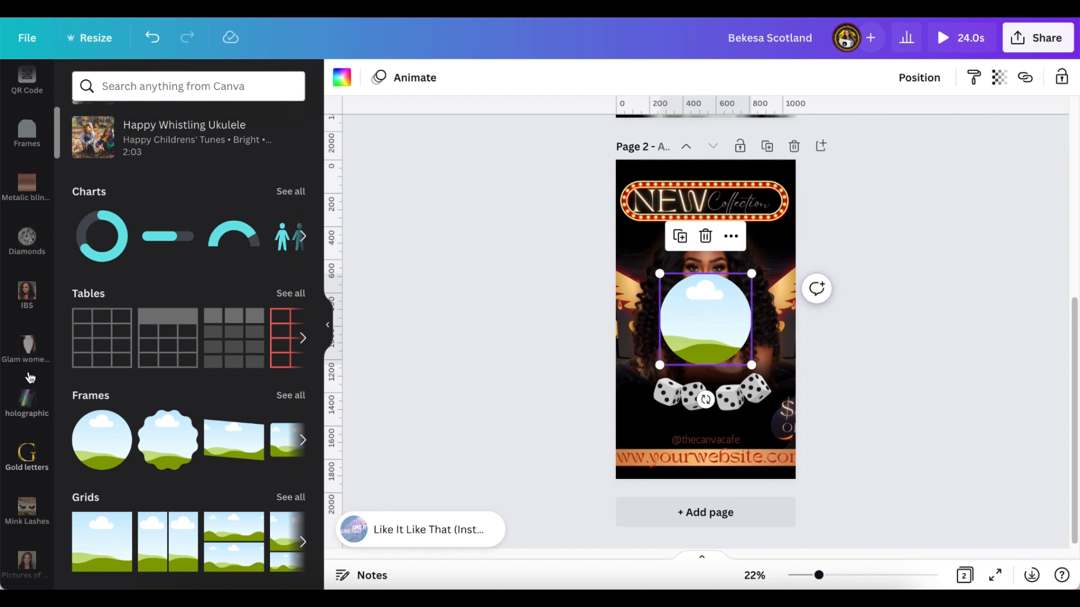
scroll(29, 360, up, 5)
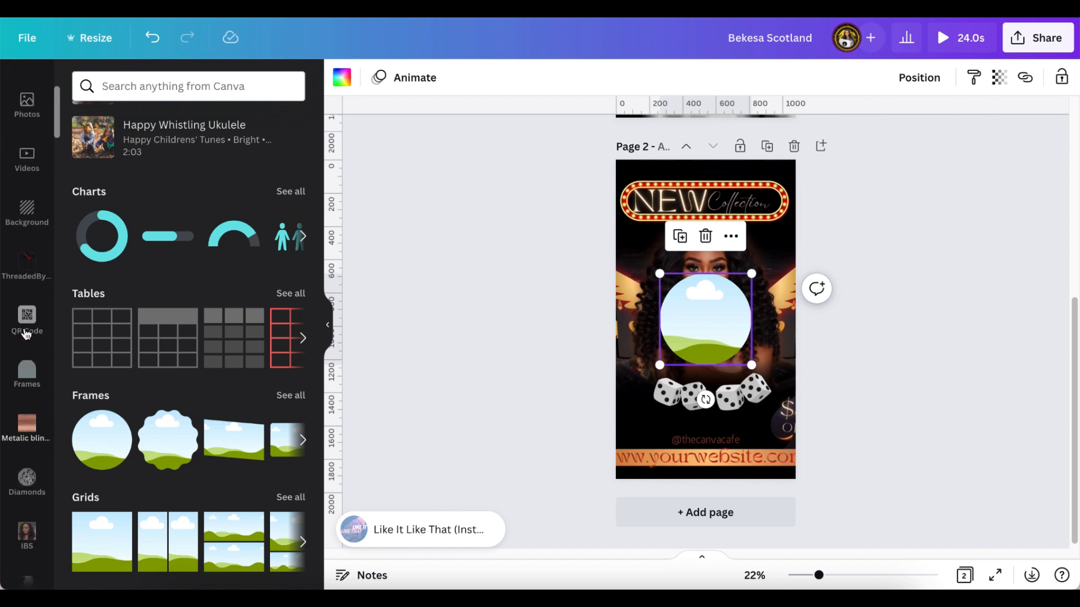
scroll(26, 333, up, 3)
scroll(31, 170, up, 2)
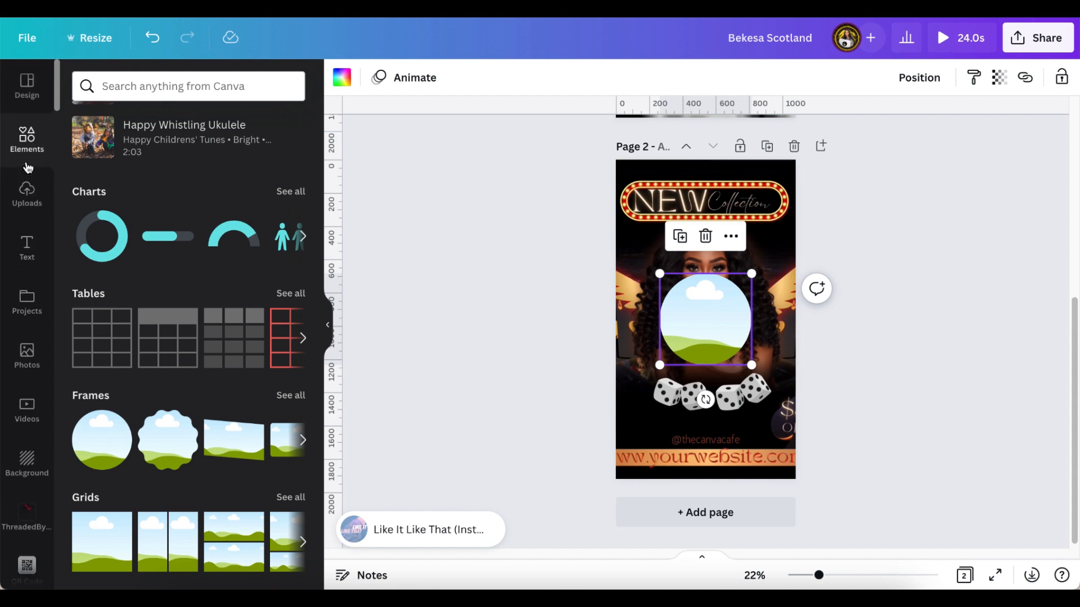
click(27, 193)
scroll(171, 423, down, 10)
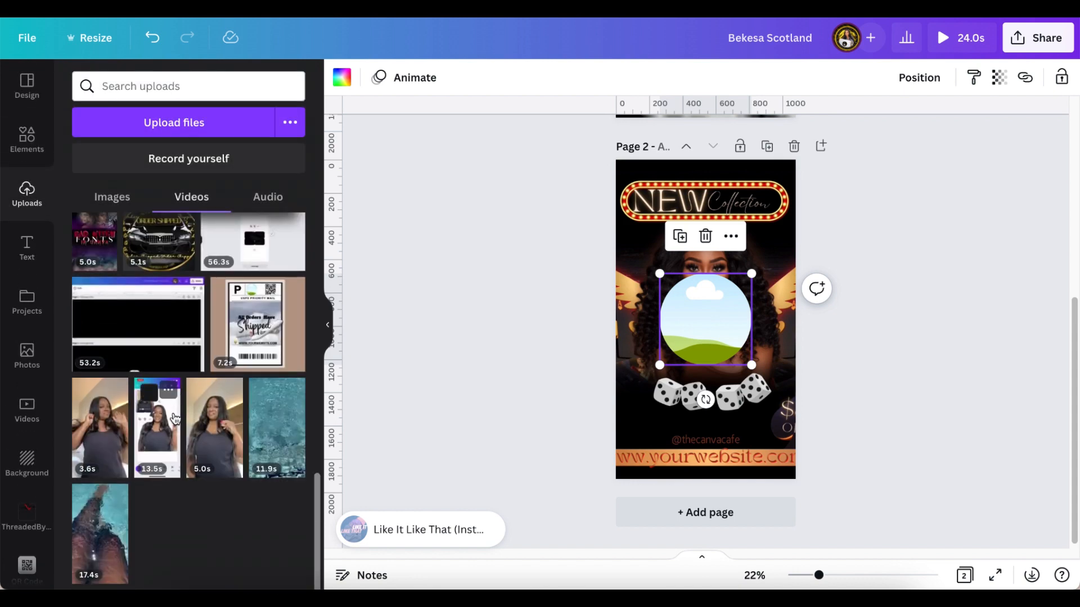
scroll(152, 340, up, 10)
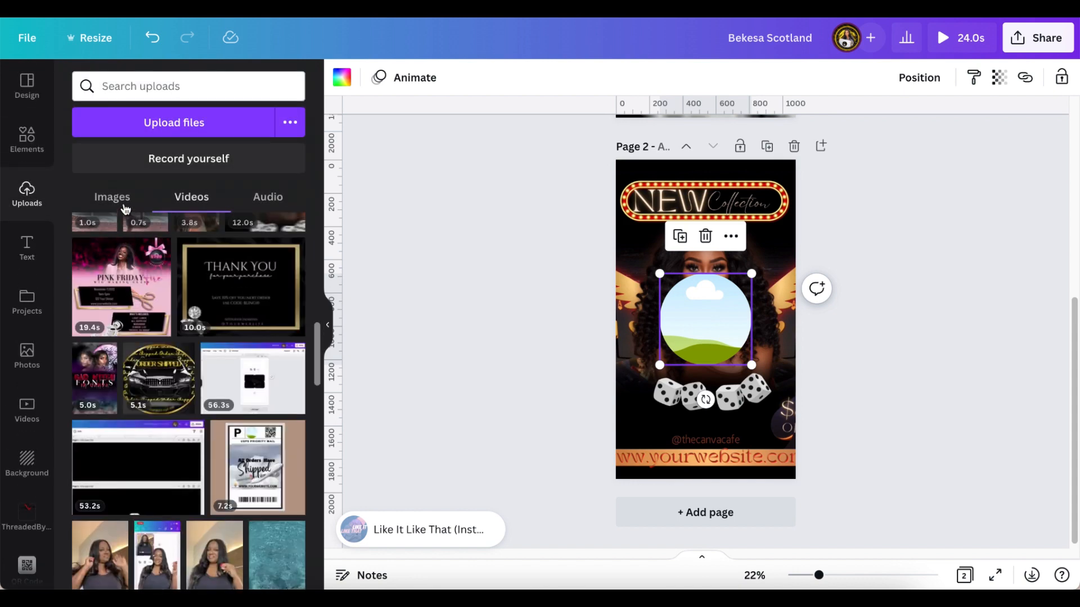
click(112, 196)
- Drop the round logo into the circle frame and crop-enlarge it to fill the circle
scroll(182, 448, down, 15)
click(140, 375)
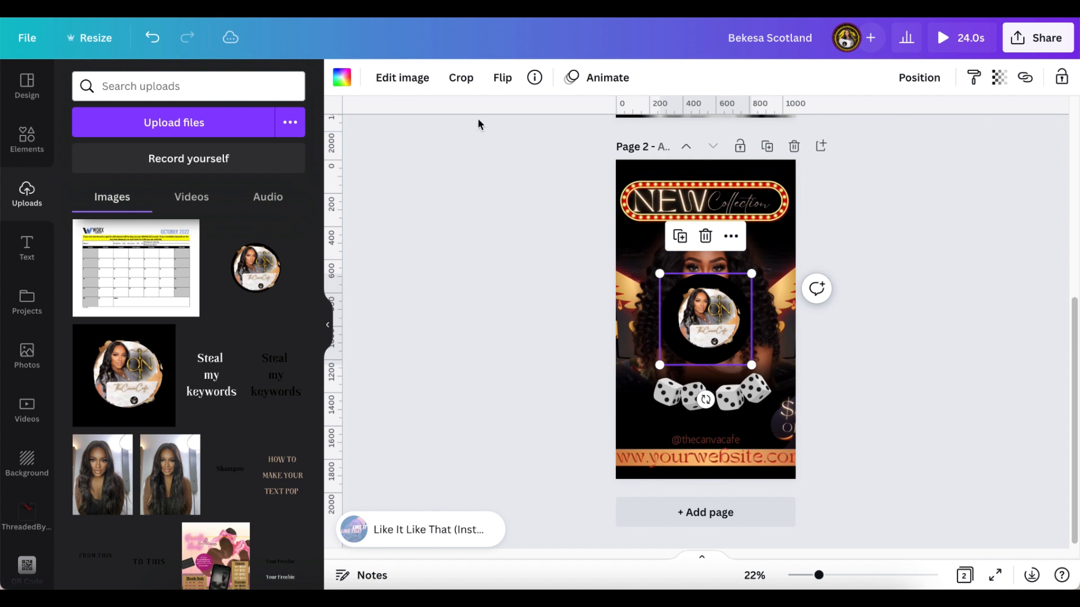
click(461, 79)
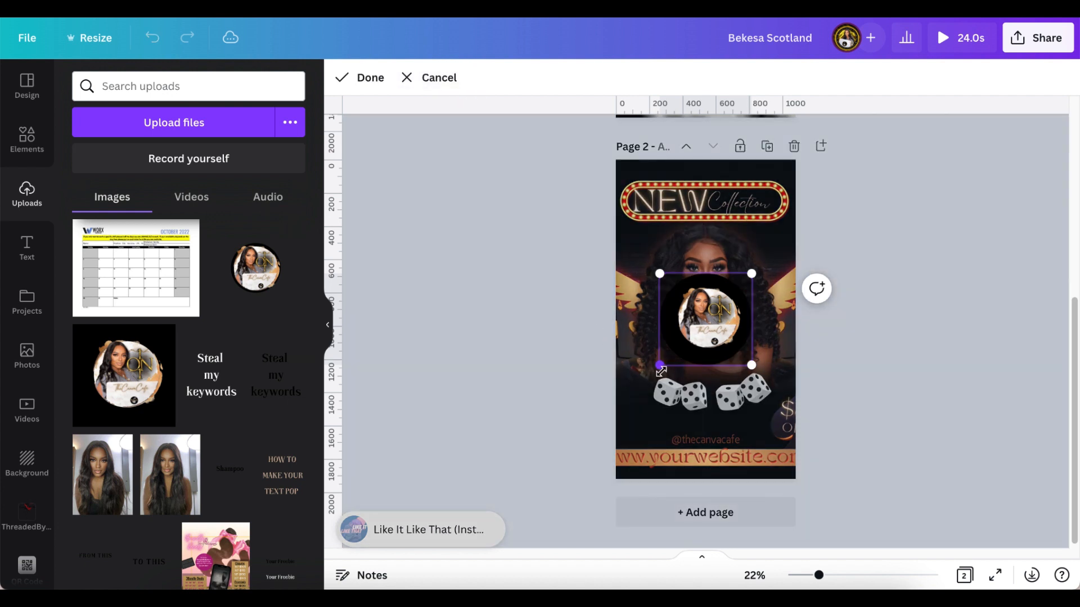
drag(660, 366, 637, 388)
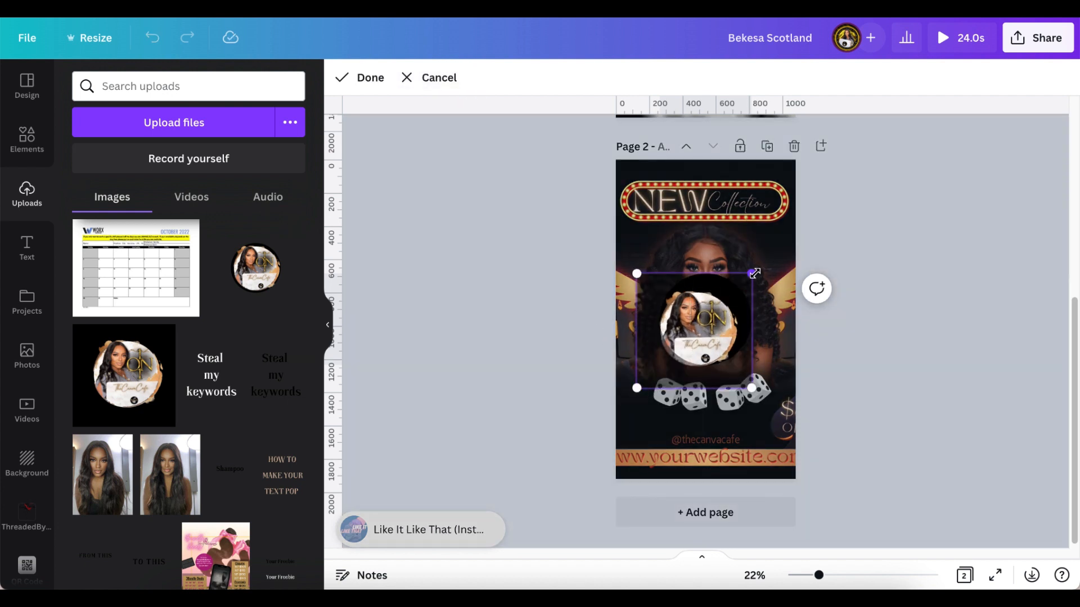
mouse_move(752, 274)
mouse_down()
mouse_move(770, 258)
mouse_move(758, 292)
mouse_up()
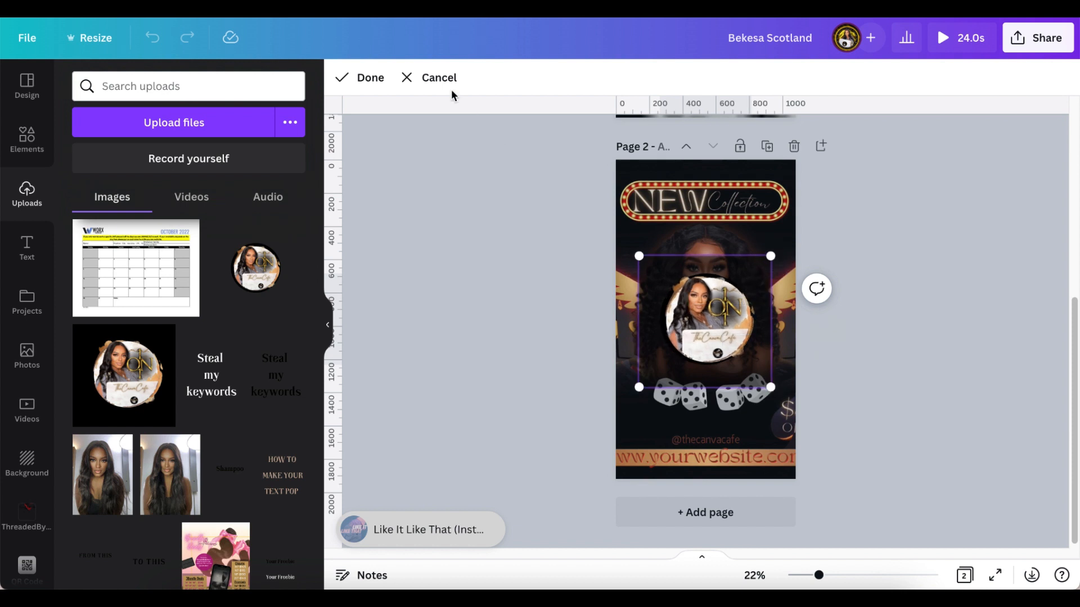
click(368, 77)
click(414, 252)
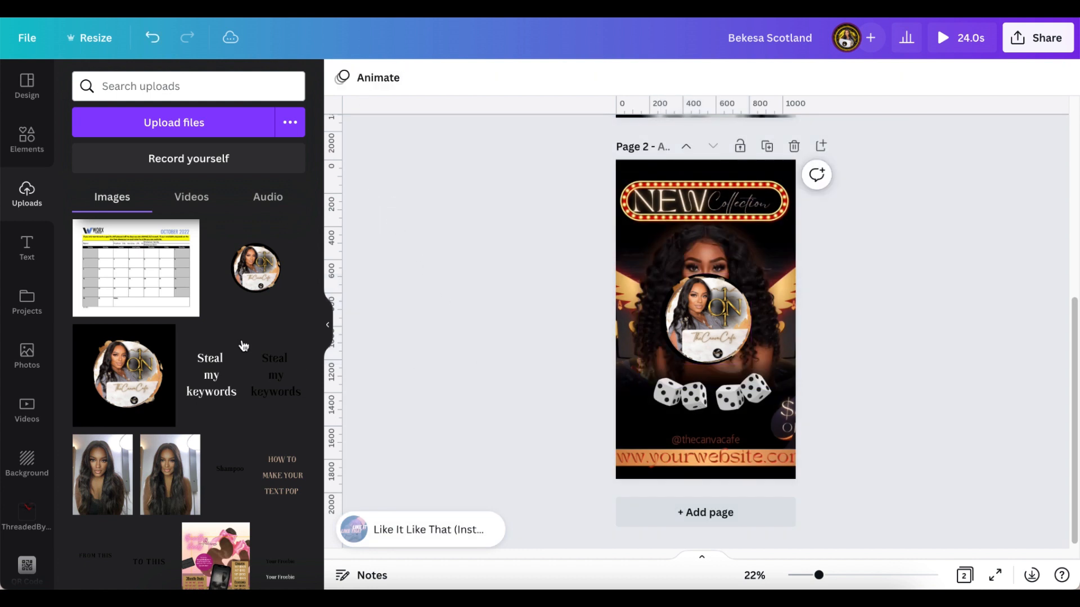
- Shrink the round logo to a small size
click(701, 360)
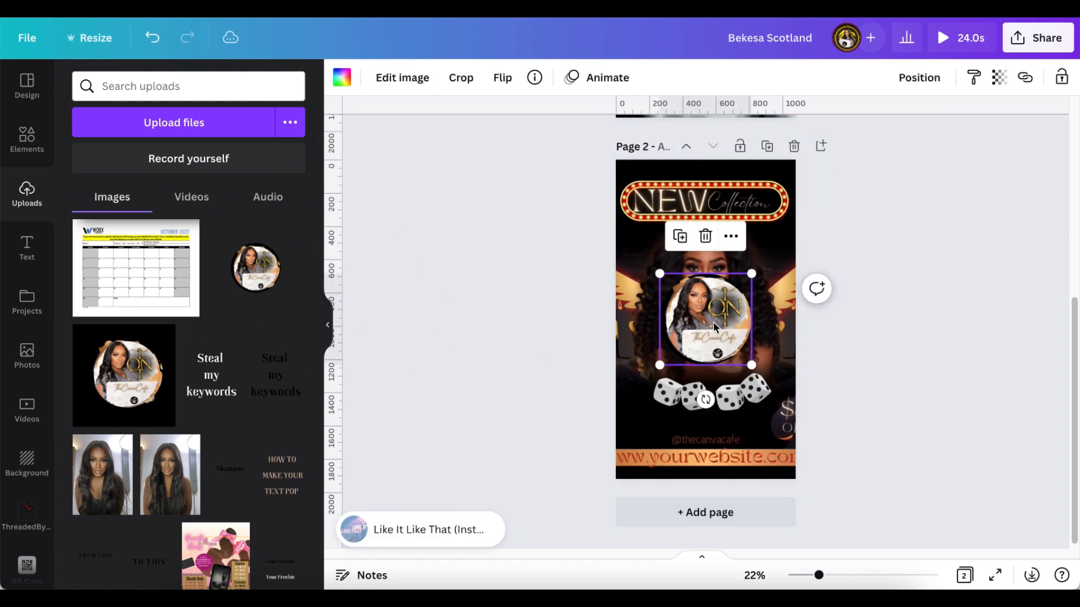
drag(756, 273, 689, 336)
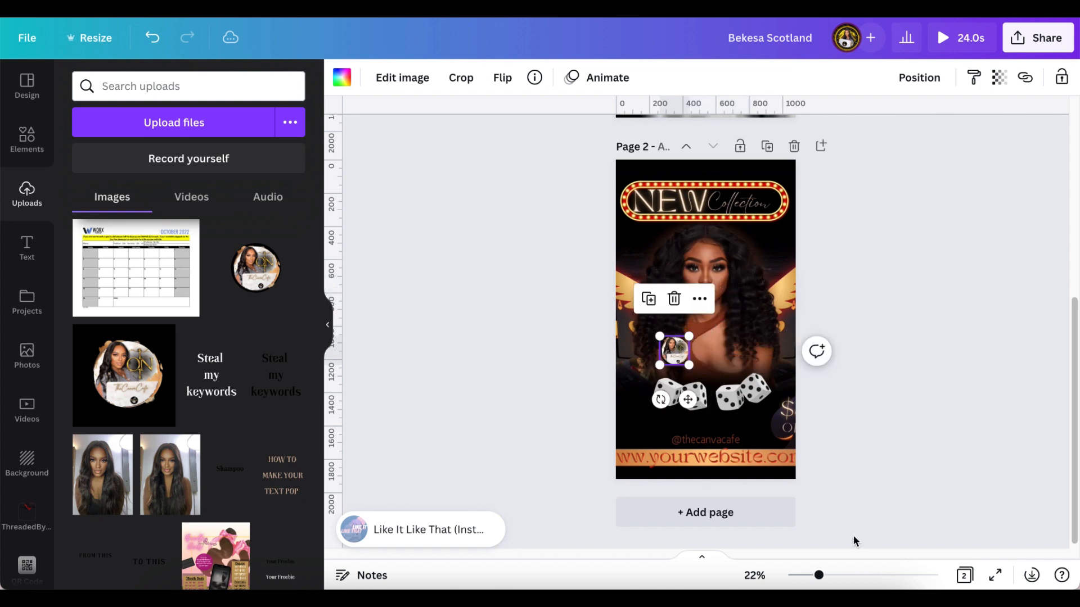
drag(821, 576, 855, 564)
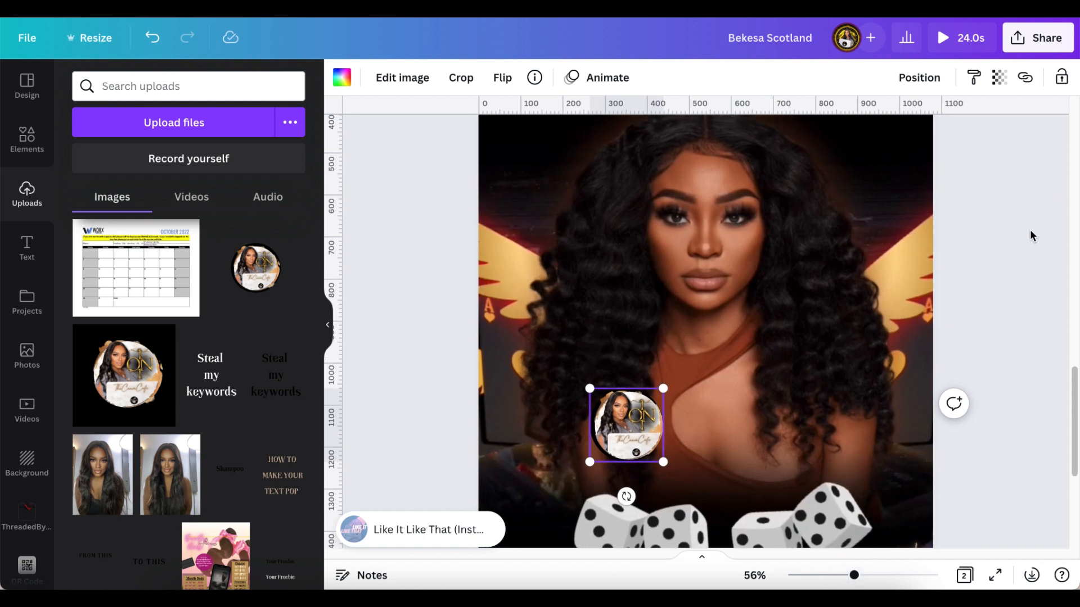
- Move the logo up onto the left end of the NEW Collection sign
scroll(1026, 231, up, 3)
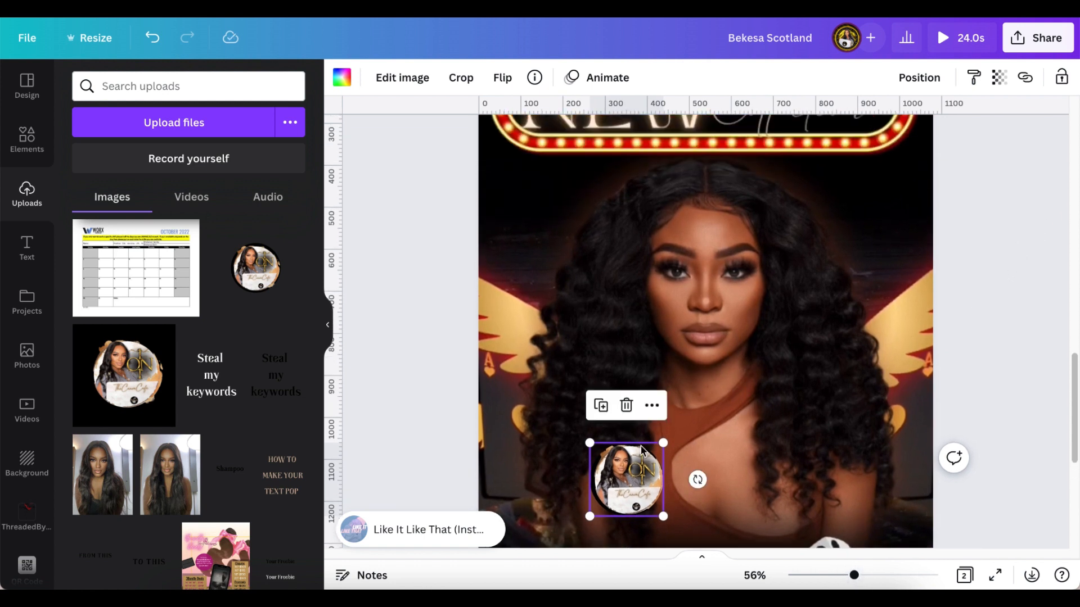
drag(614, 468, 524, 155)
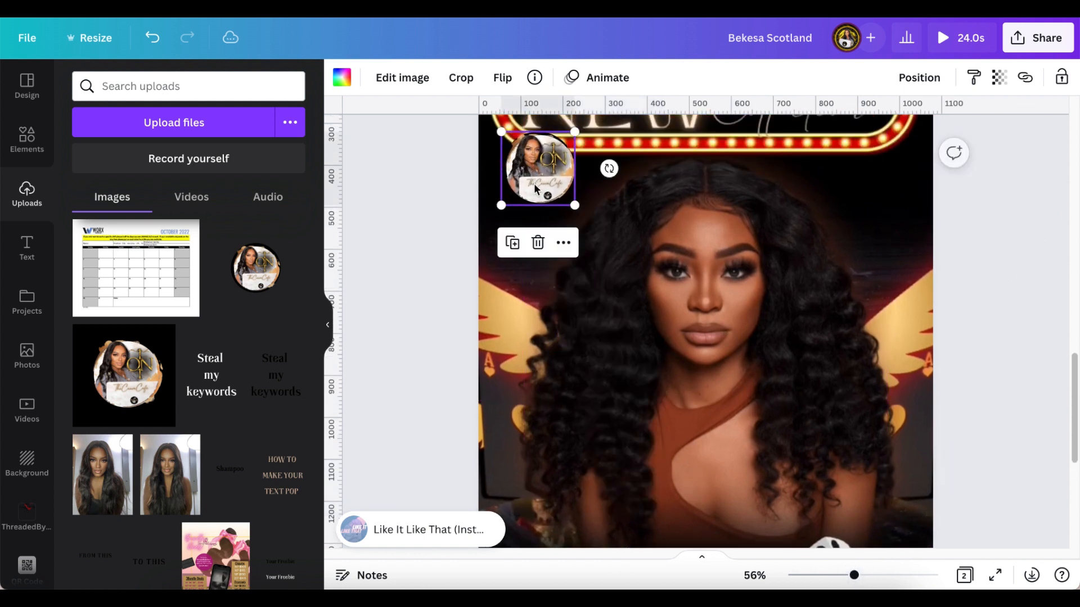
scroll(533, 198, up, 4)
drag(529, 271, 529, 223)
scroll(784, 329, up, 2)
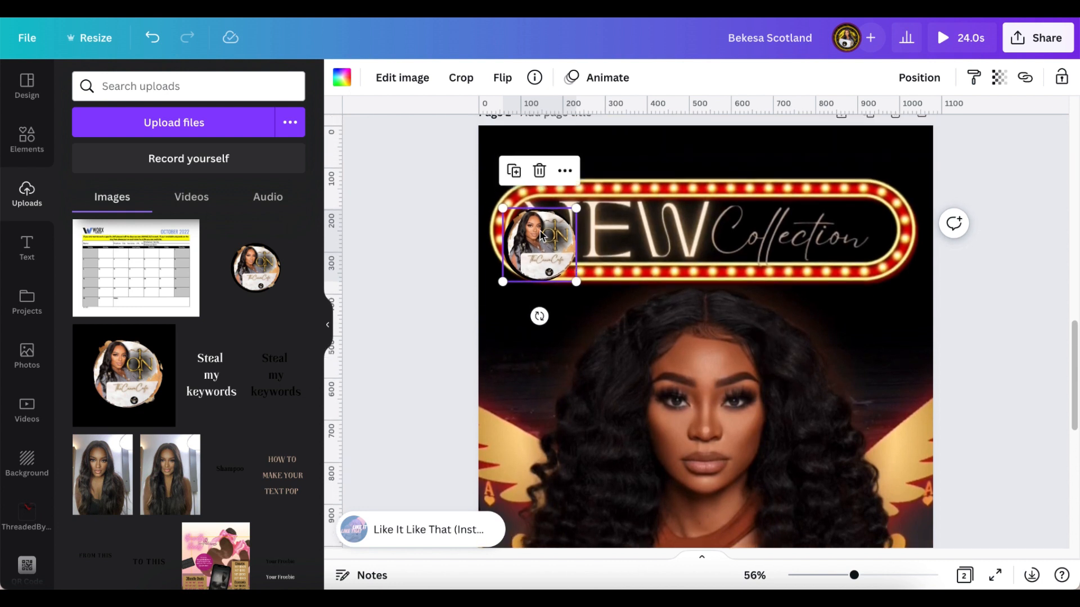
drag(539, 244, 538, 227)
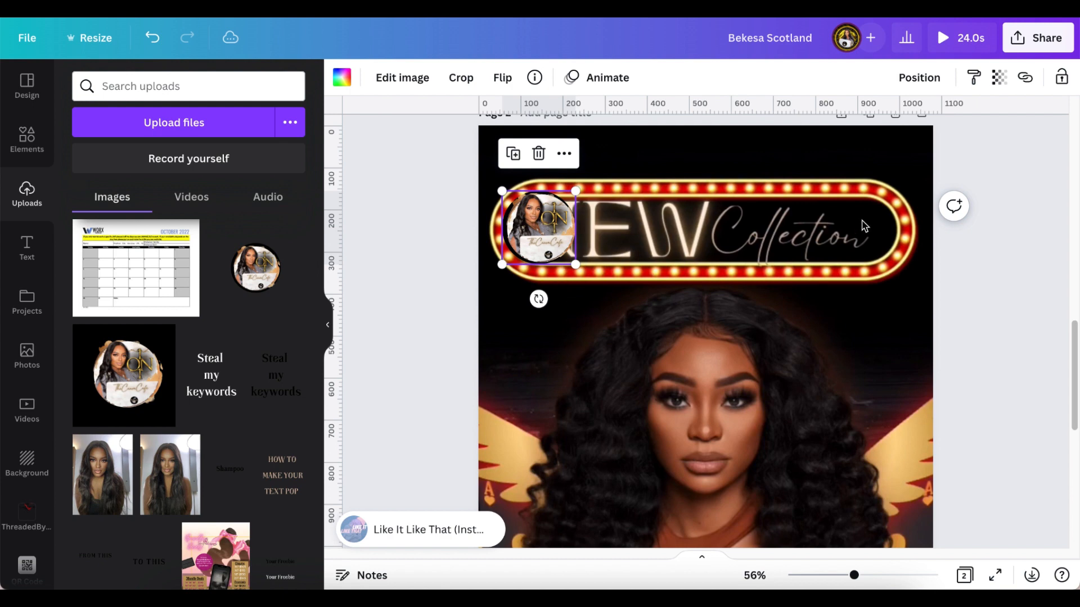
scroll(720, 416, down, 3)
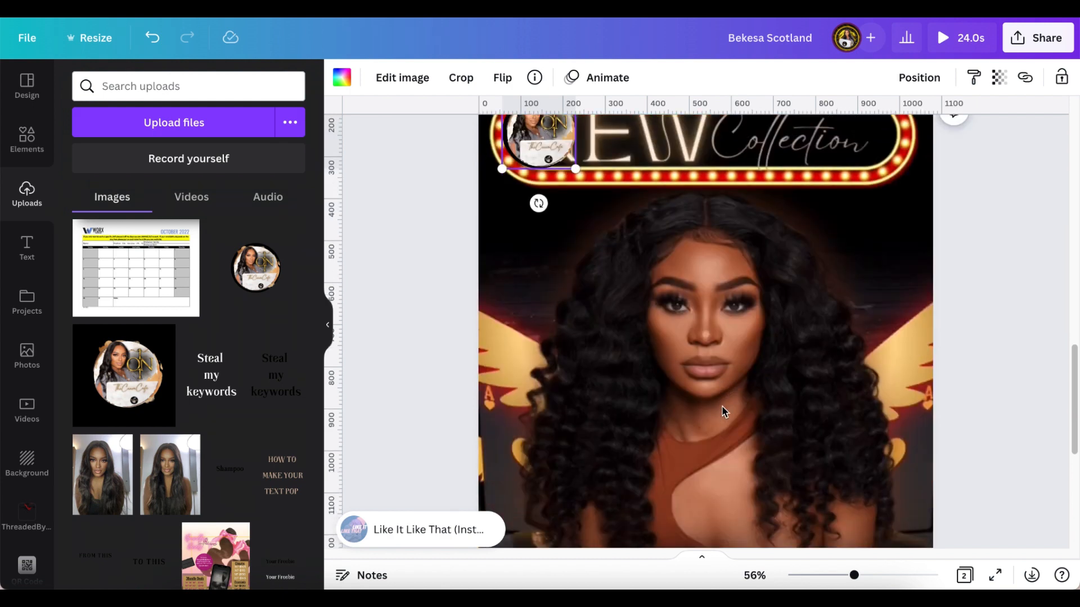
scroll(721, 417, down, 5)
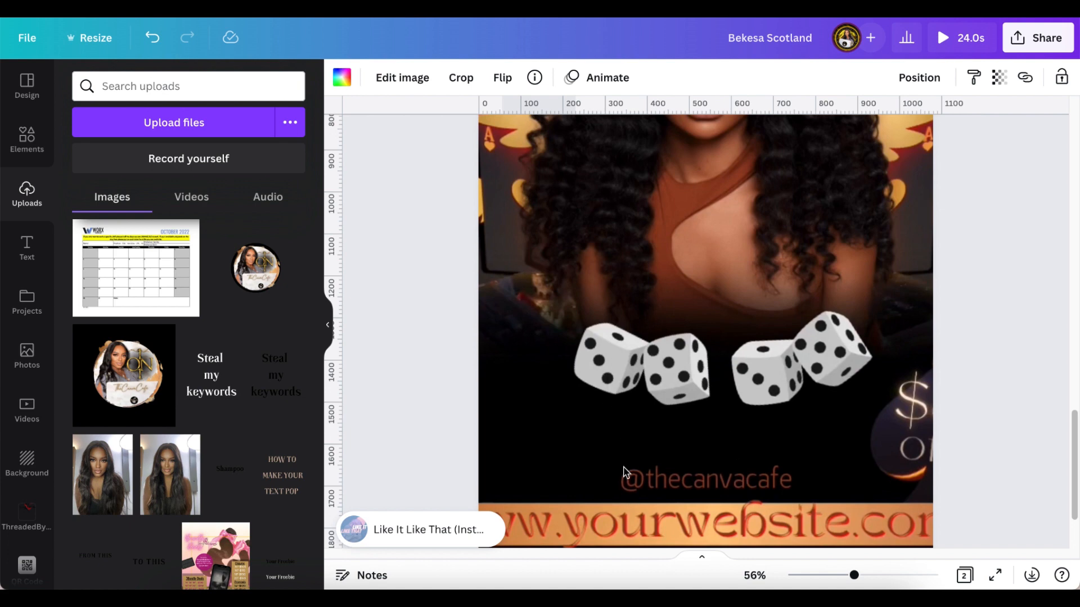
scroll(726, 419, up, 10)
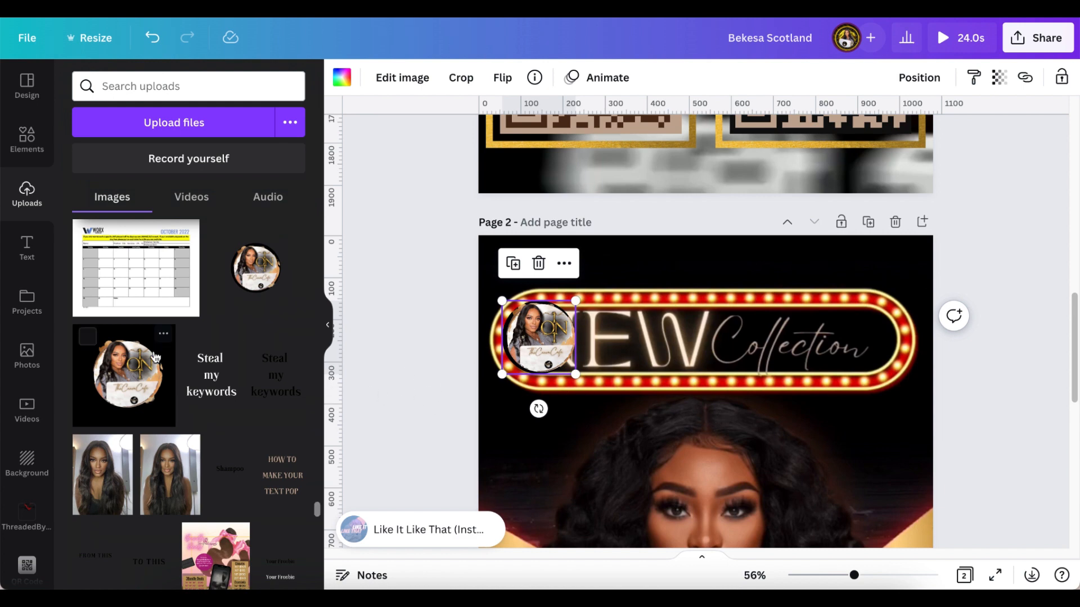
- Add the recently used glass rectangle and resize it into a banner just below the sign
scroll(173, 340, up, 5)
scroll(173, 339, up, 10)
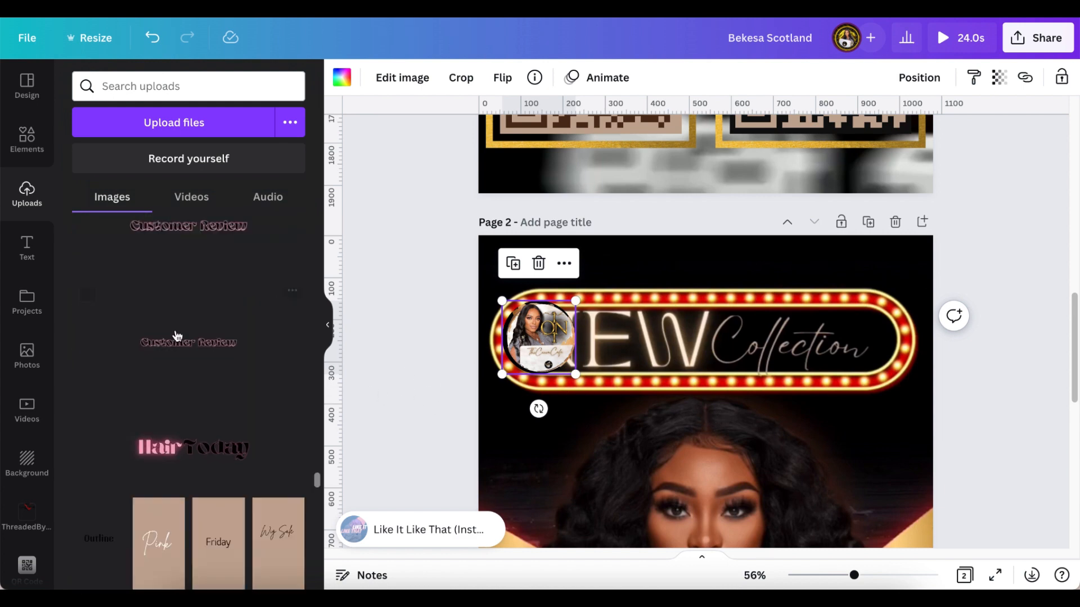
scroll(189, 340, up, 4)
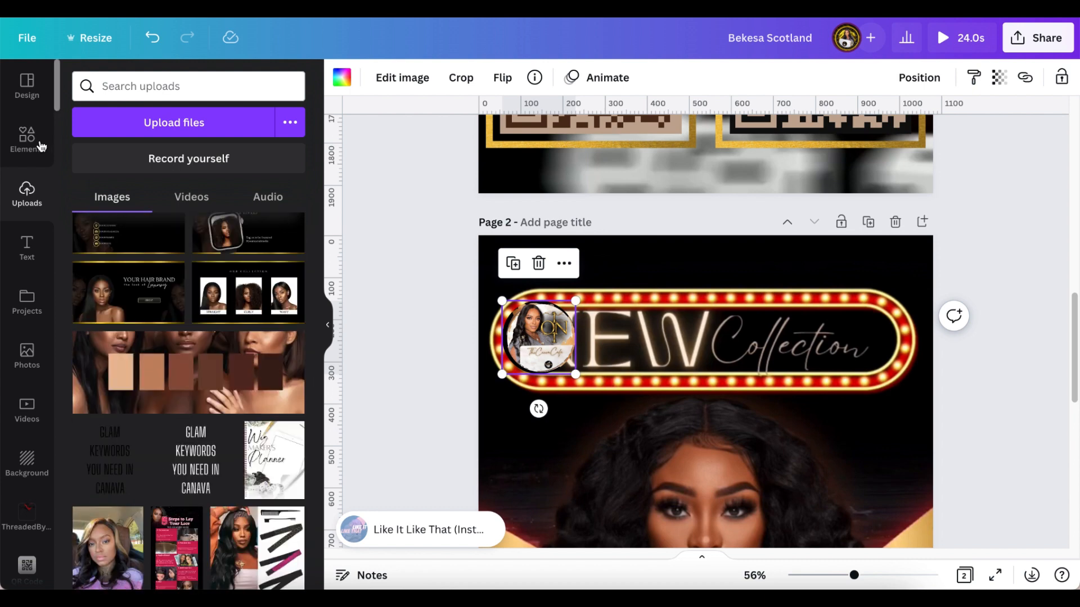
click(27, 138)
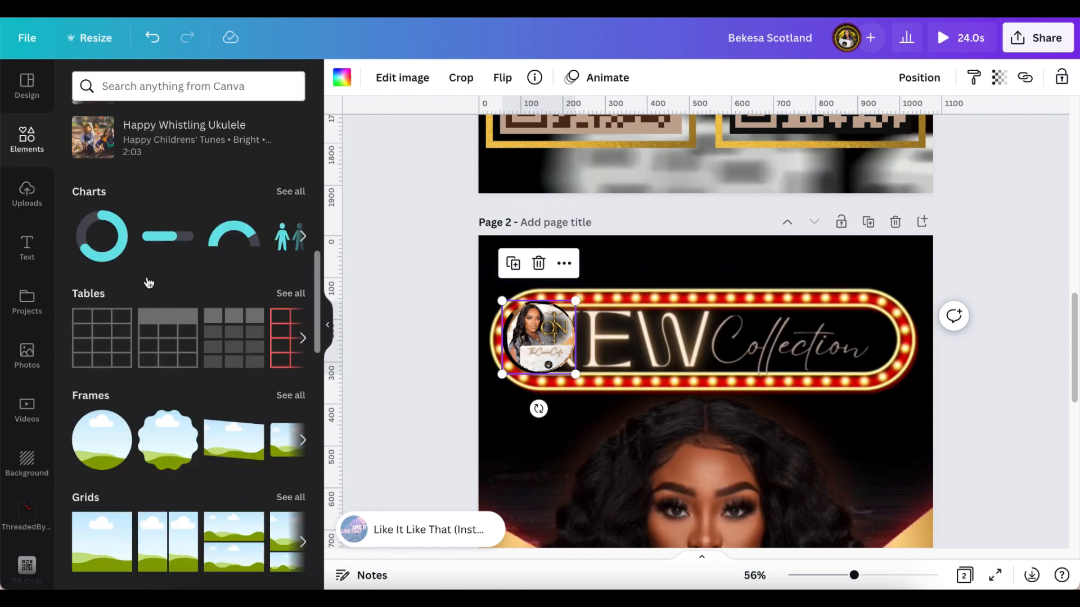
scroll(213, 278, up, 10)
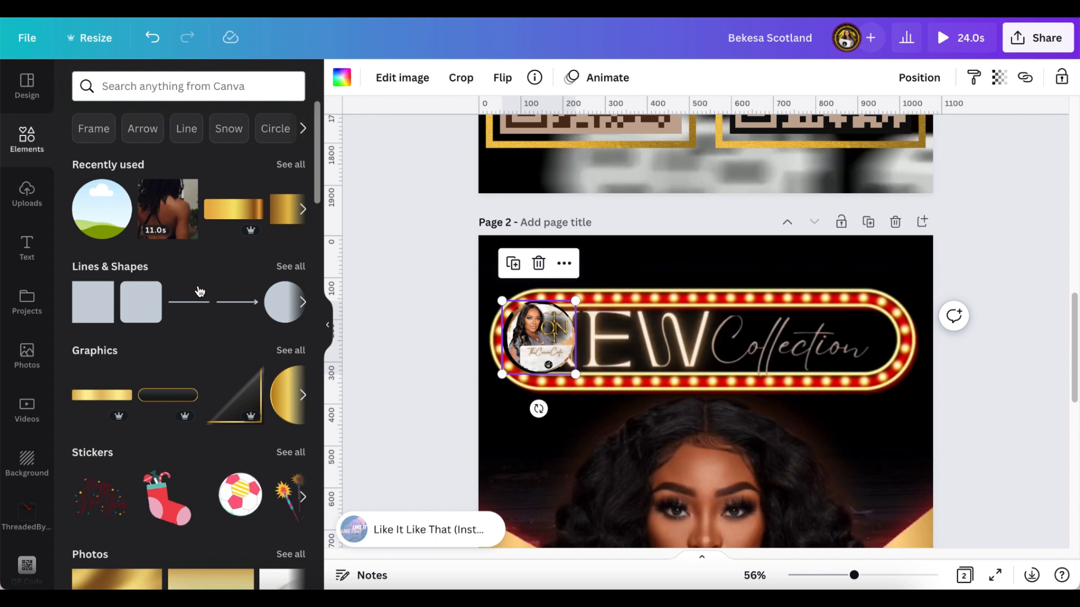
click(287, 164)
click(217, 236)
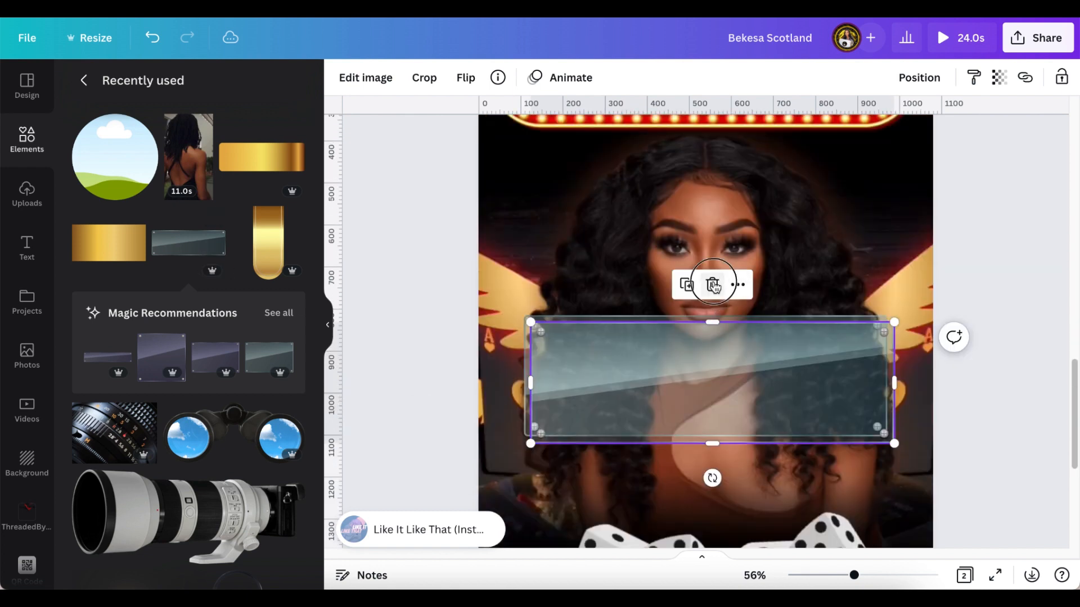
drag(694, 362, 697, 203)
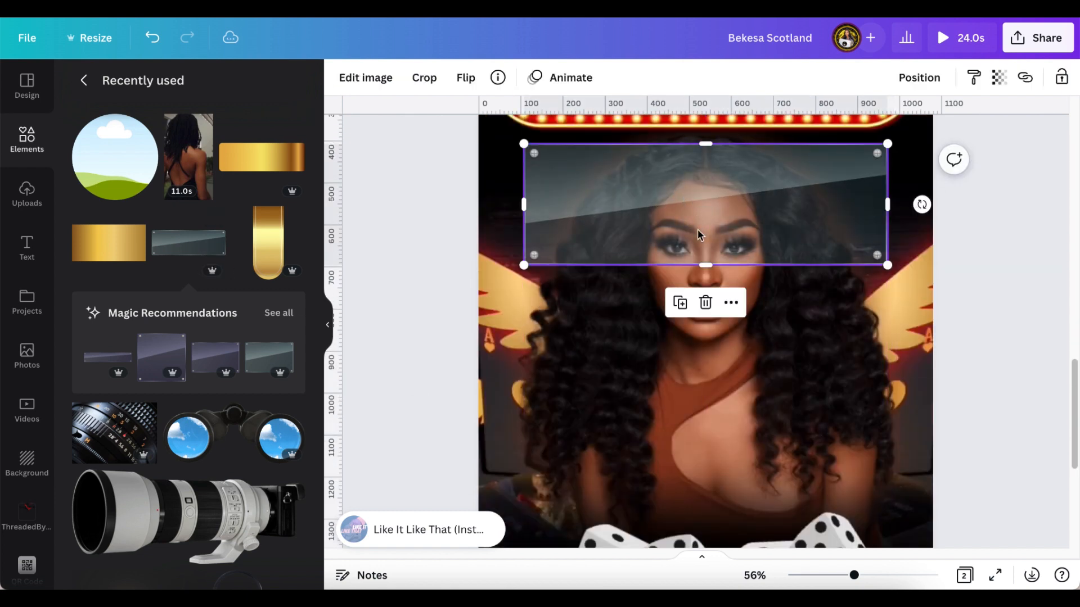
scroll(697, 228, up, 3)
drag(671, 336, 642, 301)
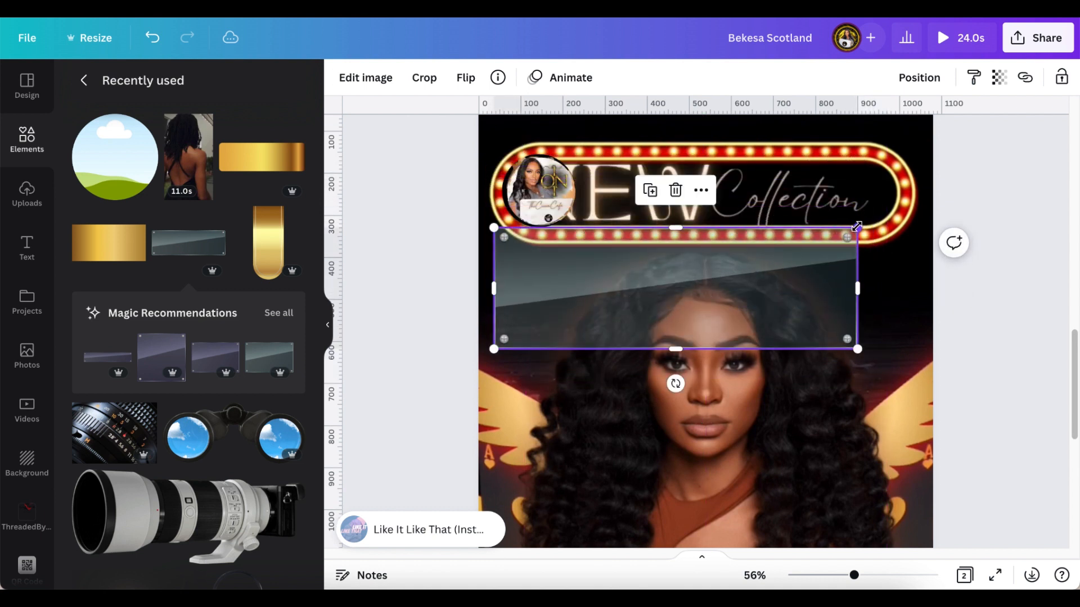
drag(857, 227, 755, 289)
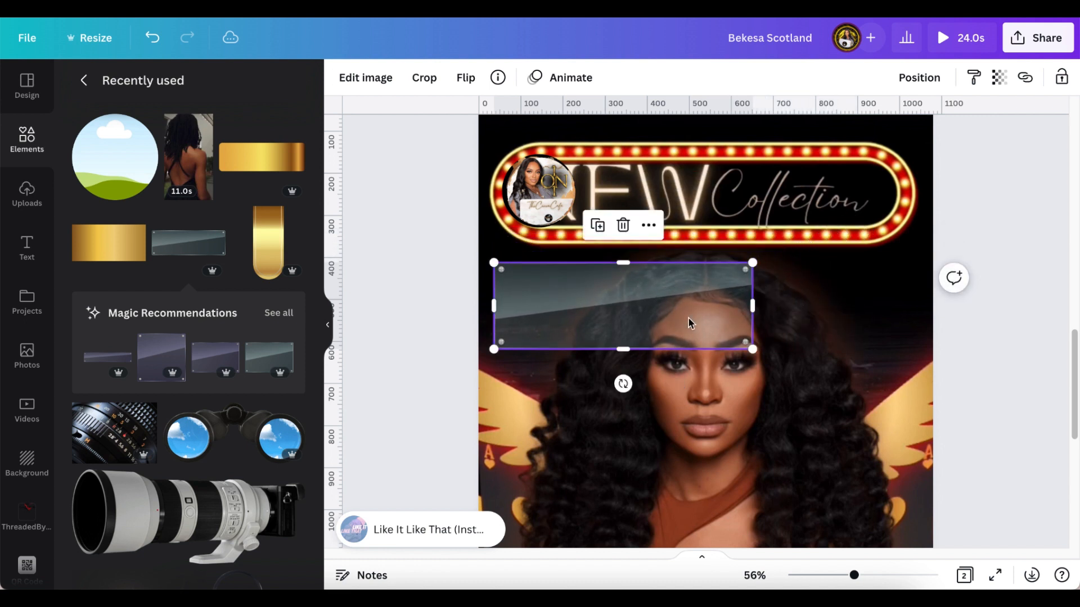
drag(691, 322, 710, 308)
- Place the round logo on the panel's left end and bring it forward in front
click(544, 195)
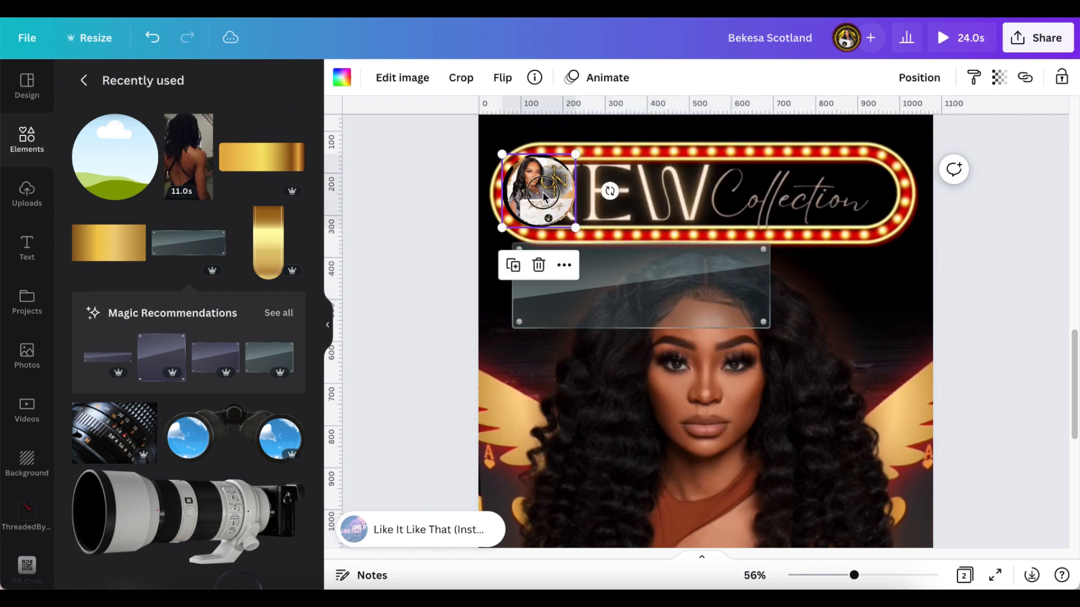
drag(544, 195, 553, 285)
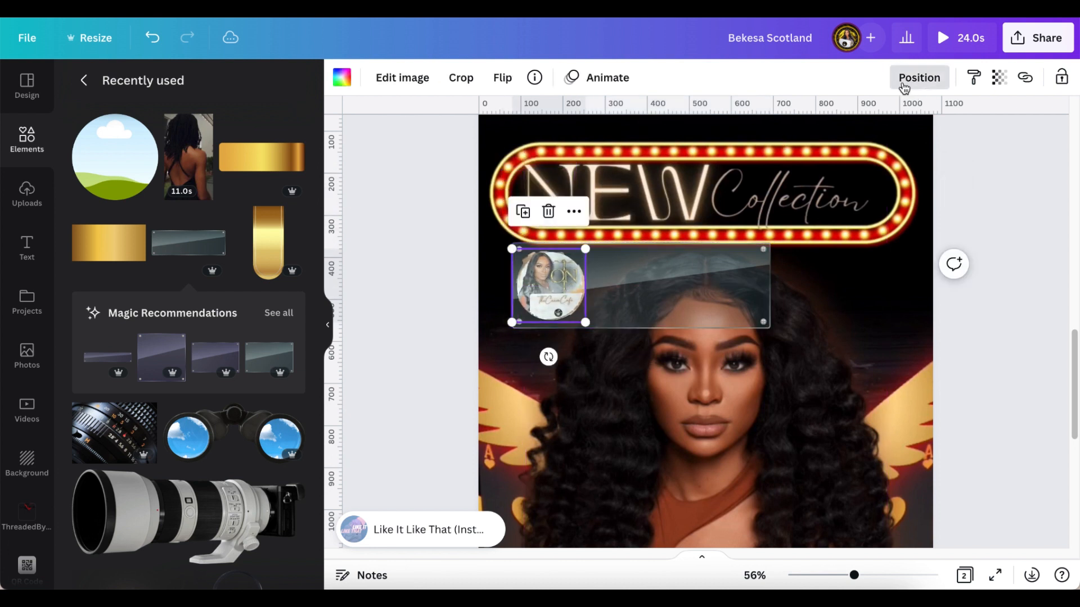
click(904, 82)
click(754, 127)
click(415, 219)
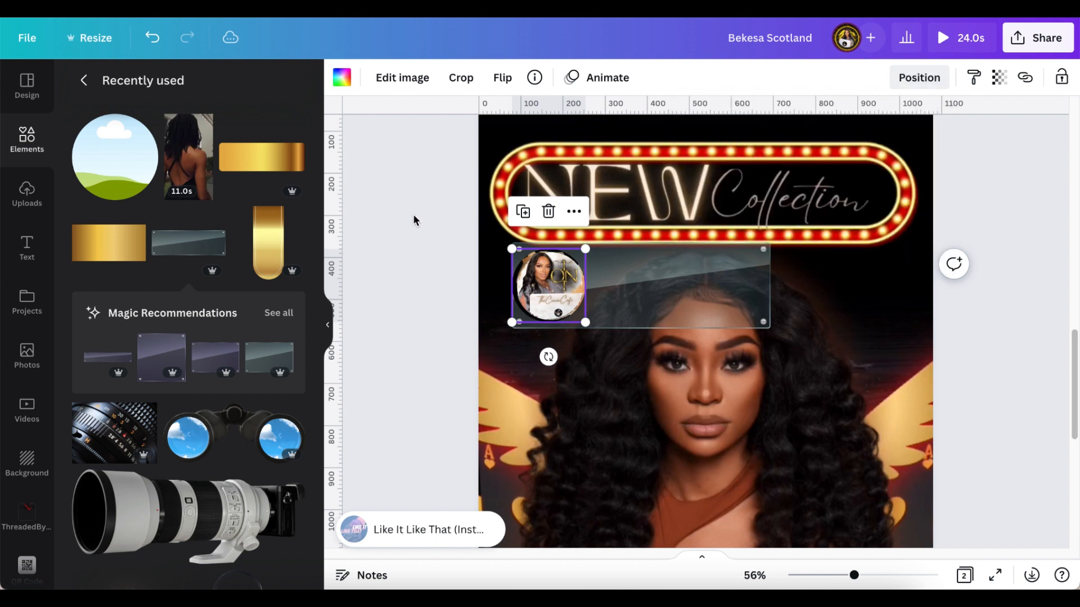
click(415, 220)
click(555, 289)
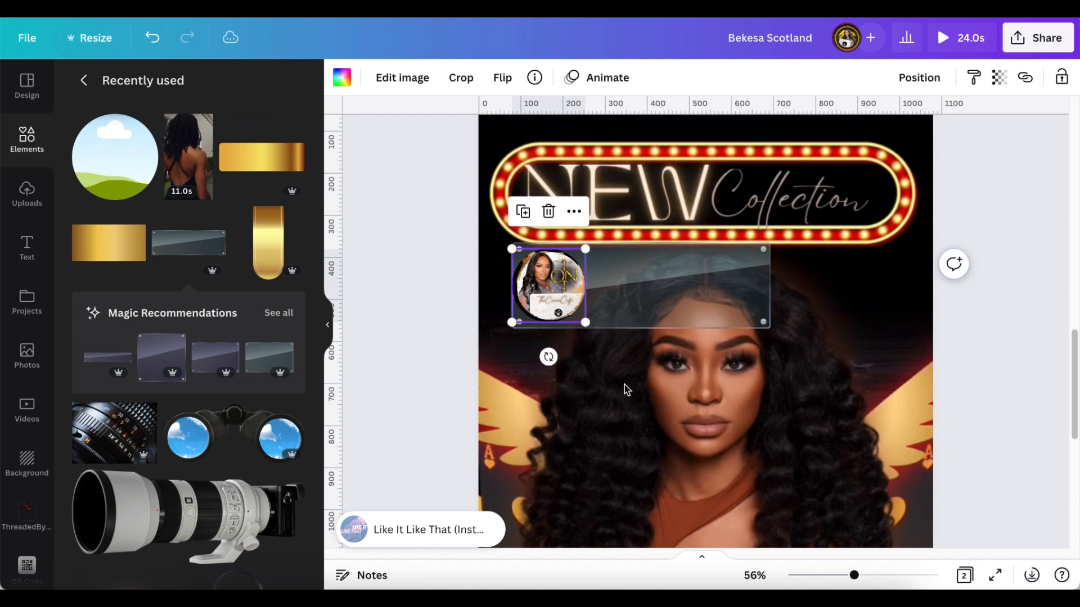
- Add a subheading text box and move it beside the logo on the glass panel
click(26, 250)
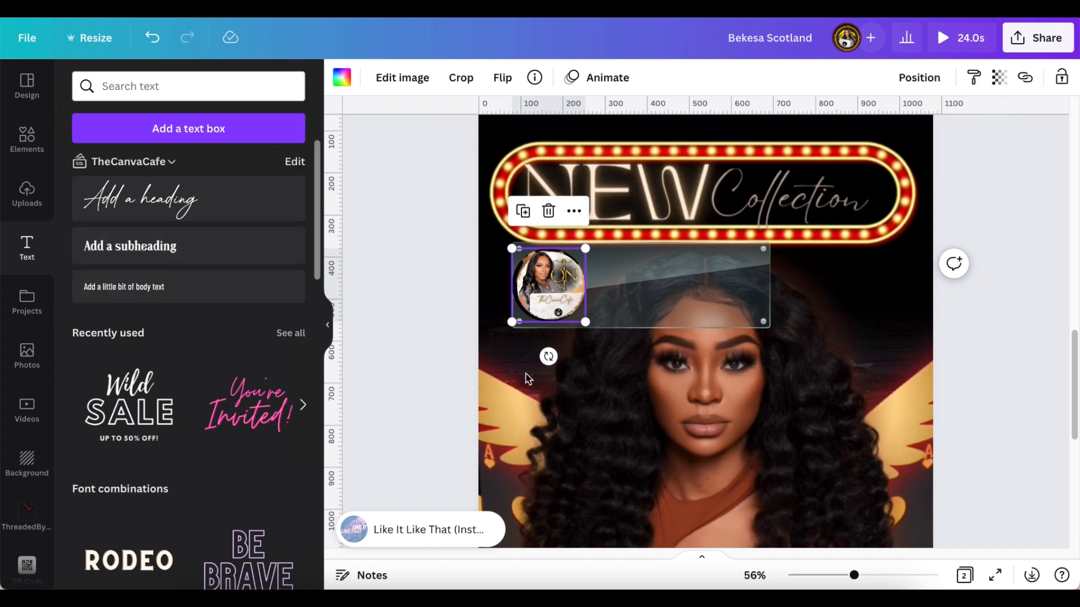
scroll(528, 378, down, 5)
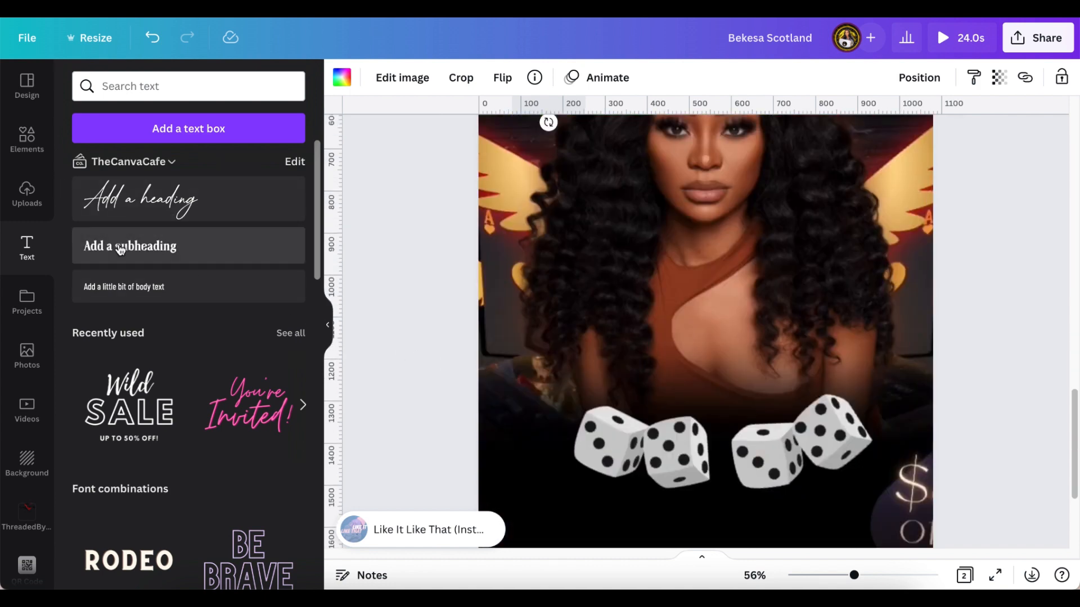
scroll(542, 273, up, 2)
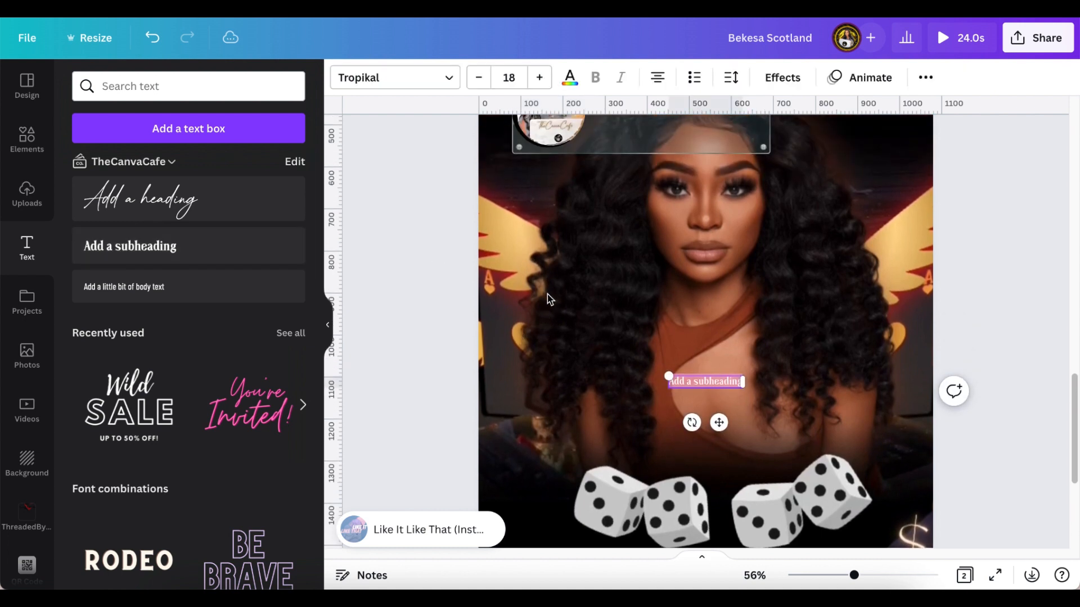
drag(705, 447, 652, 190)
scroll(638, 302, up, 1)
scroll(638, 302, up, 3)
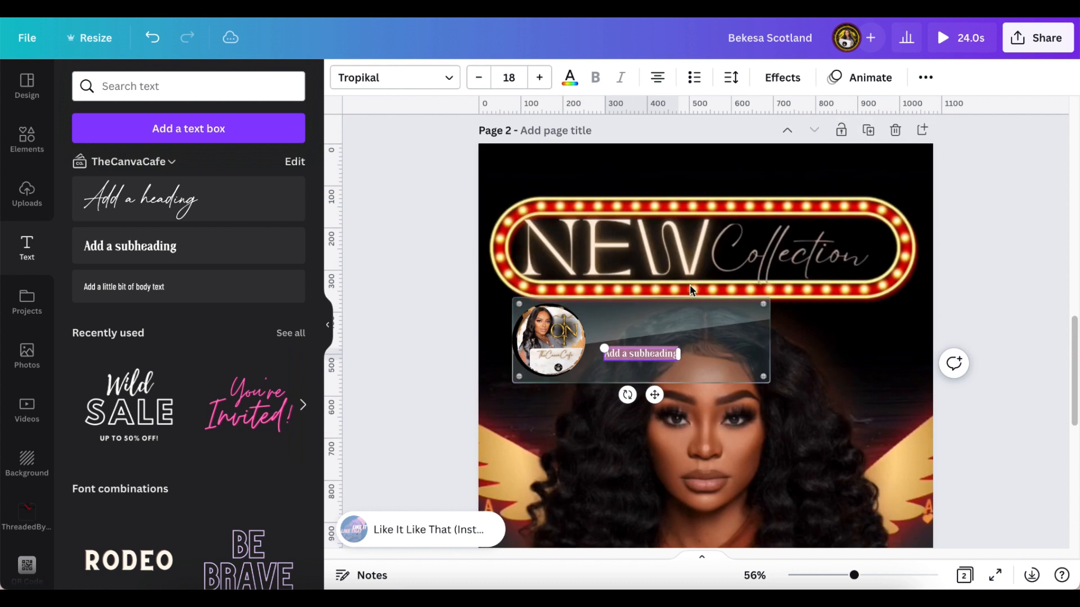
drag(679, 353, 730, 351)
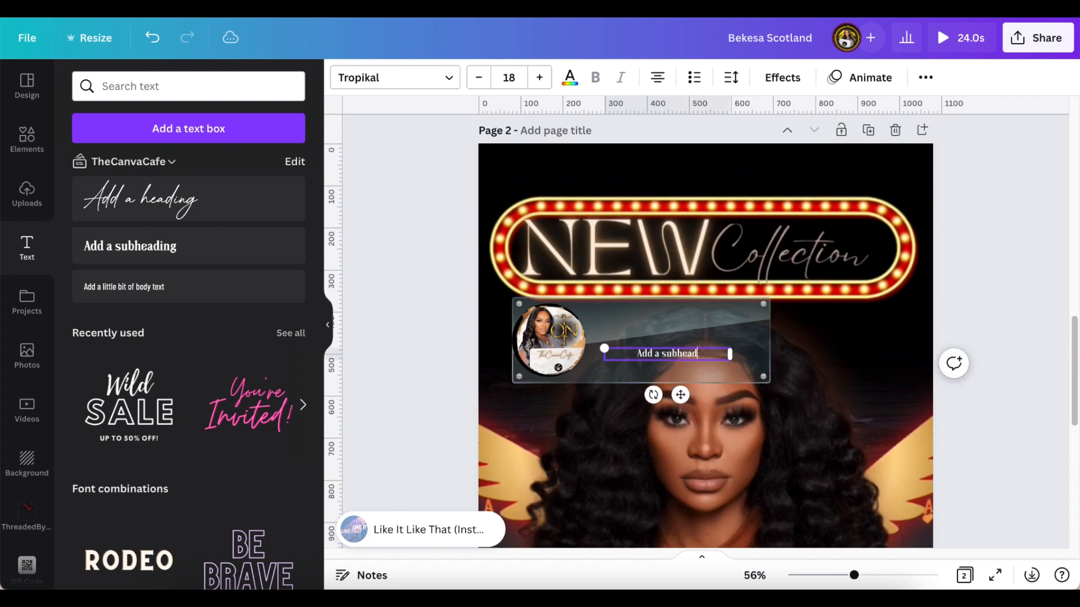
- Type the contact lines: the person's name, 'Grnva Graphic Design Stylist' and 'Mon-Fri'
key(Return)
text(Grnva )
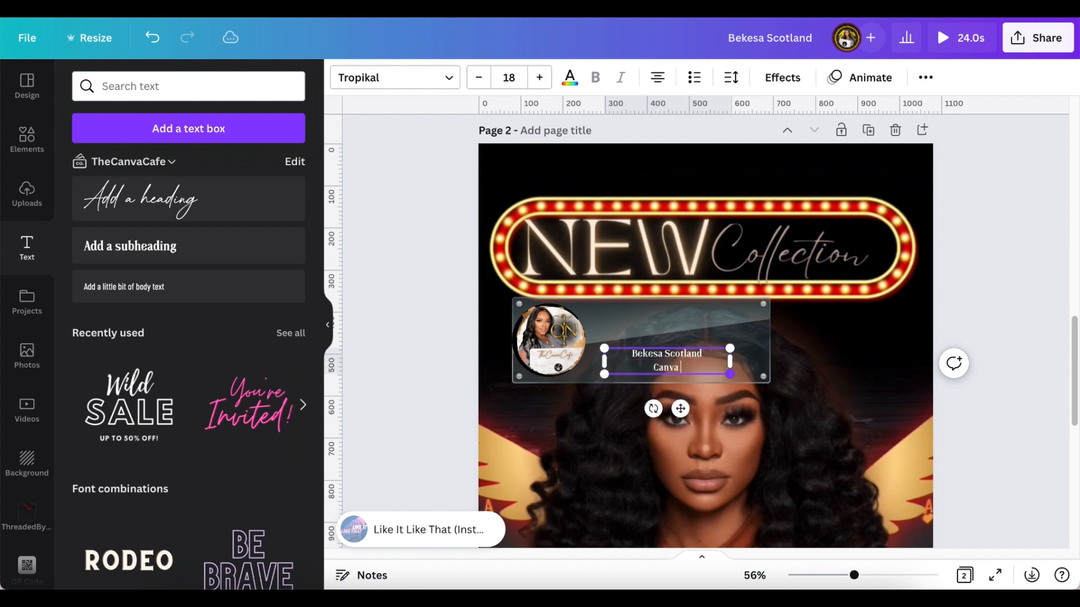
text(Graphic Design Stylist)
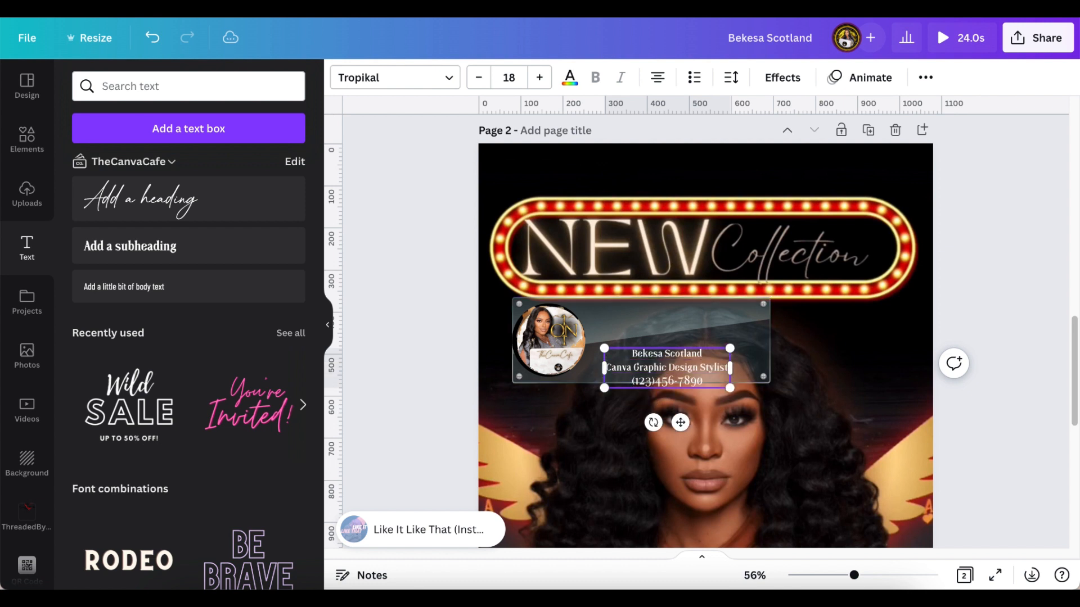
key(Return)
text(Mon-Fri 9a-5p)
click(432, 360)
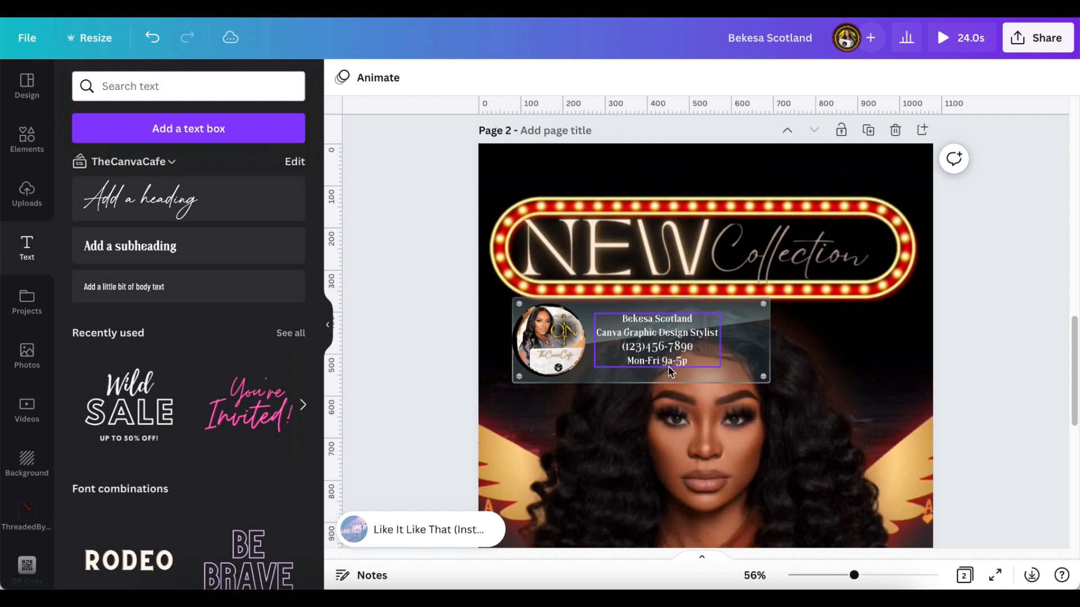
- Enlarge and nudge the contact text box beside the logo, then select both together
click(696, 357)
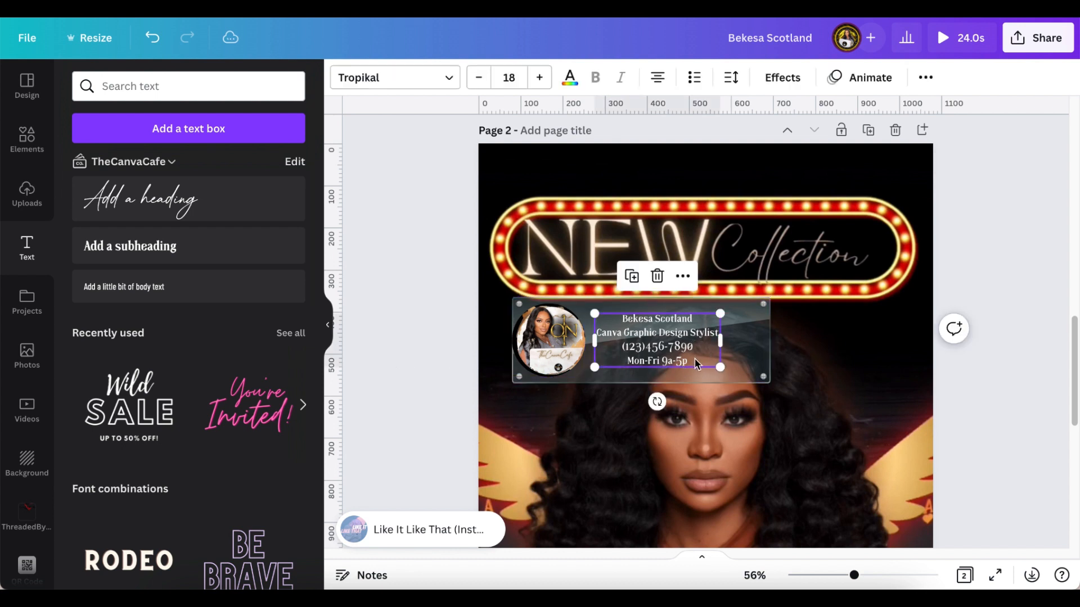
click(695, 361)
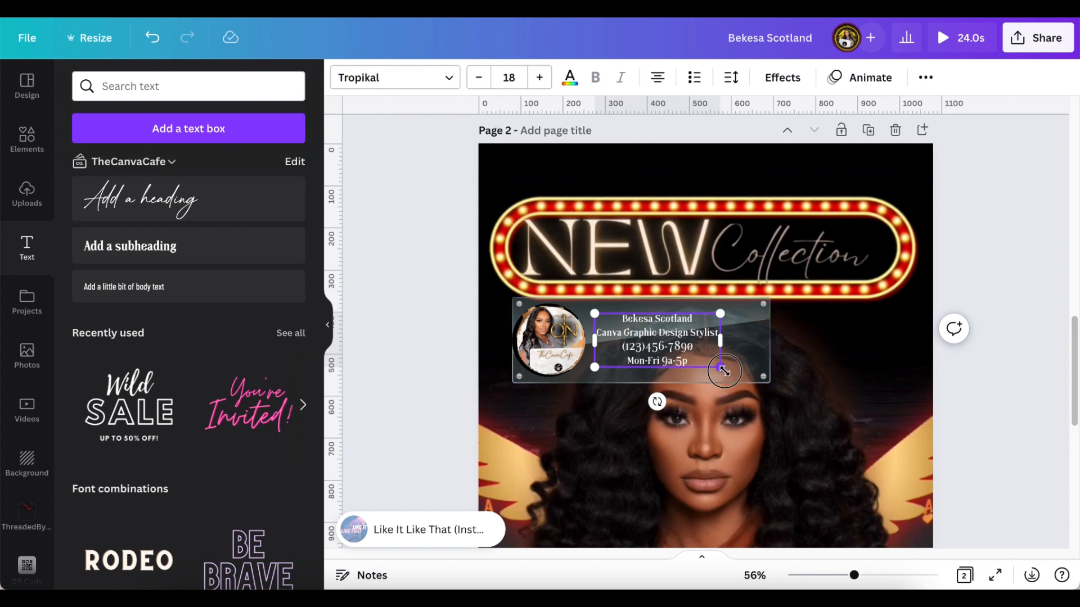
drag(724, 371, 766, 387)
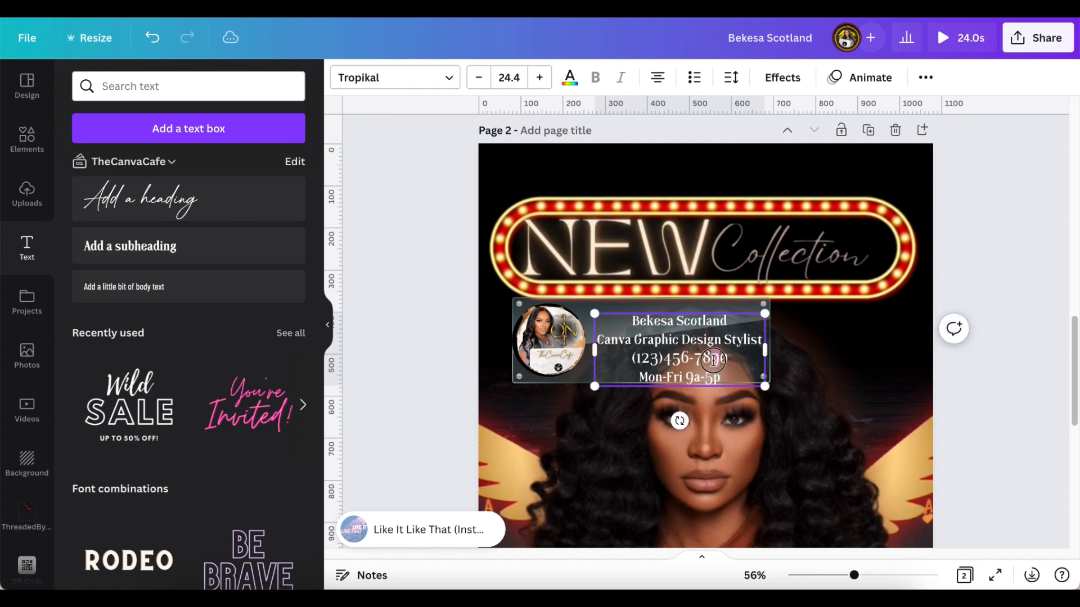
mouse_move(703, 354)
mouse_down()
mouse_move(677, 341)
mouse_move(688, 344)
mouse_up()
click(378, 346)
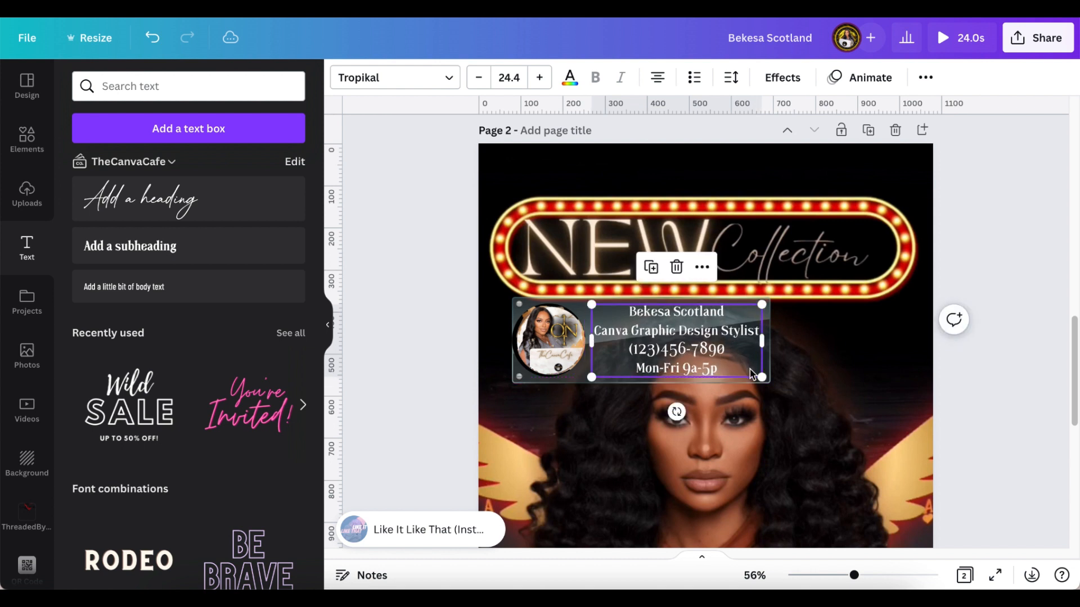
drag(759, 306, 727, 336)
key(Up)
key(Up)
key(Up)
key(Up)
key(Up)
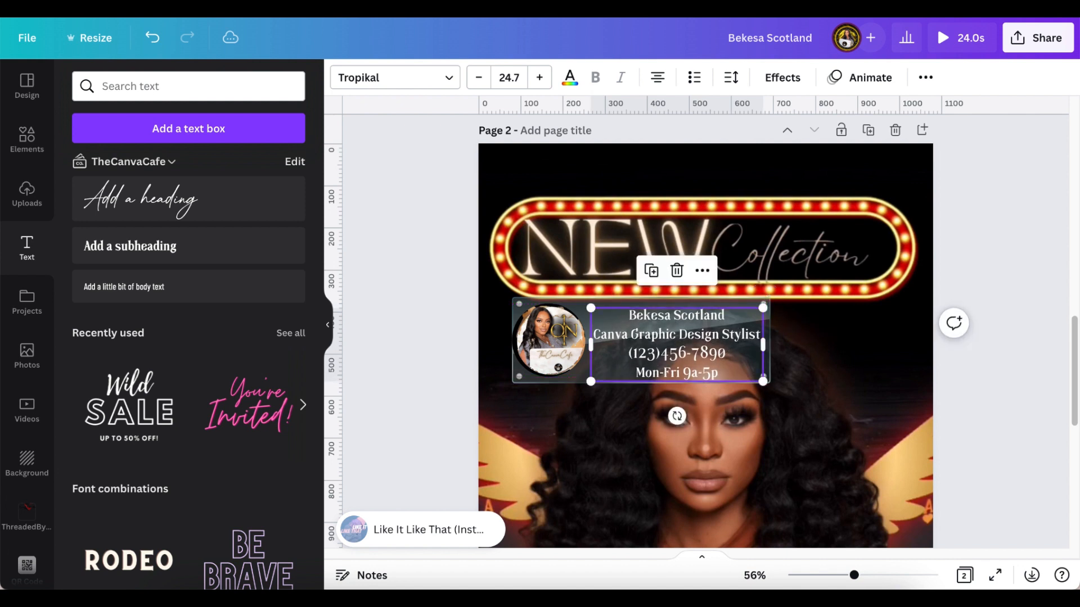
drag(411, 329, 680, 344)
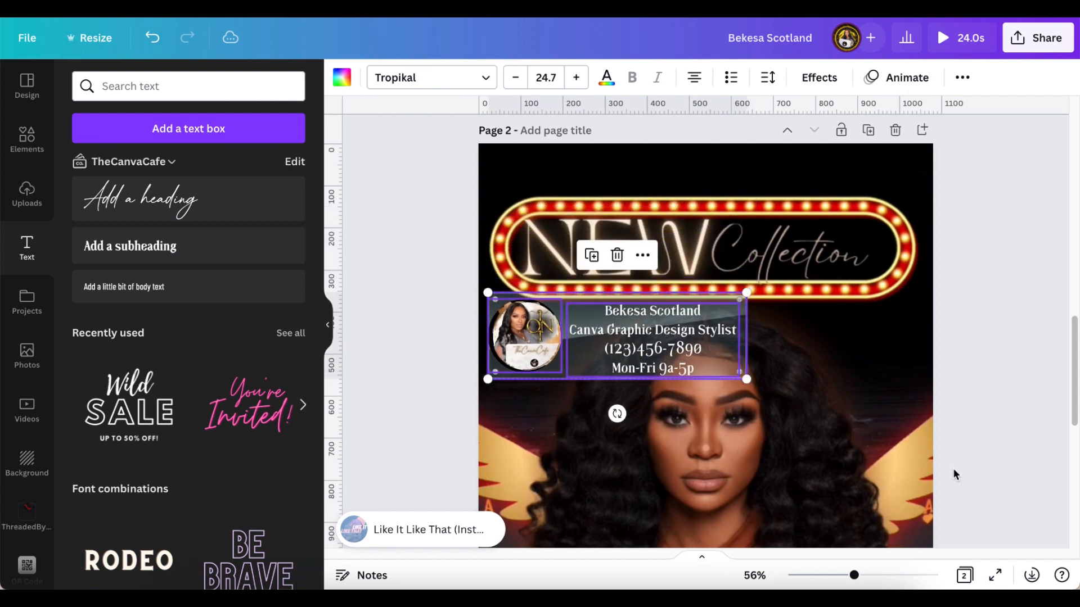
- Move the NEW Collection video page up so it comes before the QR code page
scroll(1010, 423, down, 4)
scroll(1005, 425, down, 2)
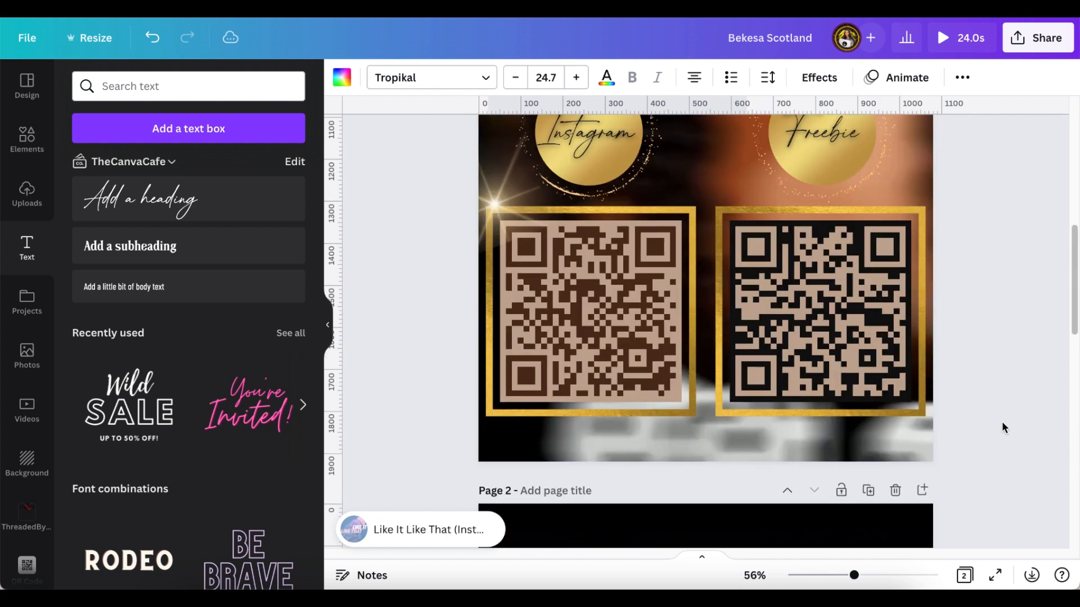
scroll(997, 426, down, 9)
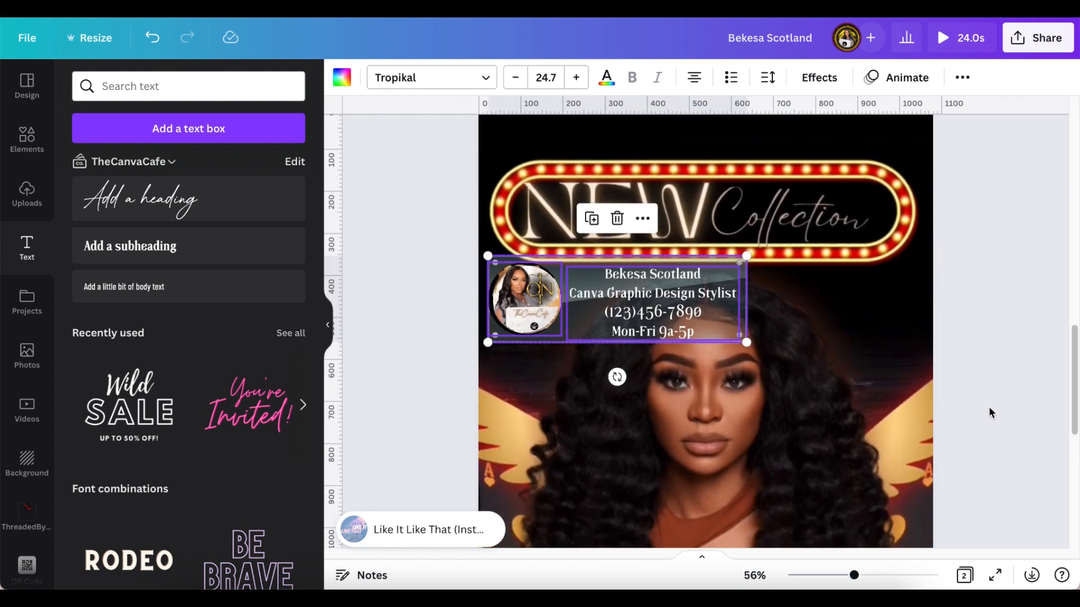
click(989, 388)
scroll(976, 392, down, 1)
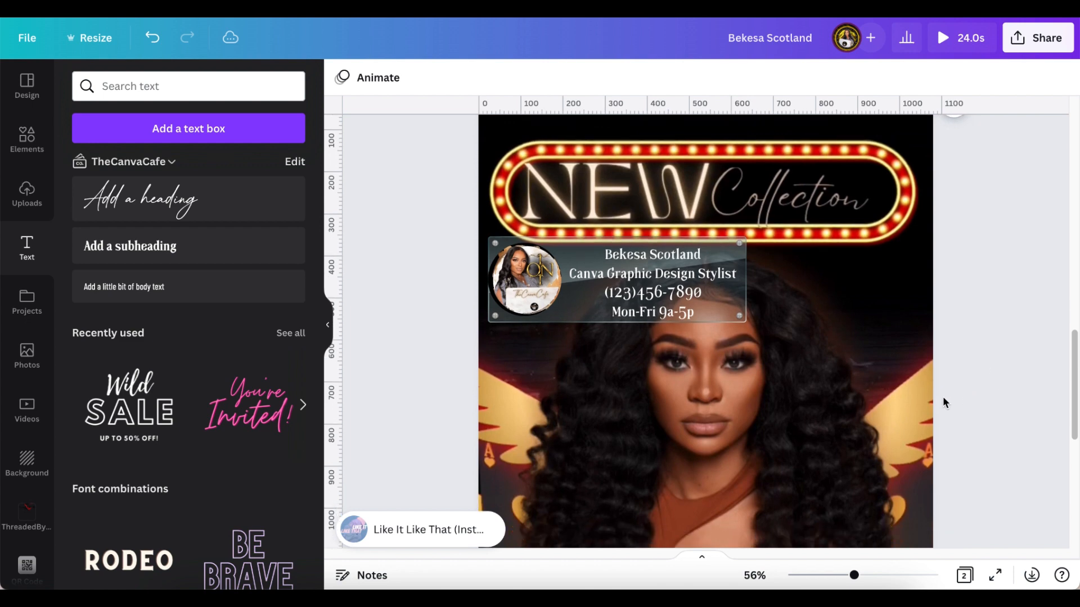
scroll(967, 393, up, 10)
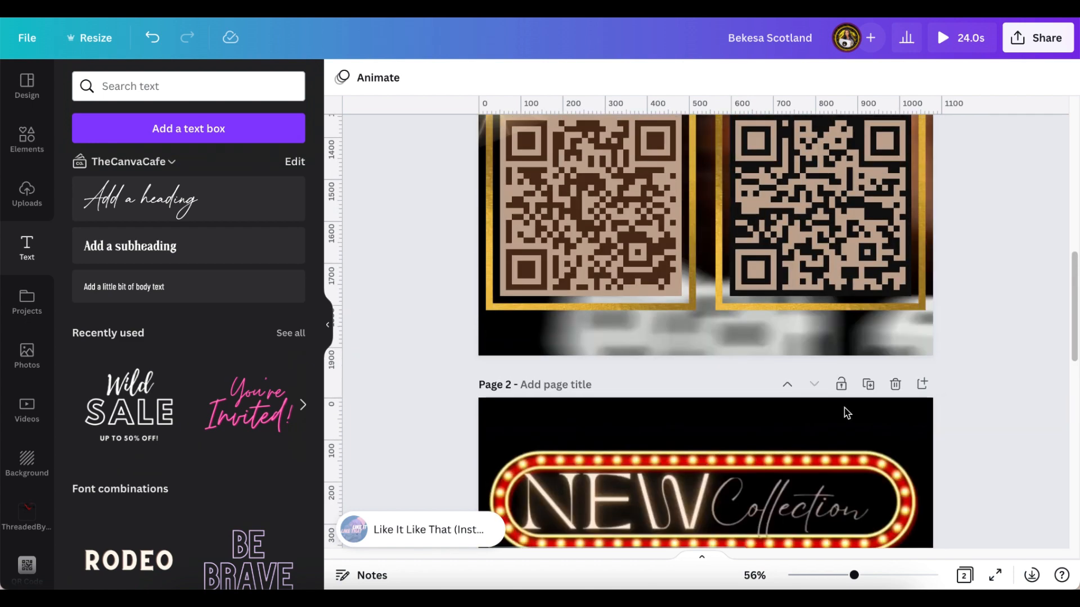
click(788, 387)
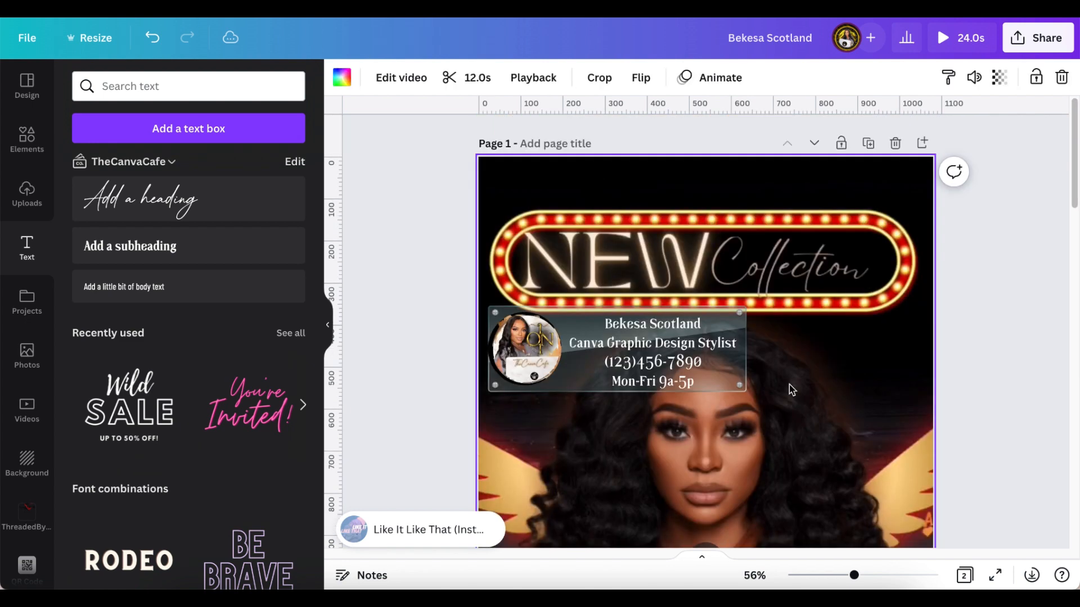
scroll(997, 432, down, 5)
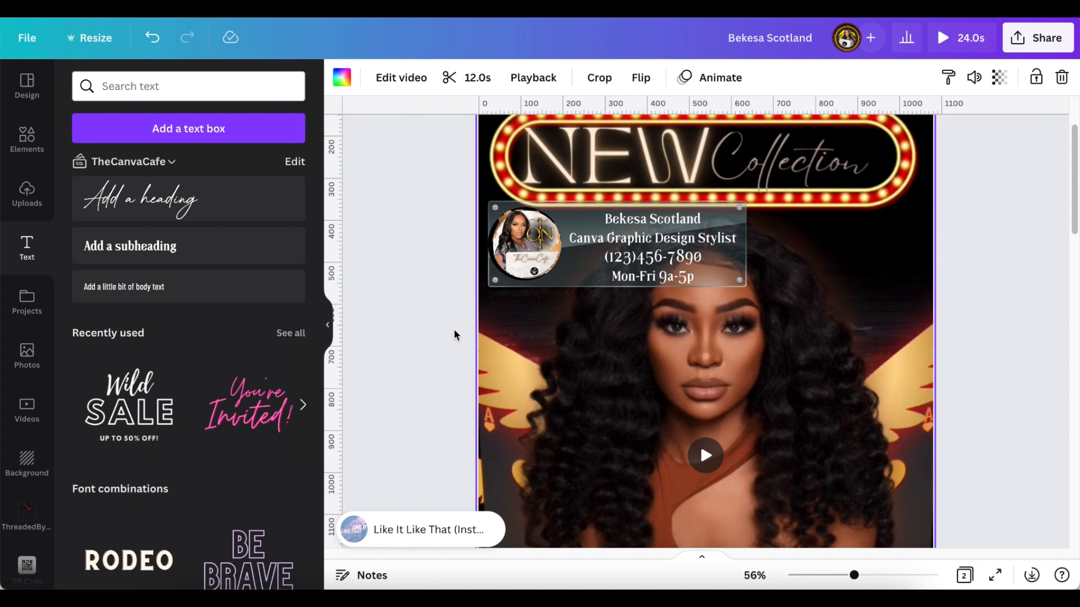
scroll(456, 346, down, 5)
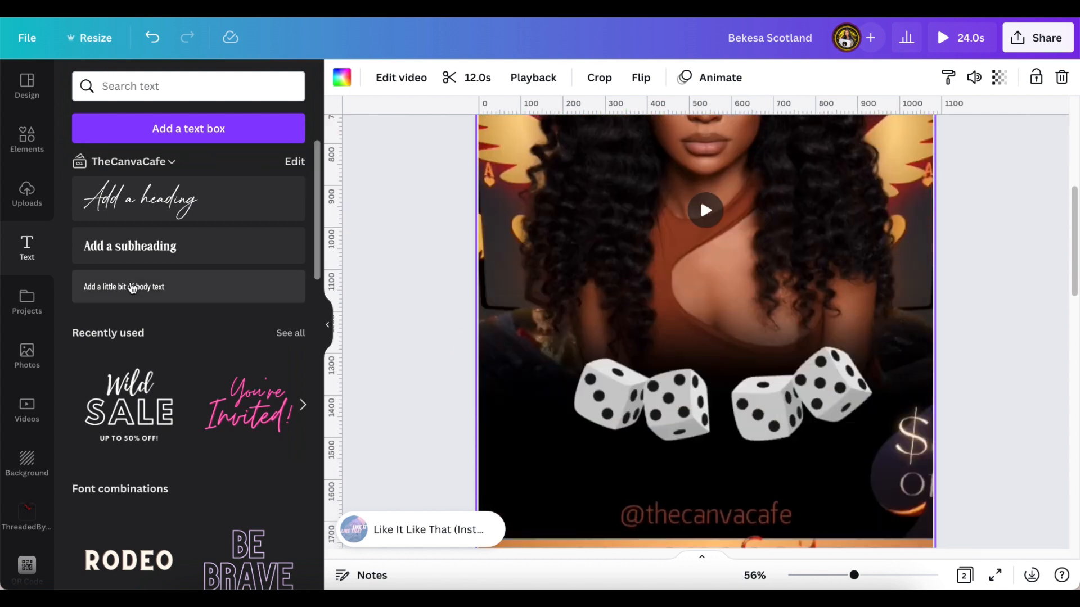
scroll(412, 341, up, 3)
scroll(413, 341, up, 2)
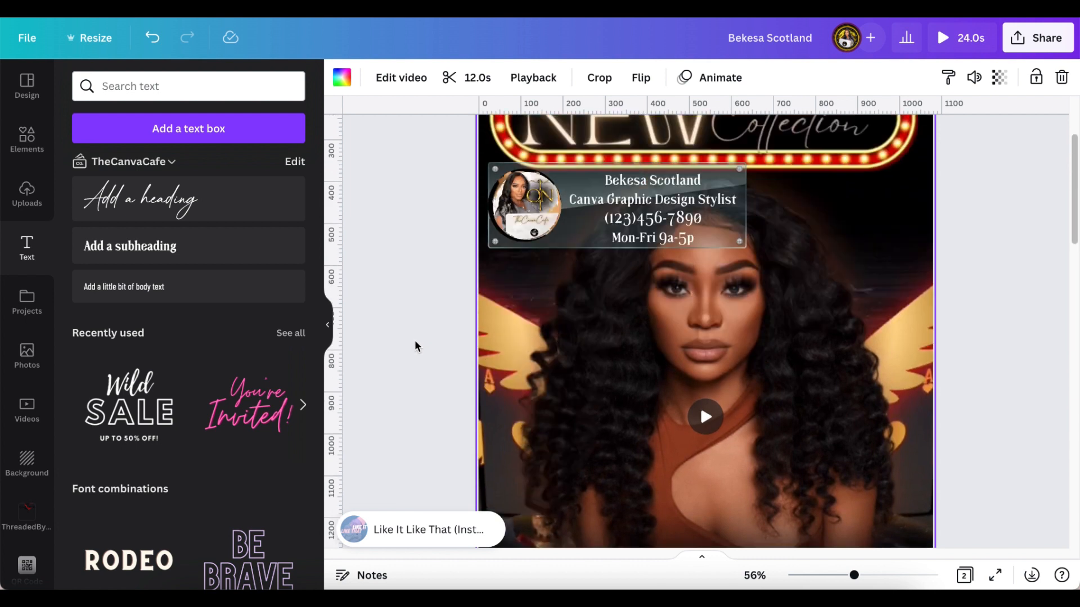
scroll(426, 338, up, 1)
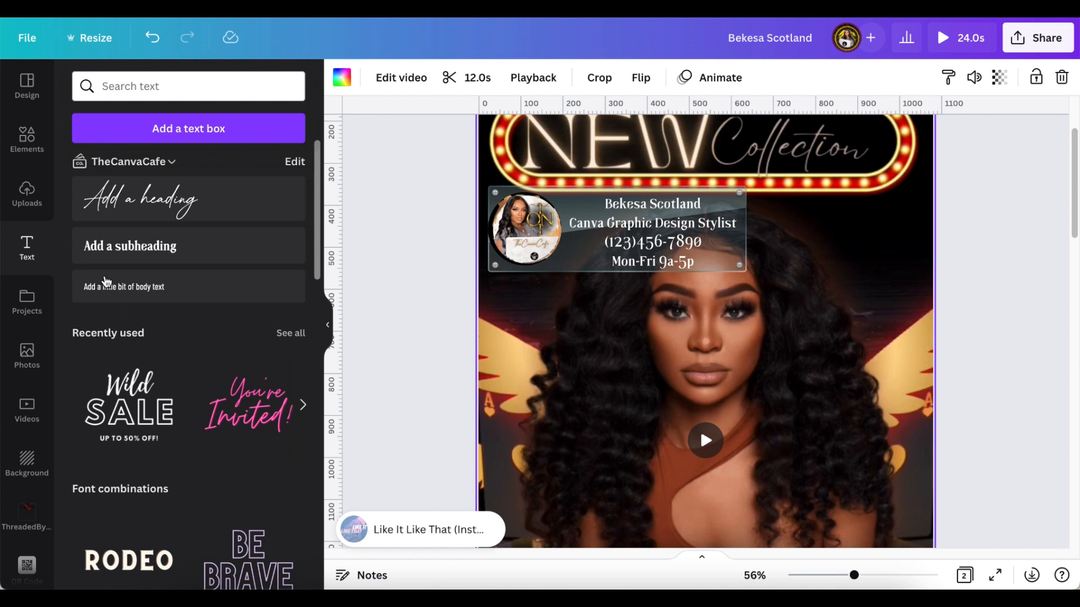
scroll(24, 439, down, 3)
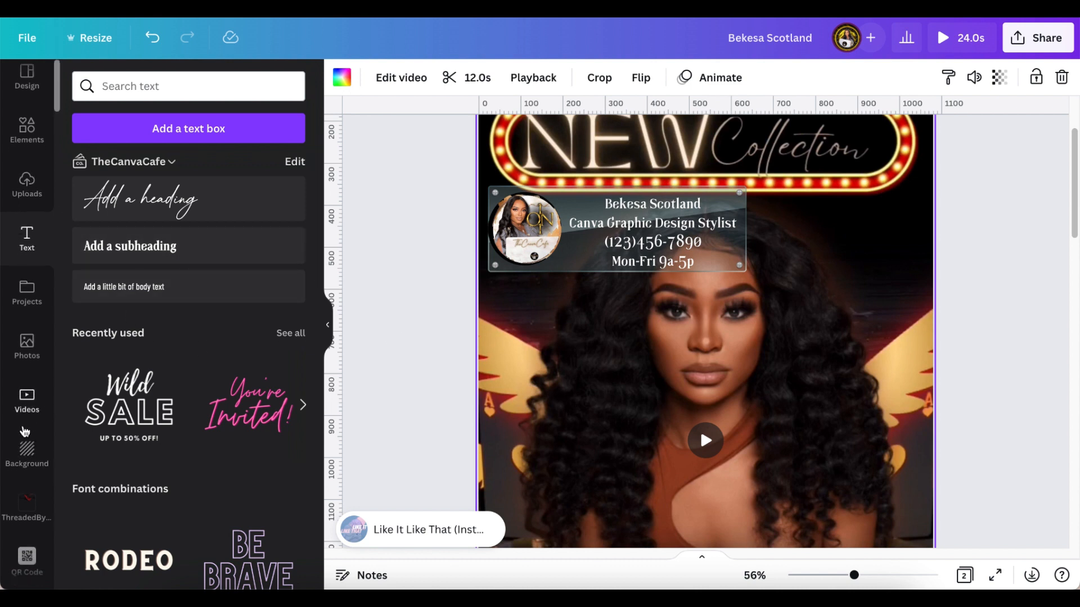
- Launch the QR Code app from the sidebar and place the cursor in its URL field
click(26, 476)
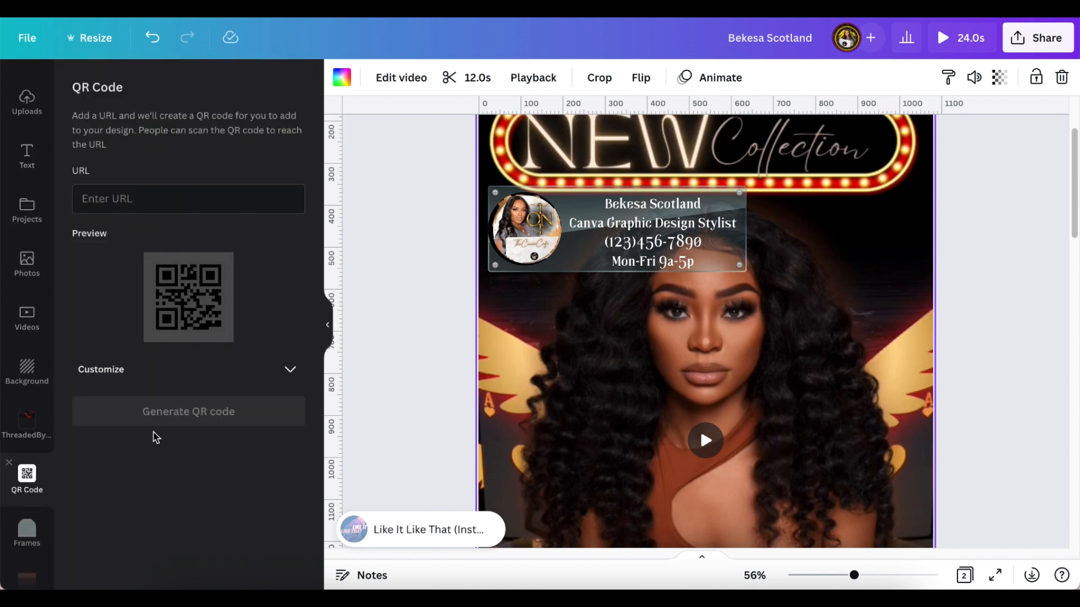
scroll(407, 405, down, 3)
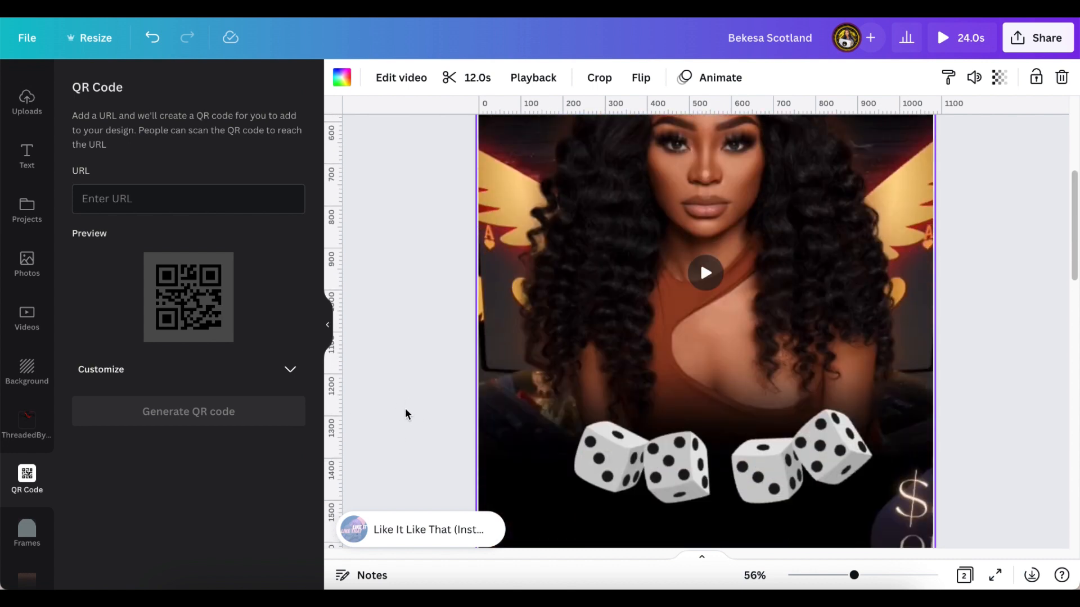
scroll(404, 410, up, 3)
scroll(404, 412, up, 1)
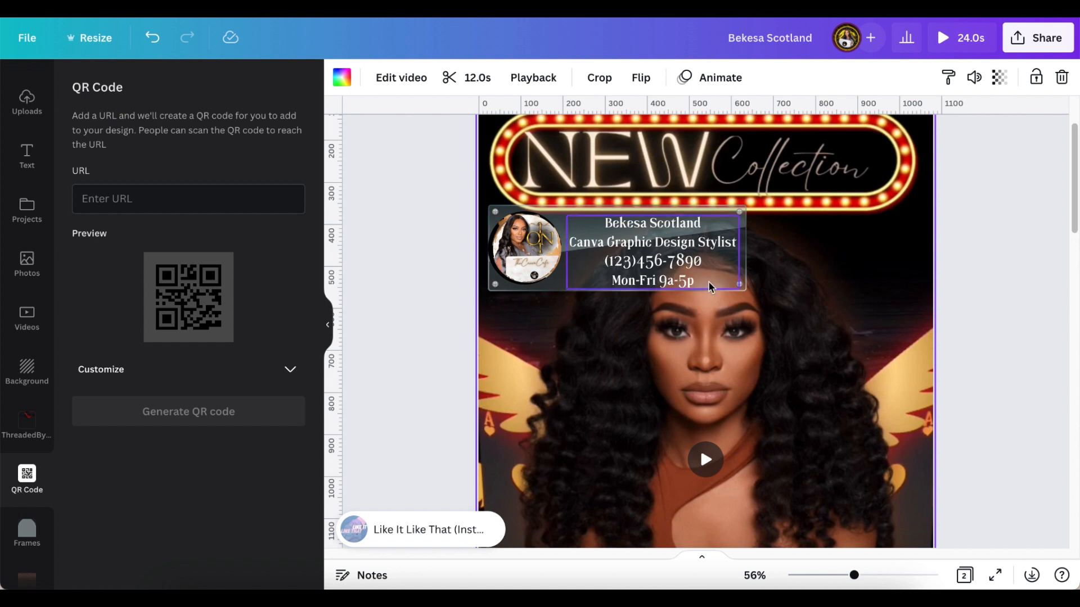
scroll(813, 406, down, 2)
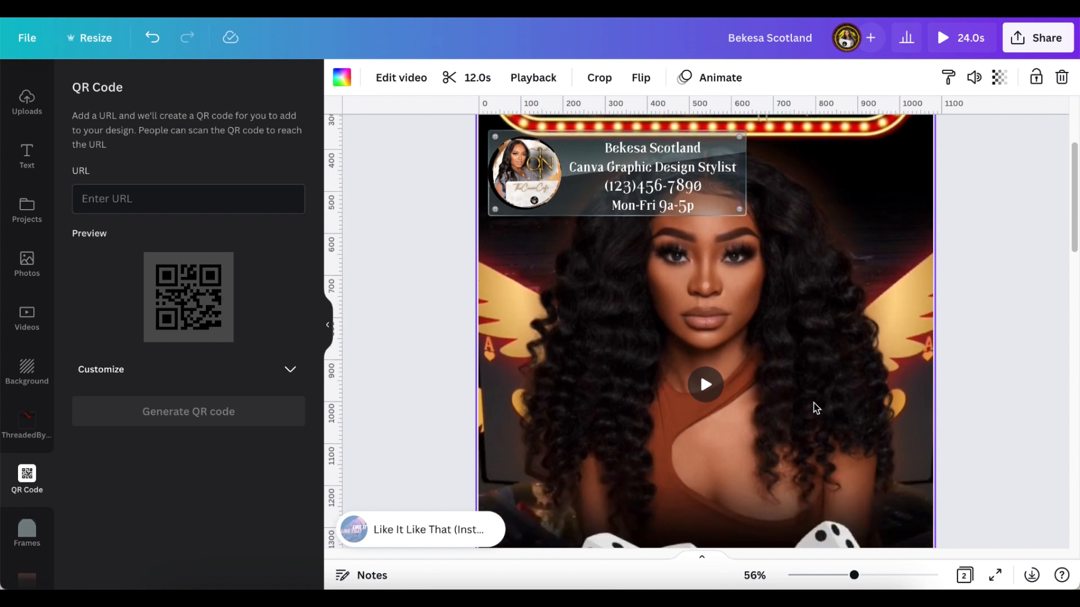
scroll(816, 409, down, 2)
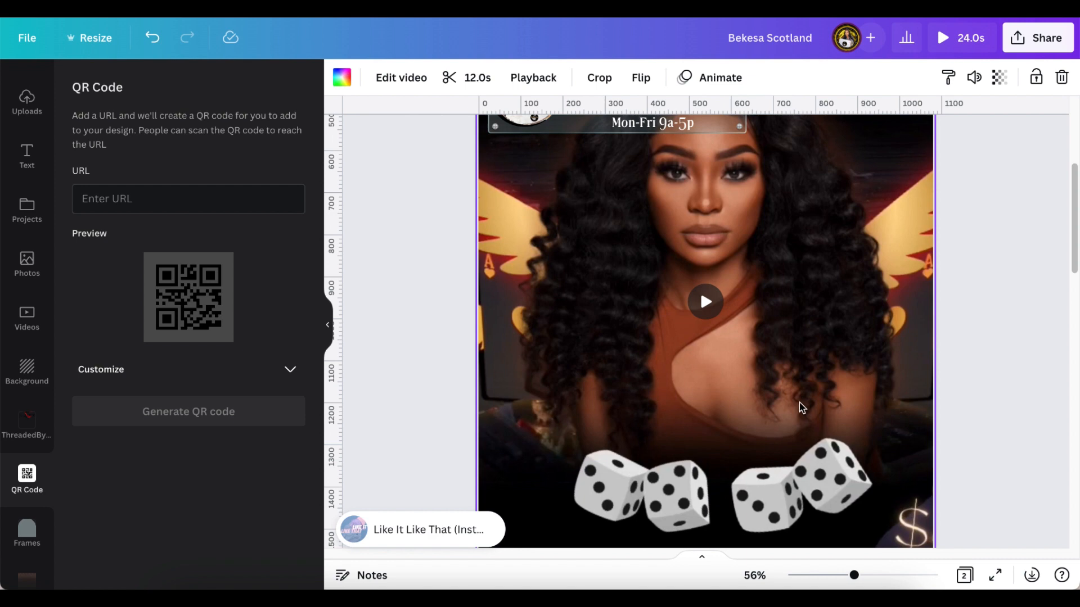
scroll(798, 402, up, 7)
scroll(799, 408, down, 4)
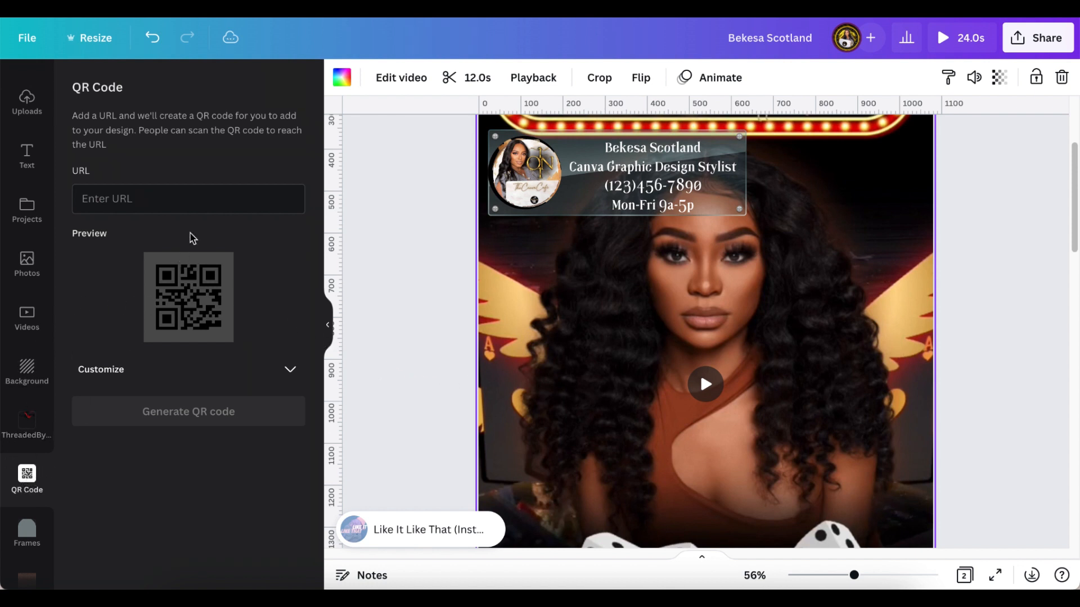
click(209, 203)
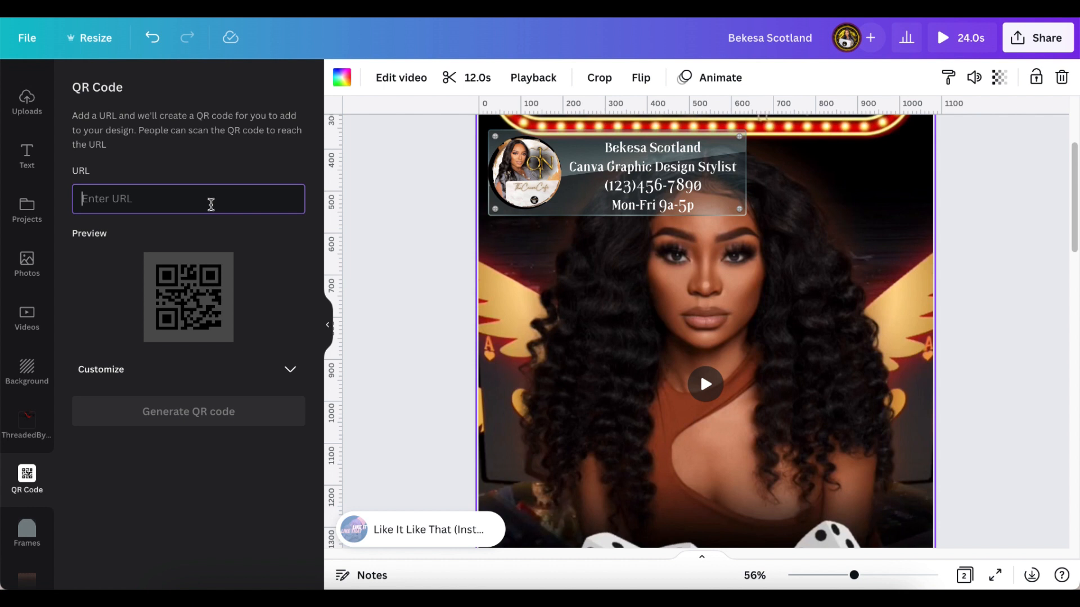
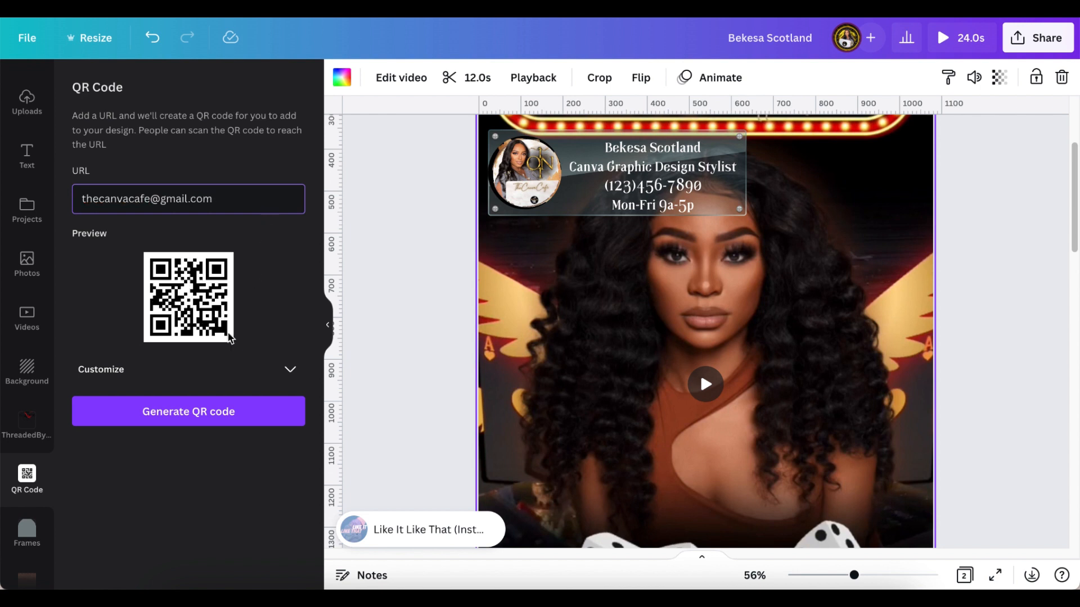
- Enter the business e-mail address as the QR code link and expand the Customize options
click(93, 234)
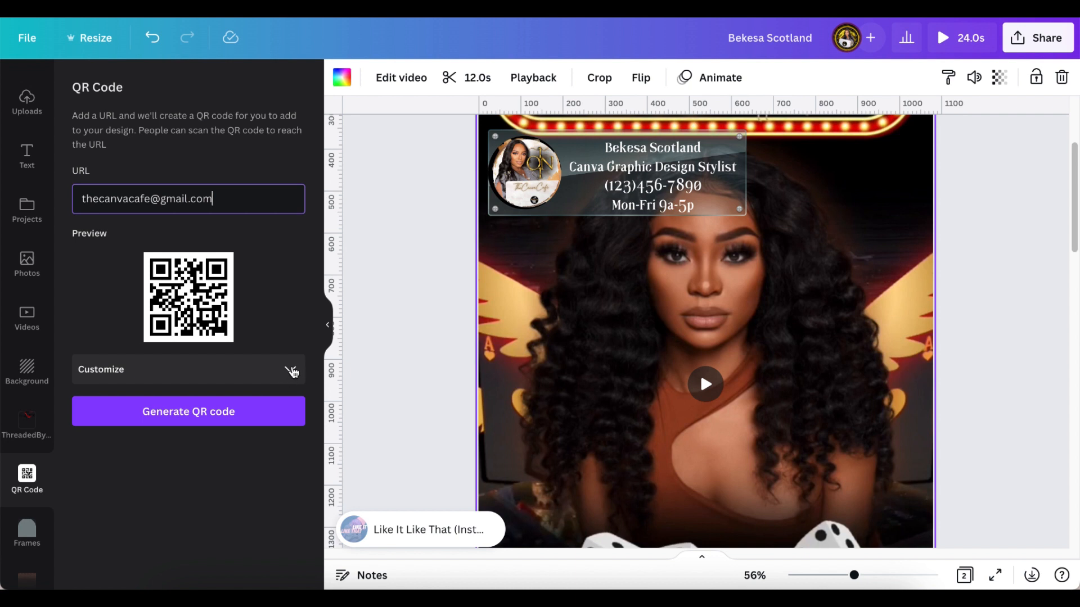
click(291, 372)
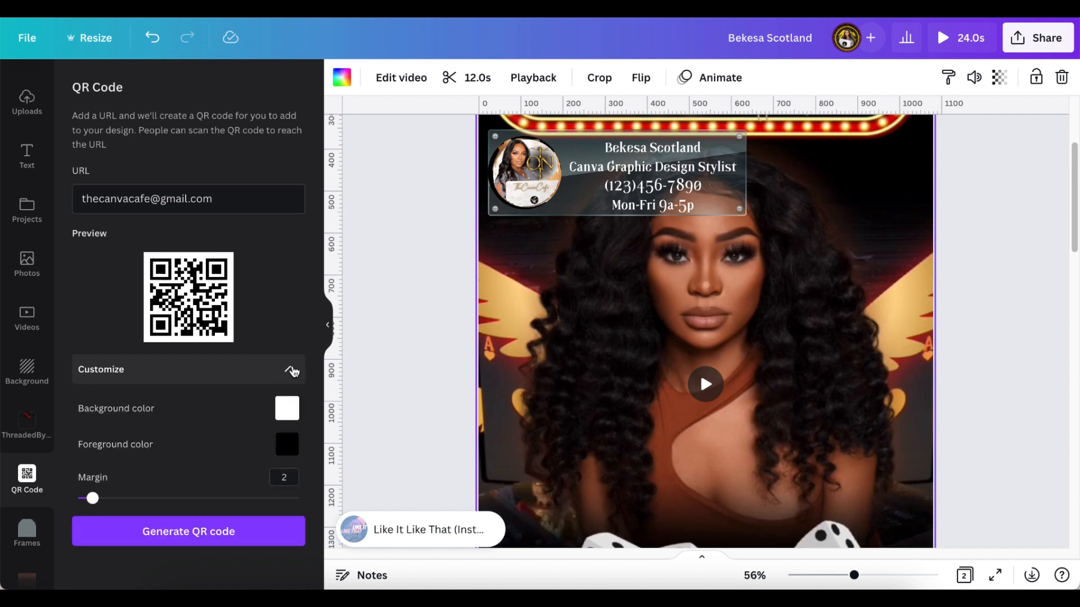
- Make the QR code black (#000000) on a white (#FFFFFF) background
click(282, 419)
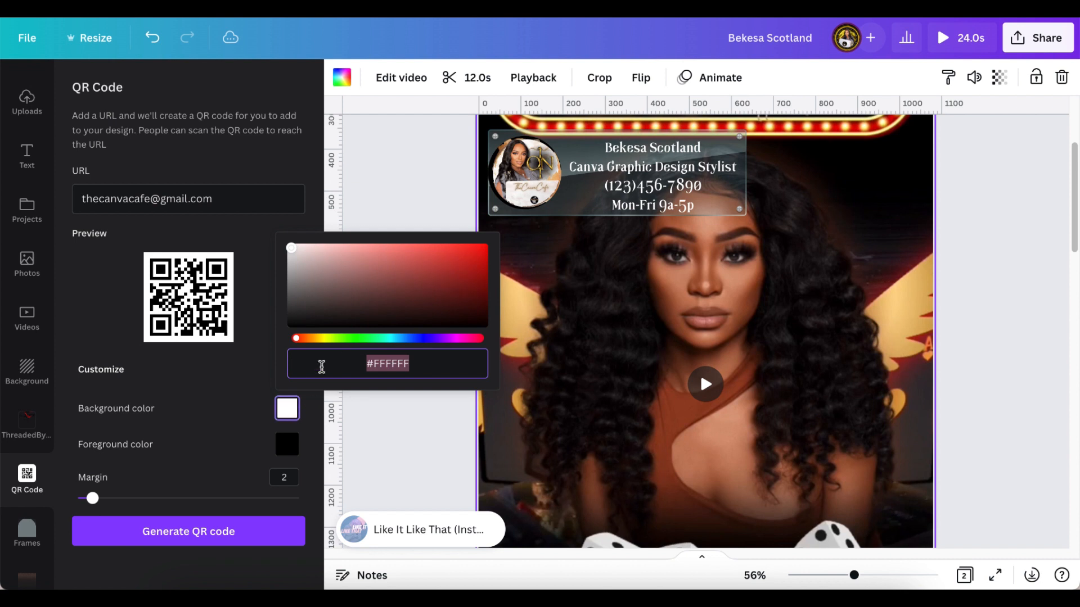
drag(313, 263, 466, 267)
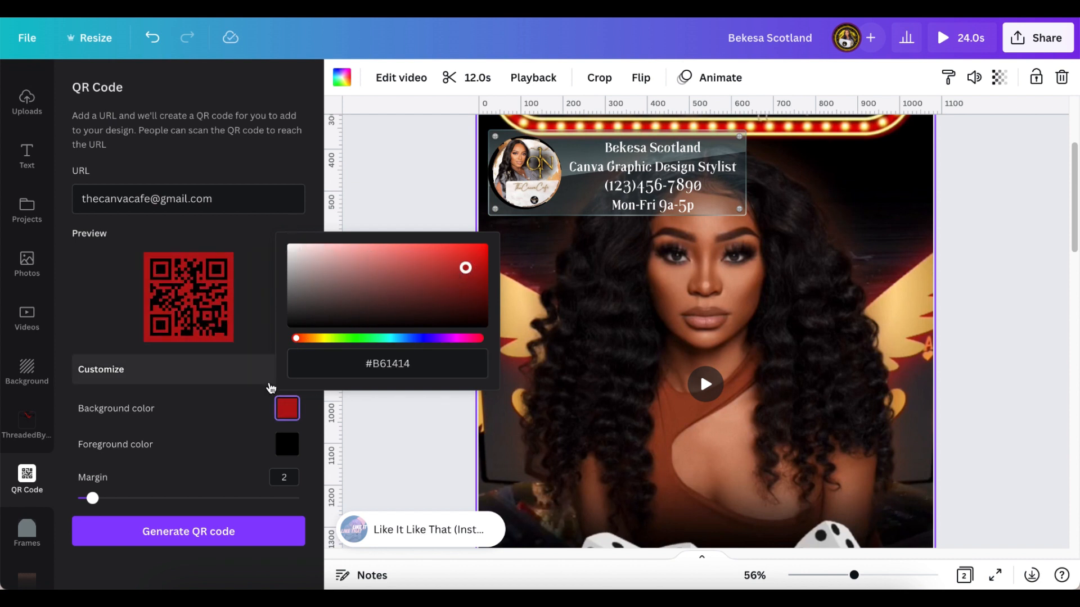
click(287, 449)
drag(291, 358, 291, 284)
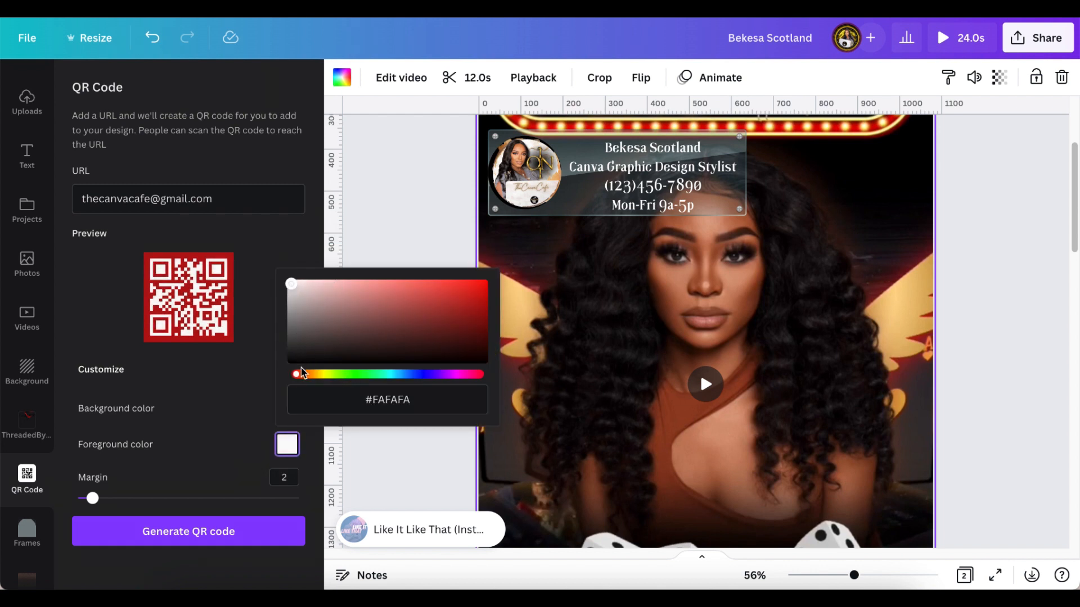
drag(301, 376, 374, 388)
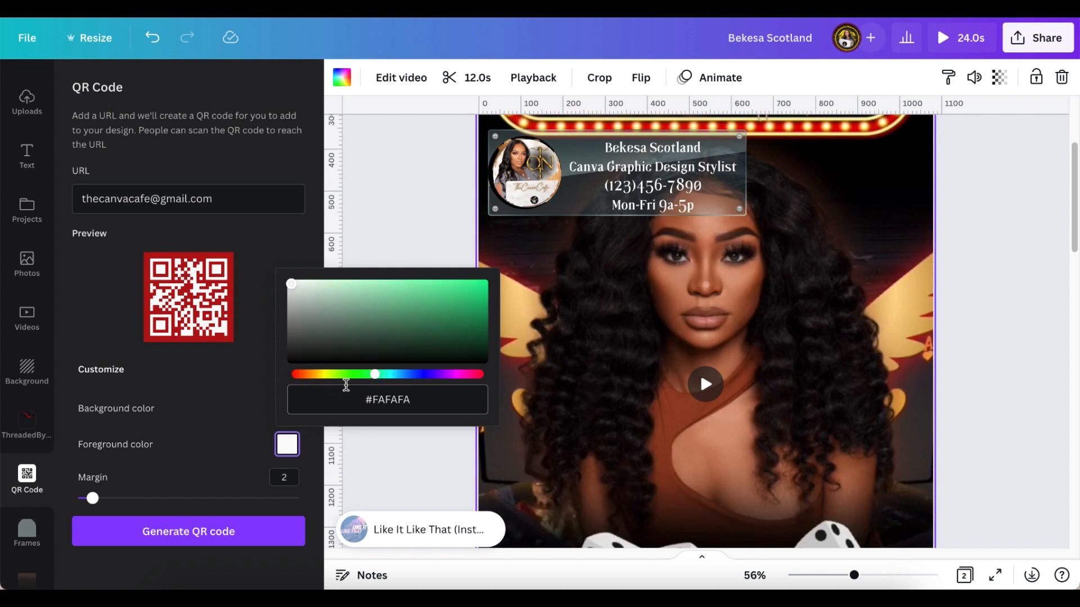
drag(308, 285, 432, 296)
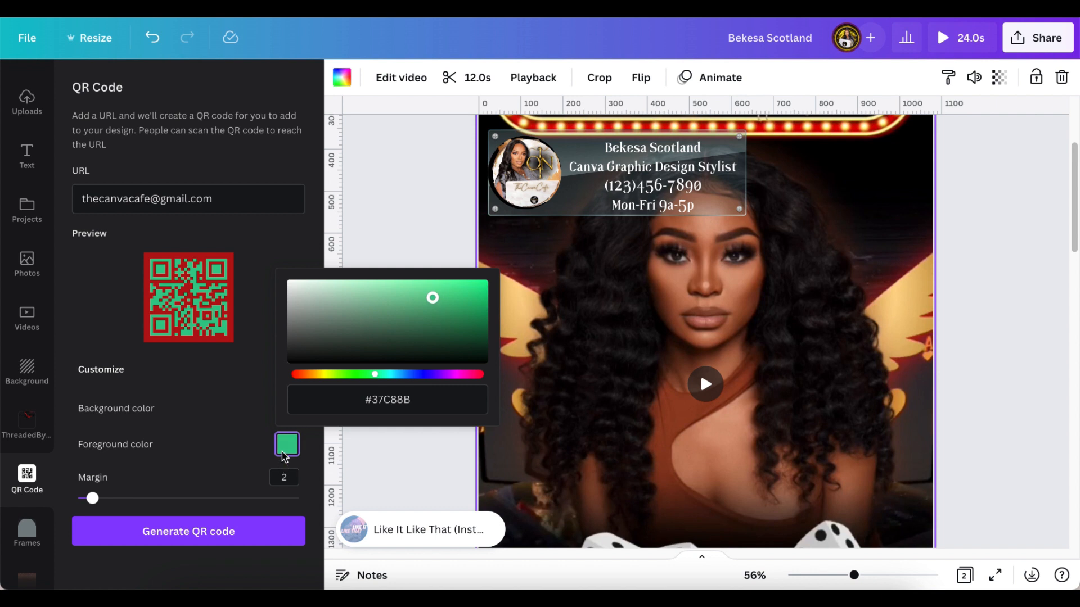
click(288, 445)
click(290, 439)
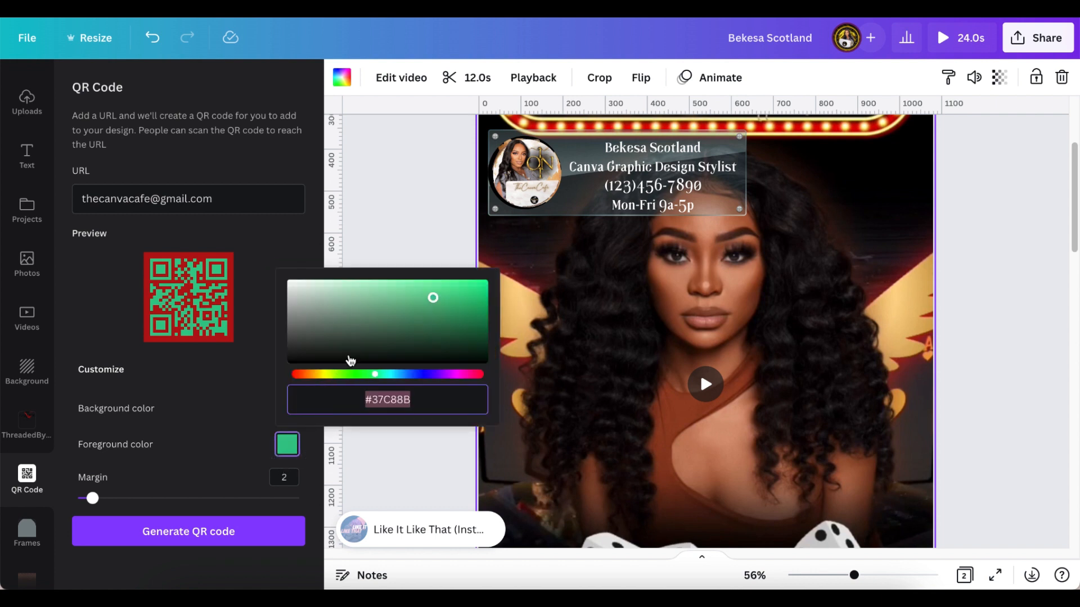
drag(436, 298, 285, 373)
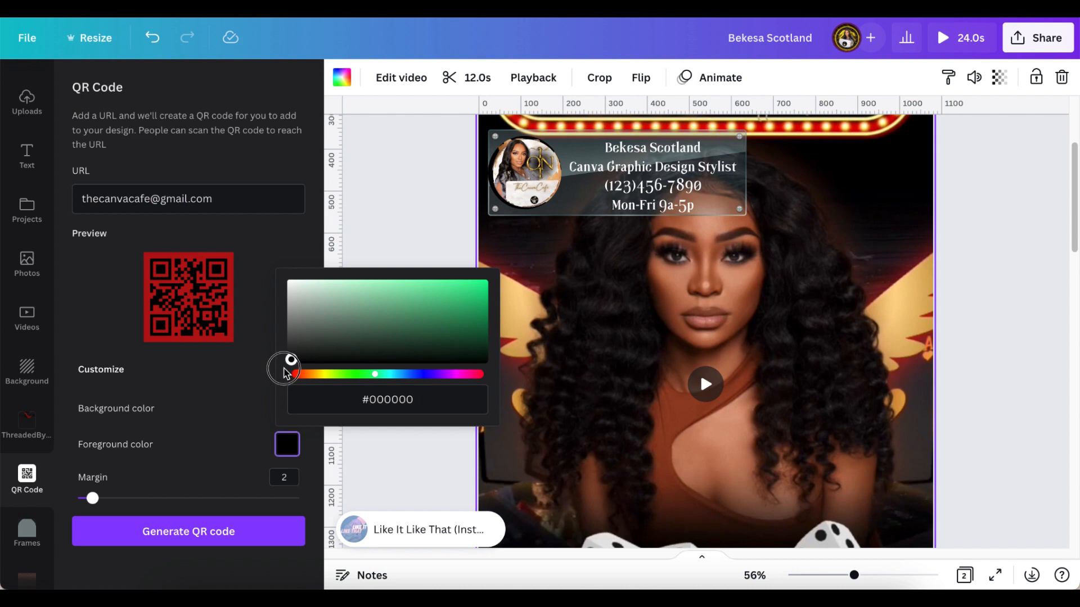
click(239, 436)
click(286, 409)
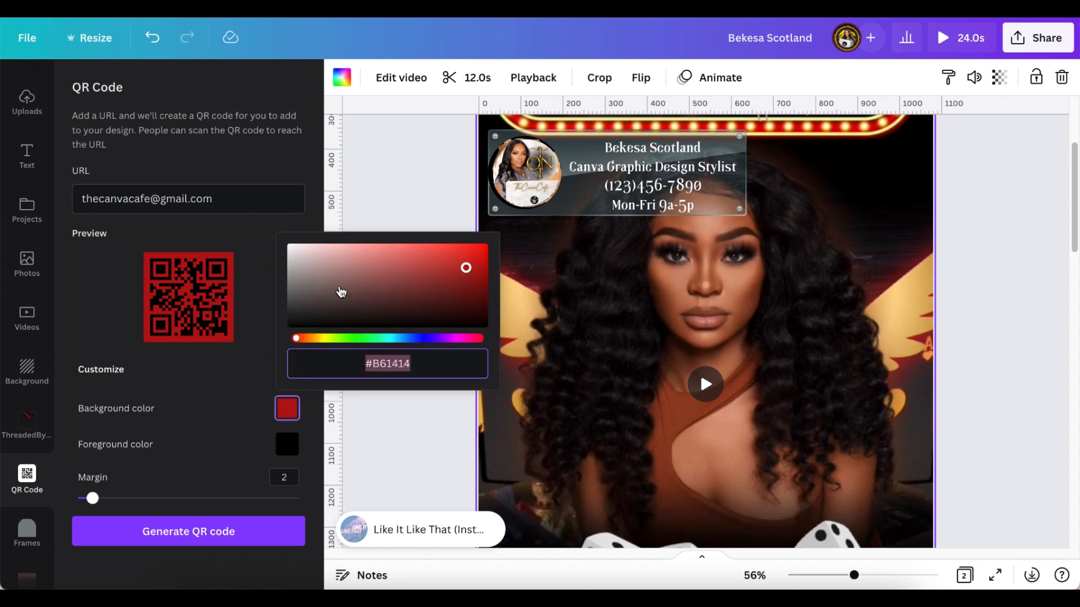
drag(467, 269, 277, 241)
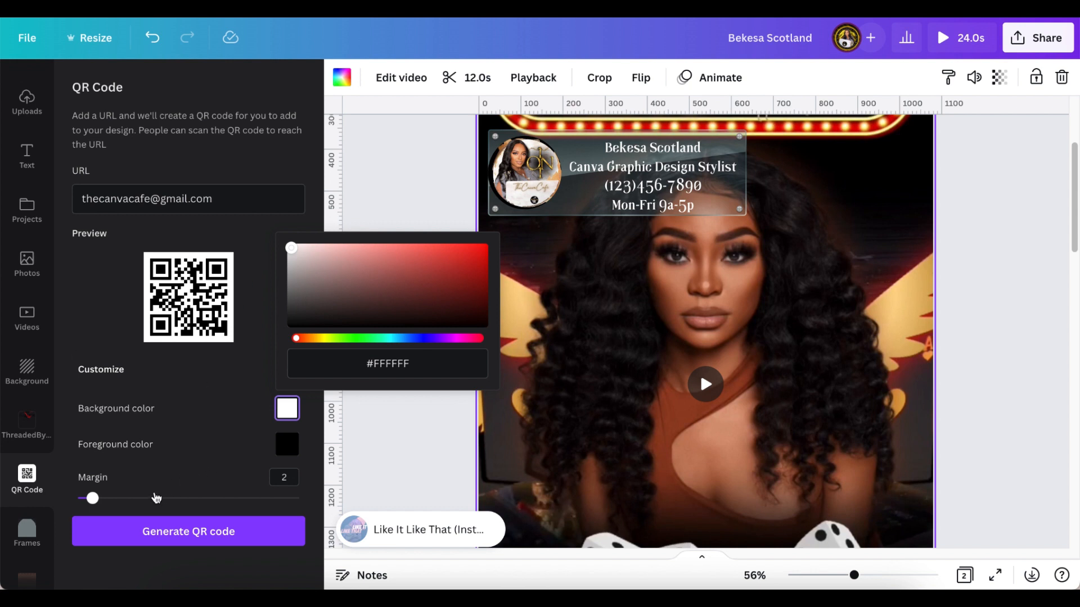
- Set the QR code margin to 2
click(92, 498)
mouse_move(93, 498)
mouse_down()
mouse_move(77, 497)
mouse_move(304, 511)
mouse_move(79, 512)
mouse_move(77, 501)
mouse_move(89, 502)
mouse_up()
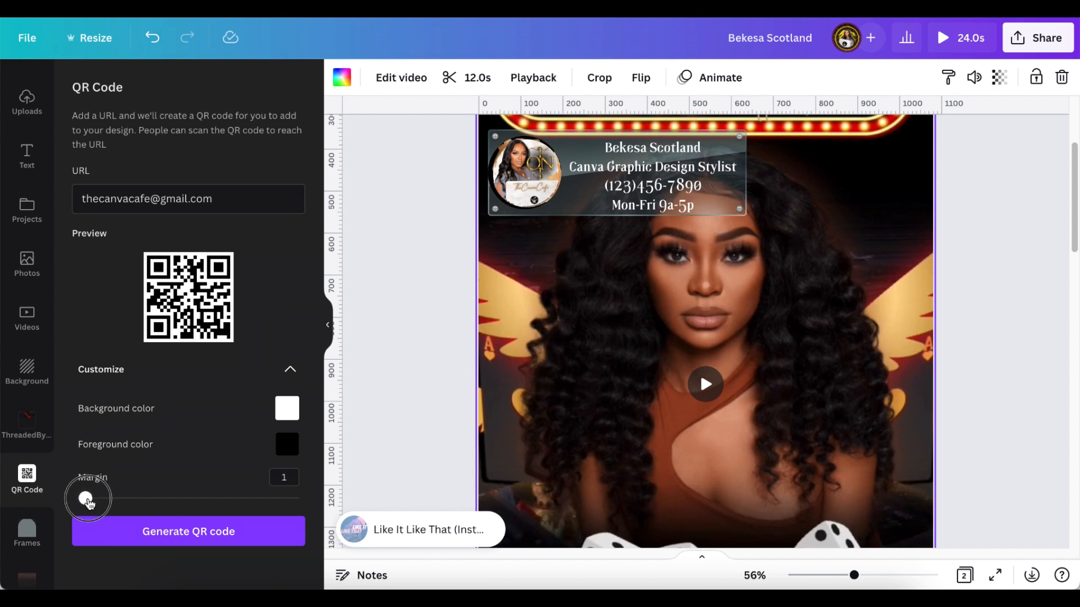
drag(89, 502, 94, 503)
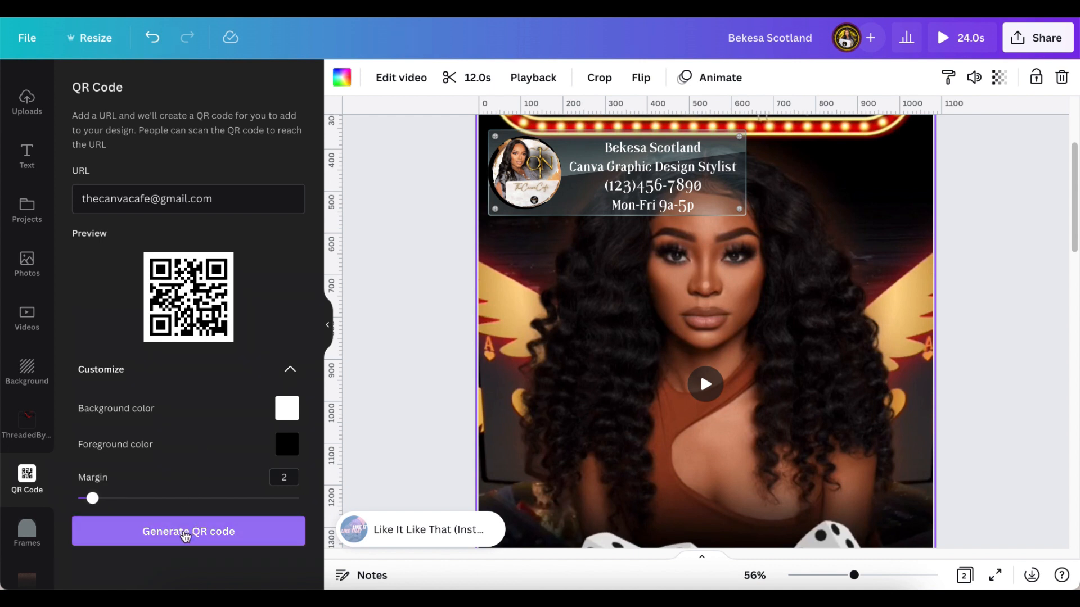
- Generate the black-and-white QR code onto the middle of Page 2, then show the Uploads library
click(186, 535)
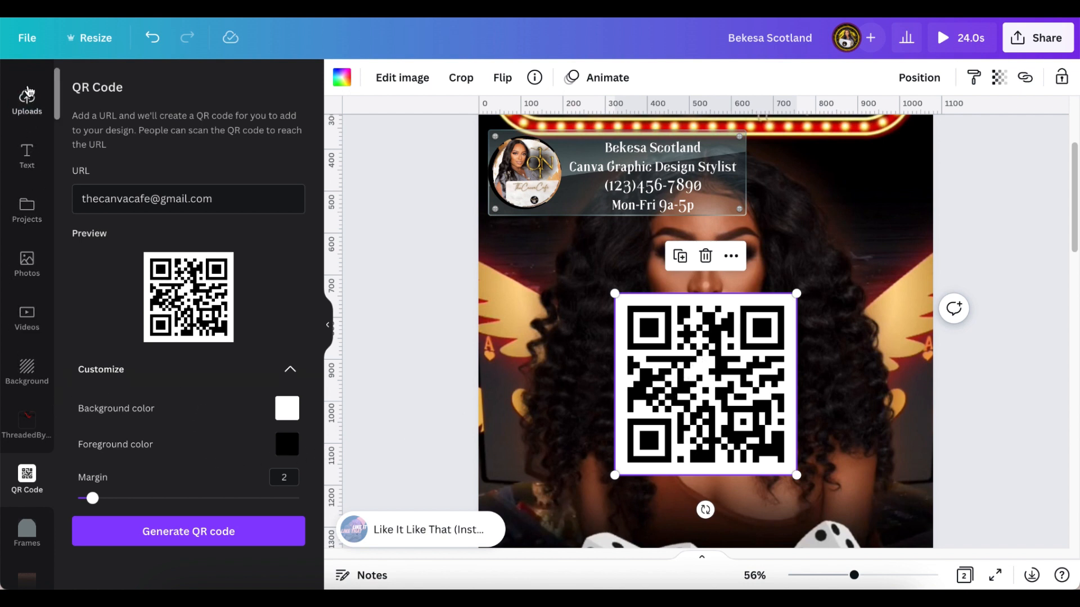
click(27, 106)
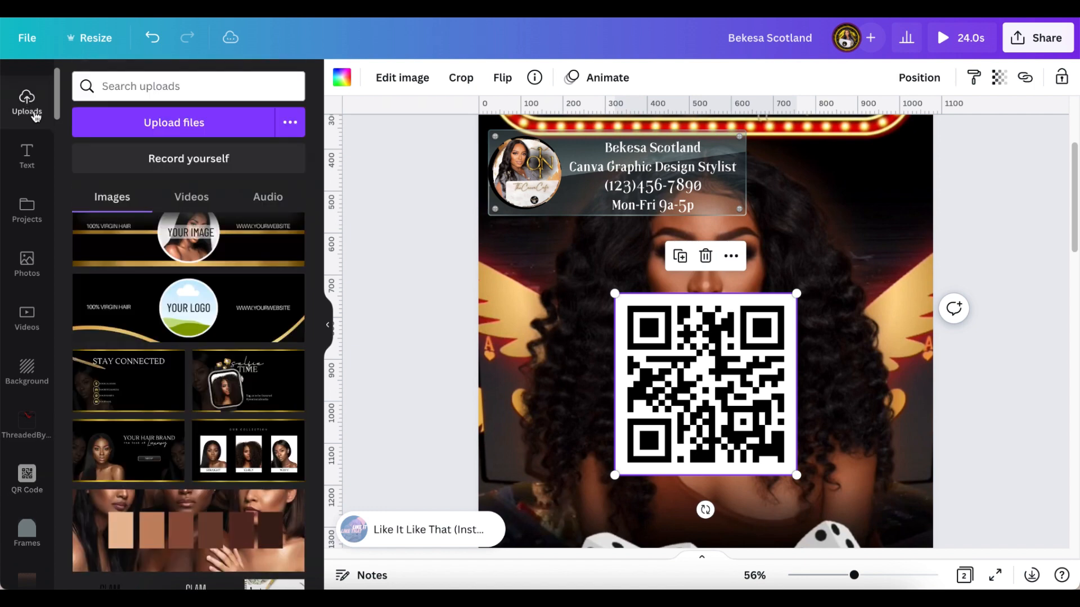
scroll(202, 306, down, 10)
scroll(203, 305, up, 10)
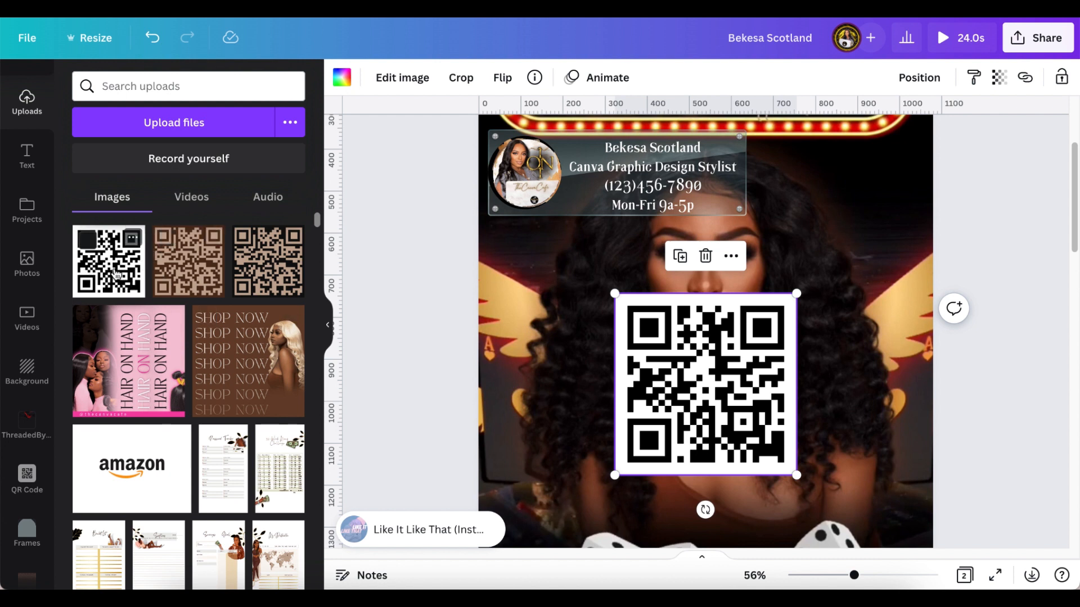
click(133, 241)
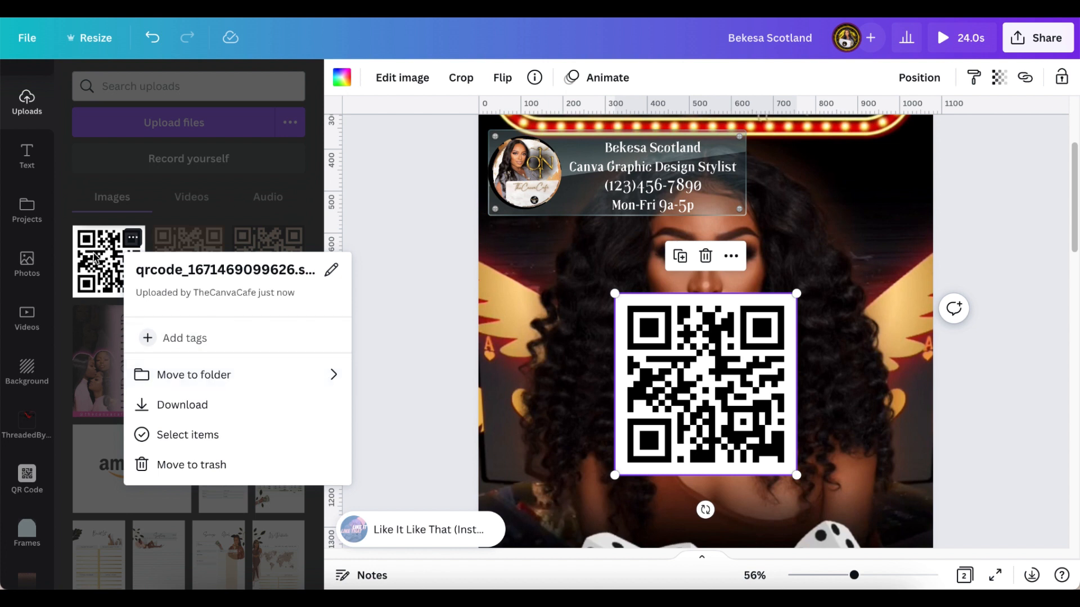
click(363, 309)
click(216, 239)
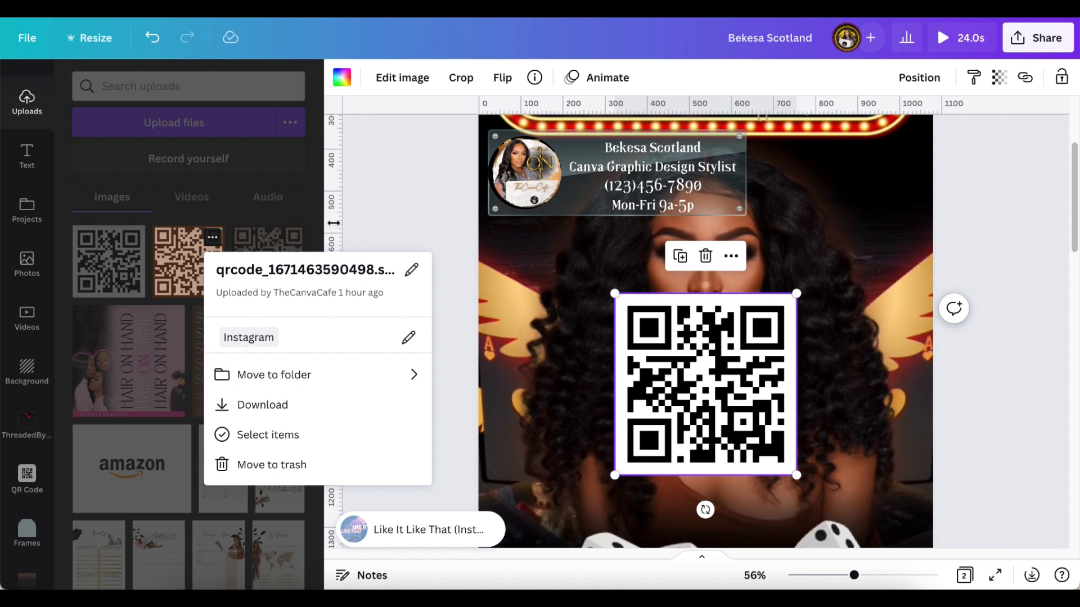
click(357, 215)
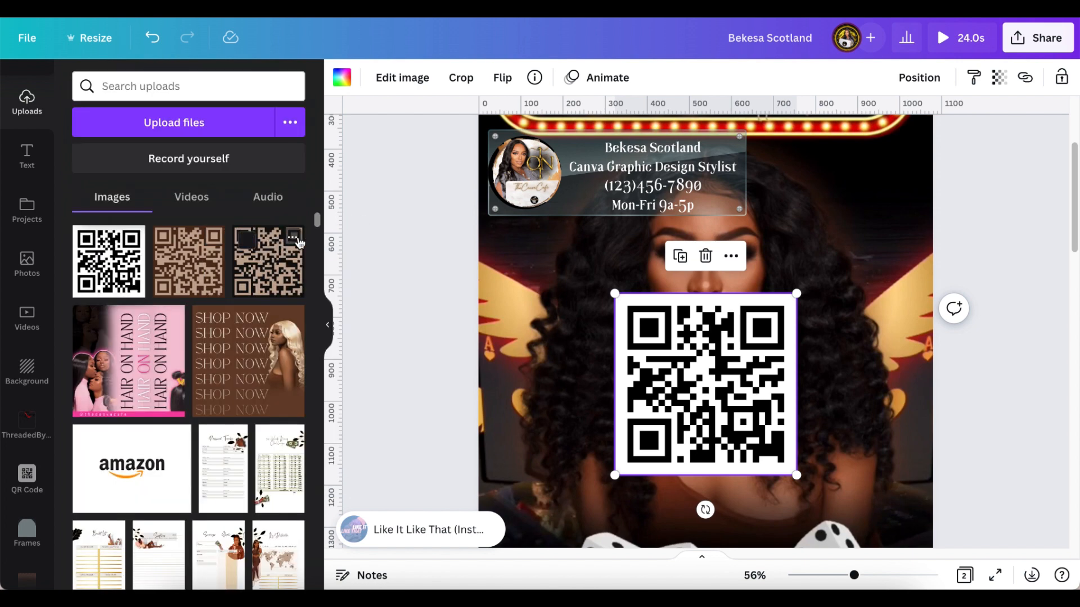
click(293, 237)
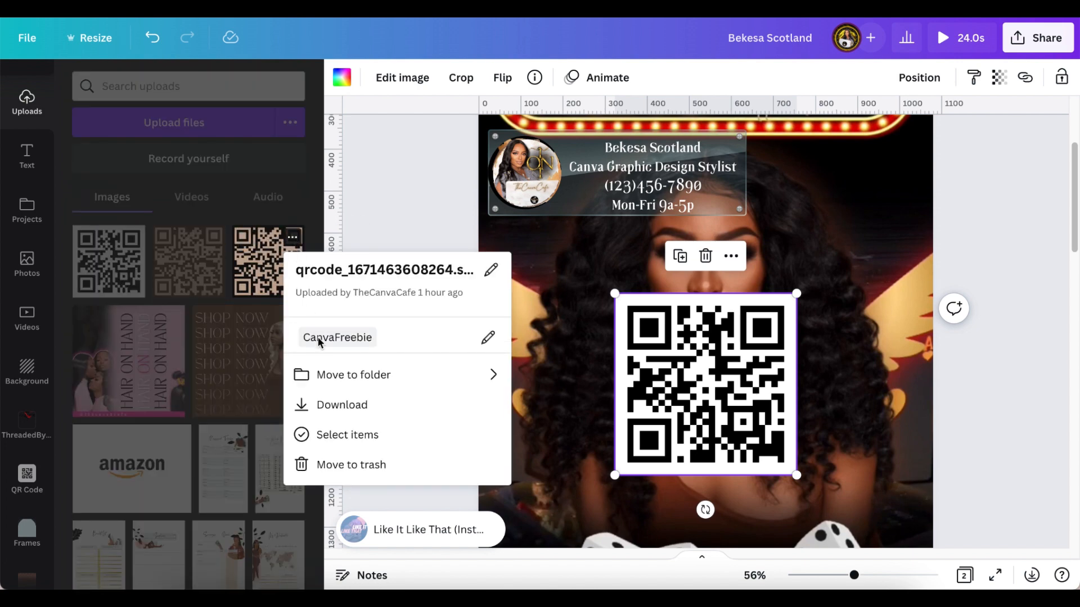
click(386, 218)
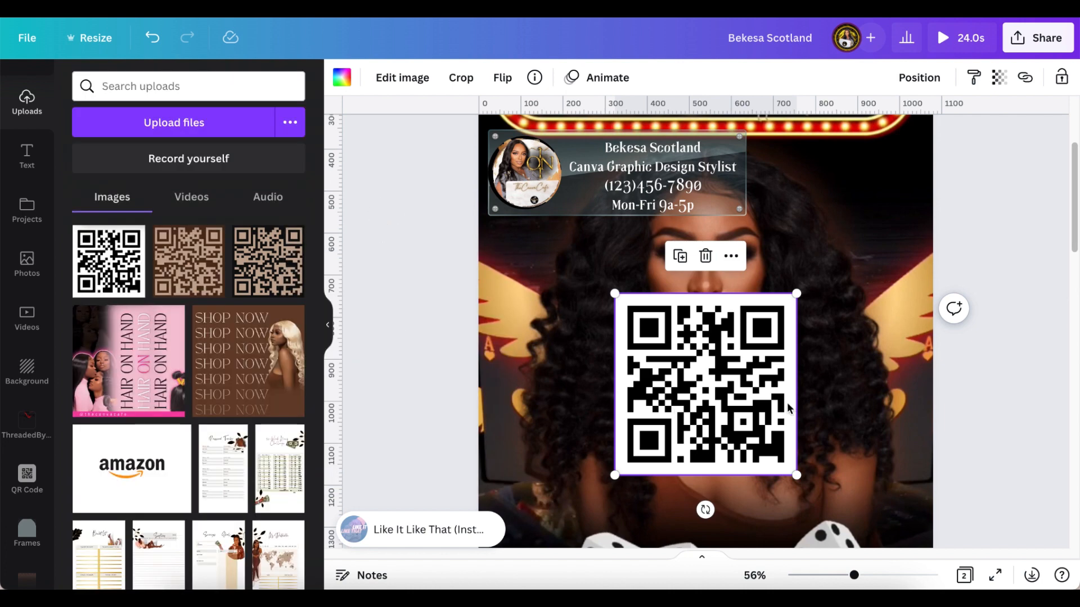
click(731, 257)
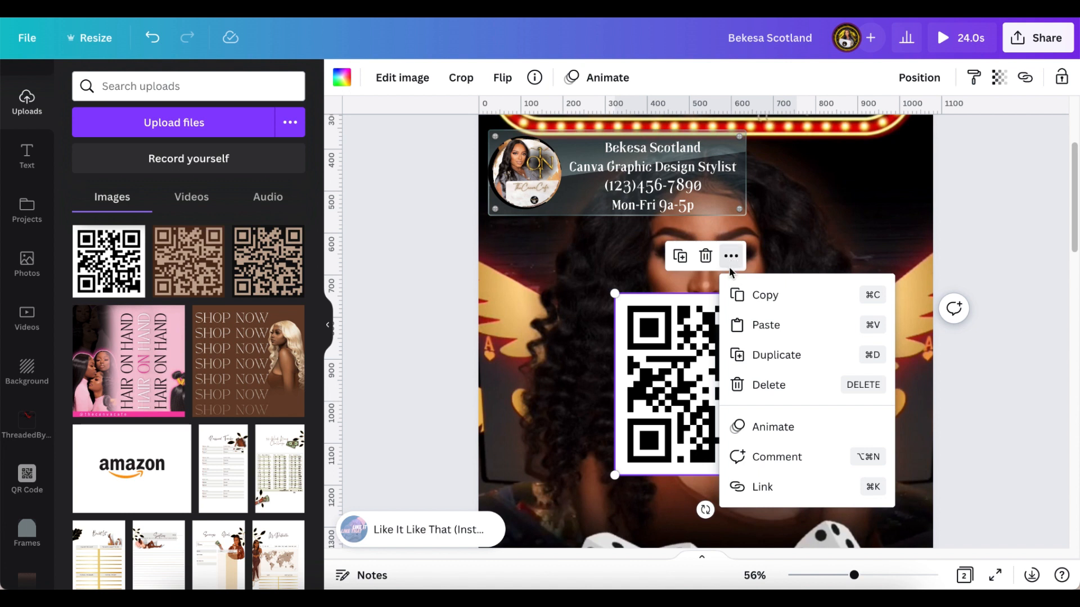
click(447, 349)
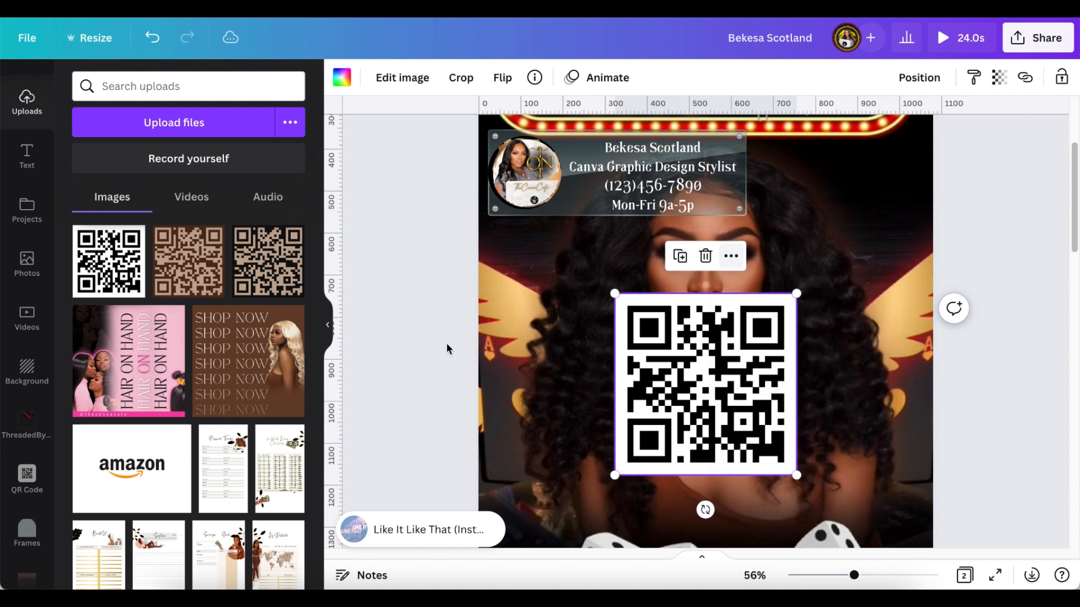
- Shrink the QR code to about half size above the dice and zoom out to see the page
click(447, 345)
click(720, 357)
drag(798, 290, 715, 375)
scroll(782, 393, down, 3)
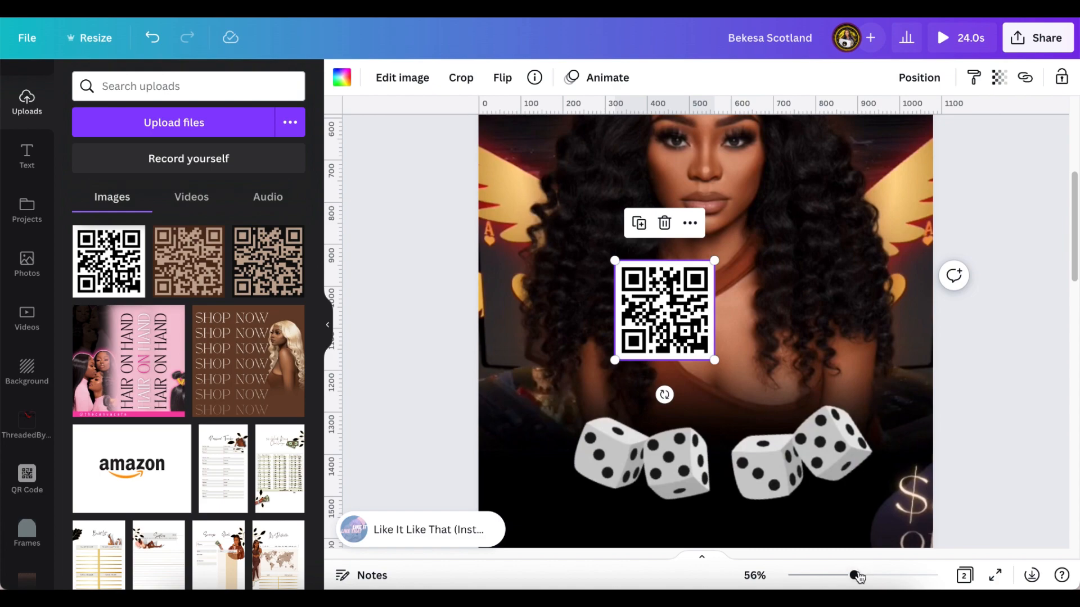
drag(857, 577, 863, 575)
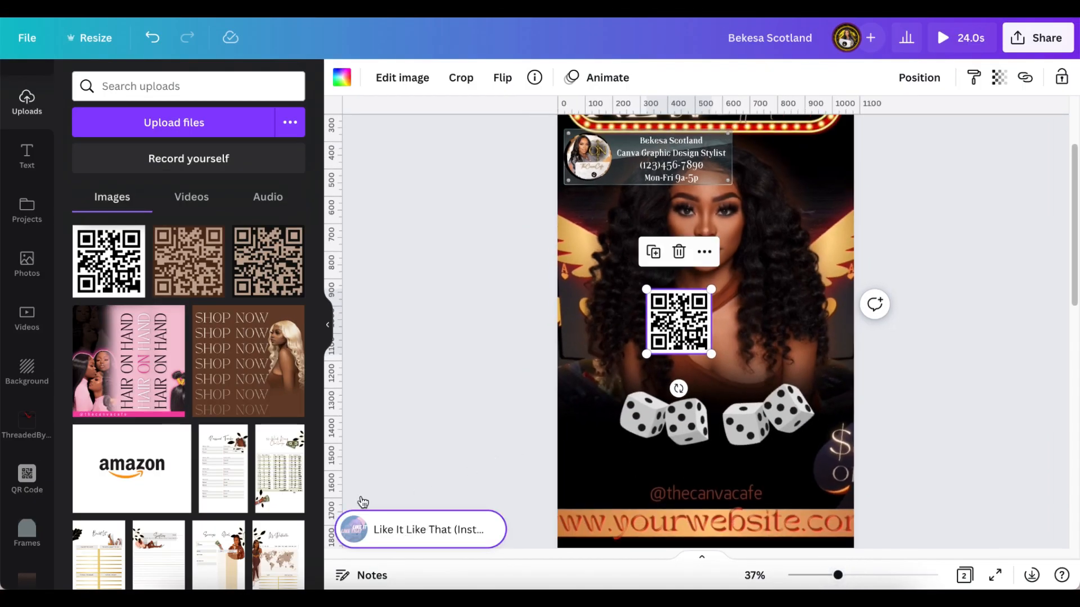
- Expand the Audio section of Elements with See all and browse the recently used and Happy tracks
scroll(31, 428, down, 5)
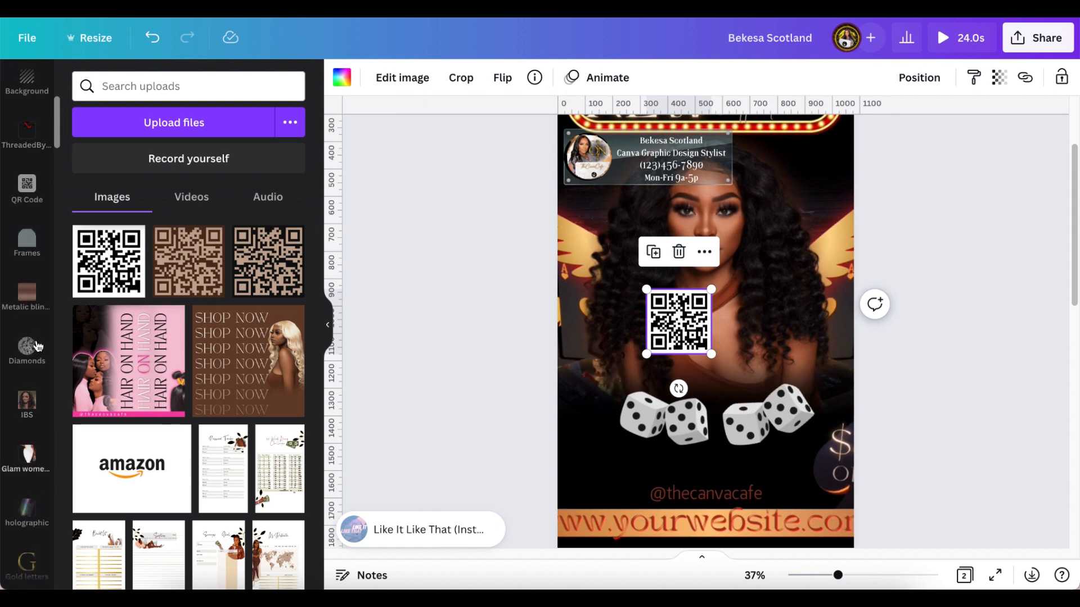
scroll(33, 346, up, 5)
click(27, 138)
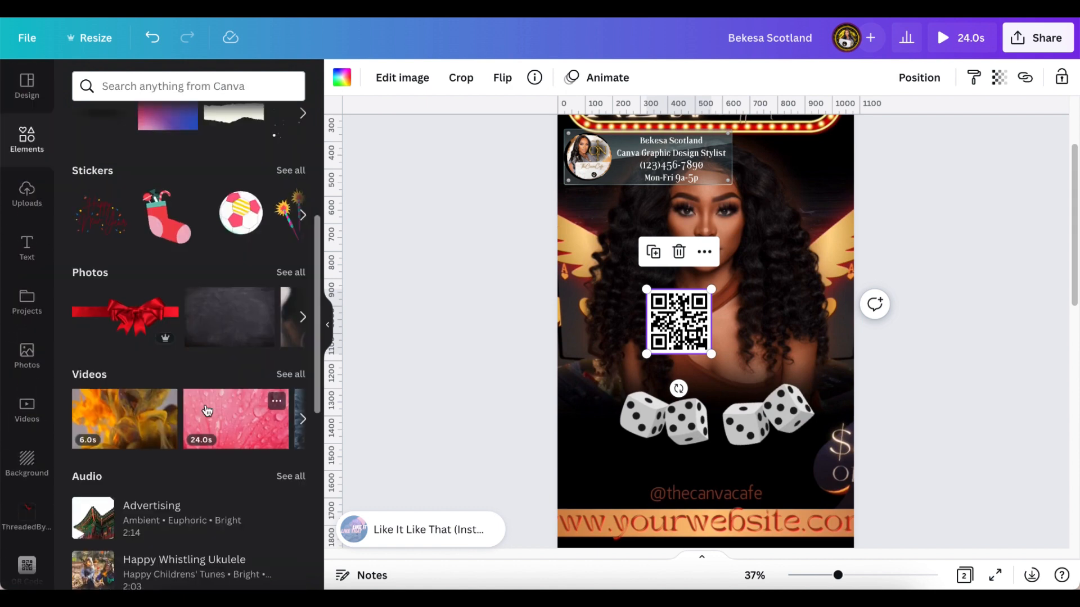
scroll(207, 411, down, 4)
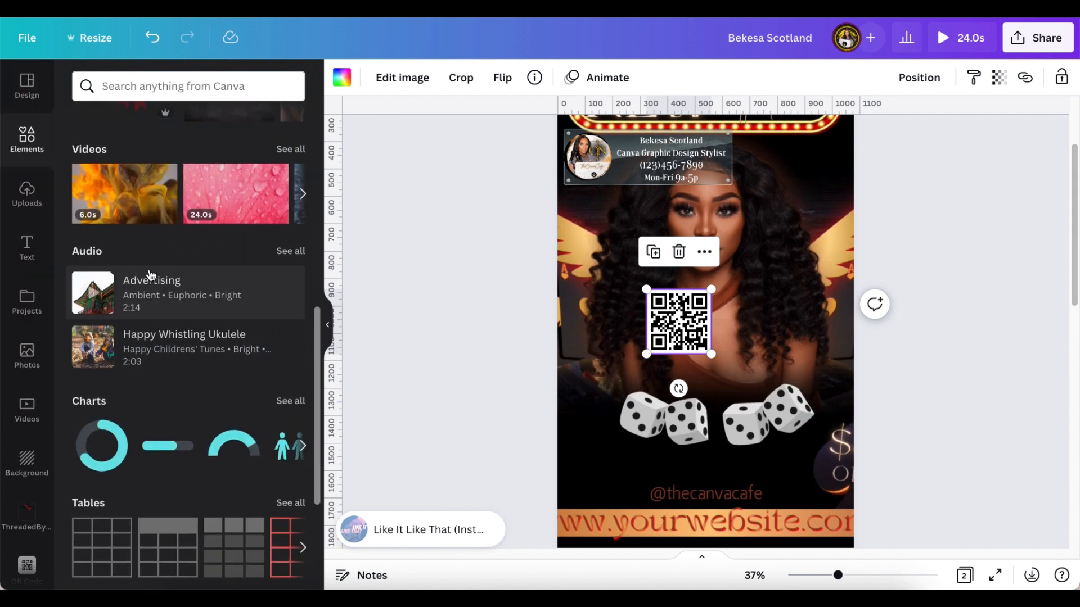
click(296, 255)
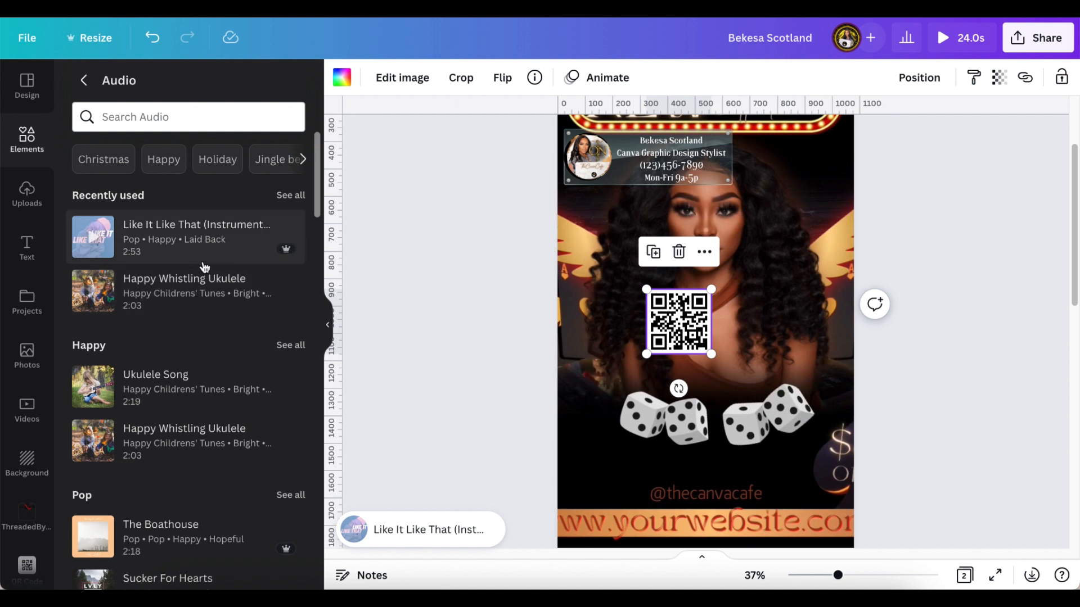
mouse_move(289, 256)
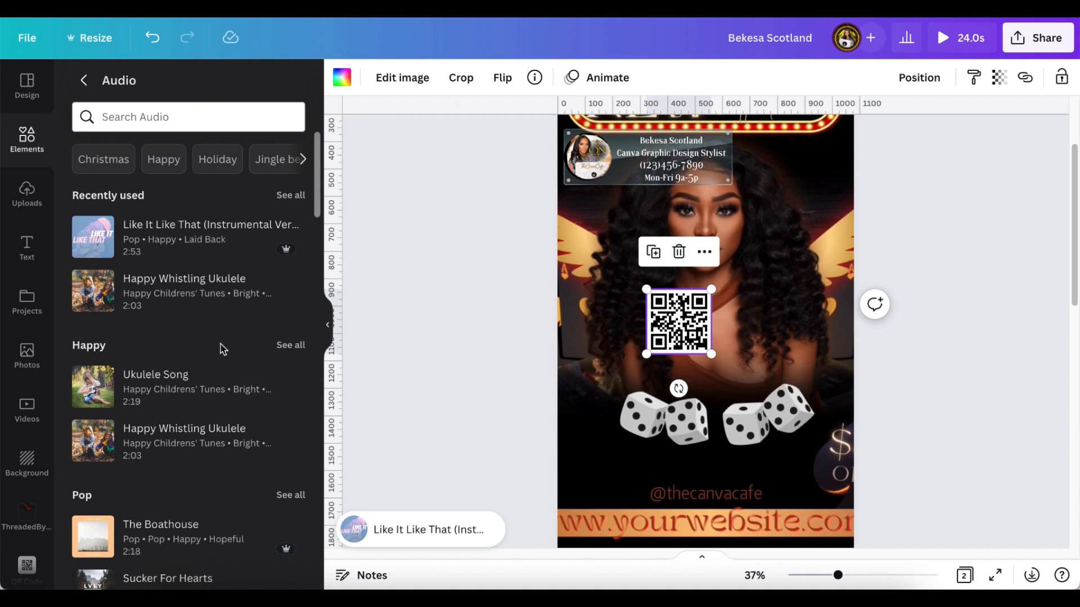
scroll(217, 388, down, 1)
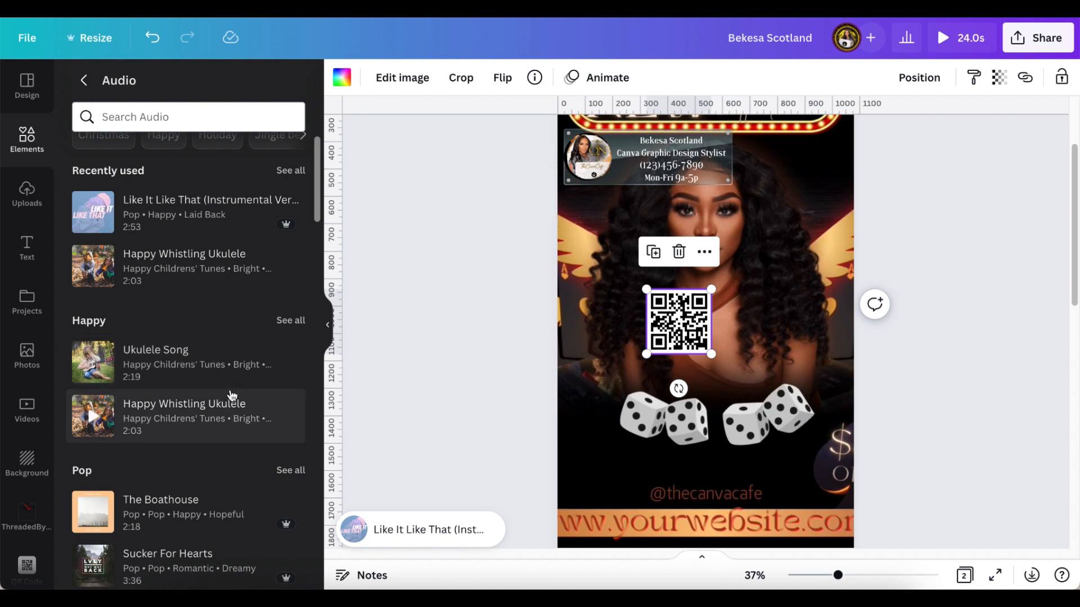
scroll(232, 395, down, 5)
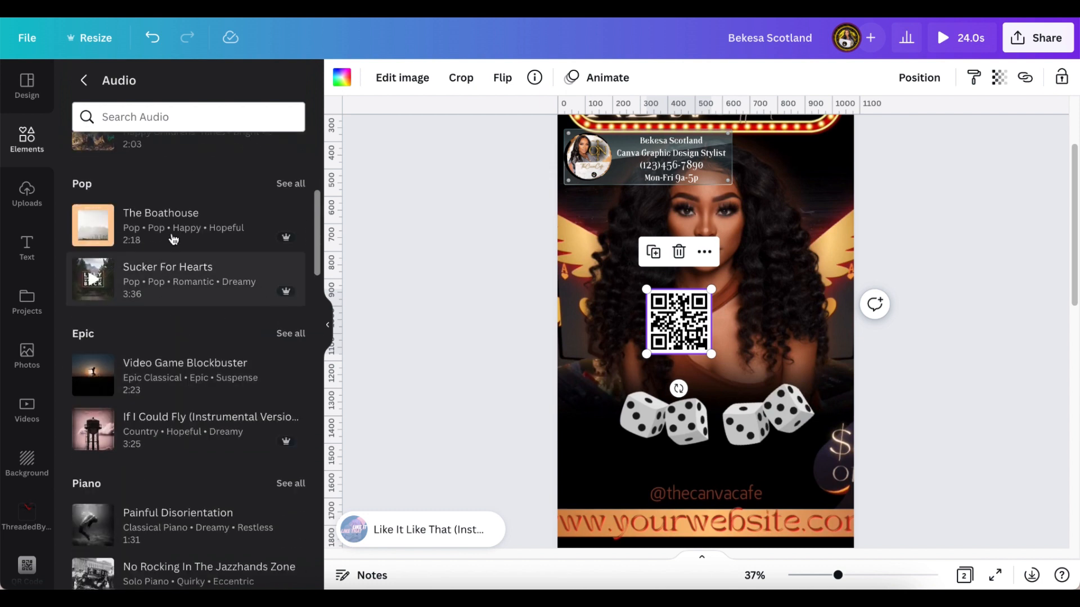
- Make 'Like It Like That (Instrumental Version)' play from the beginning of the track
click(369, 543)
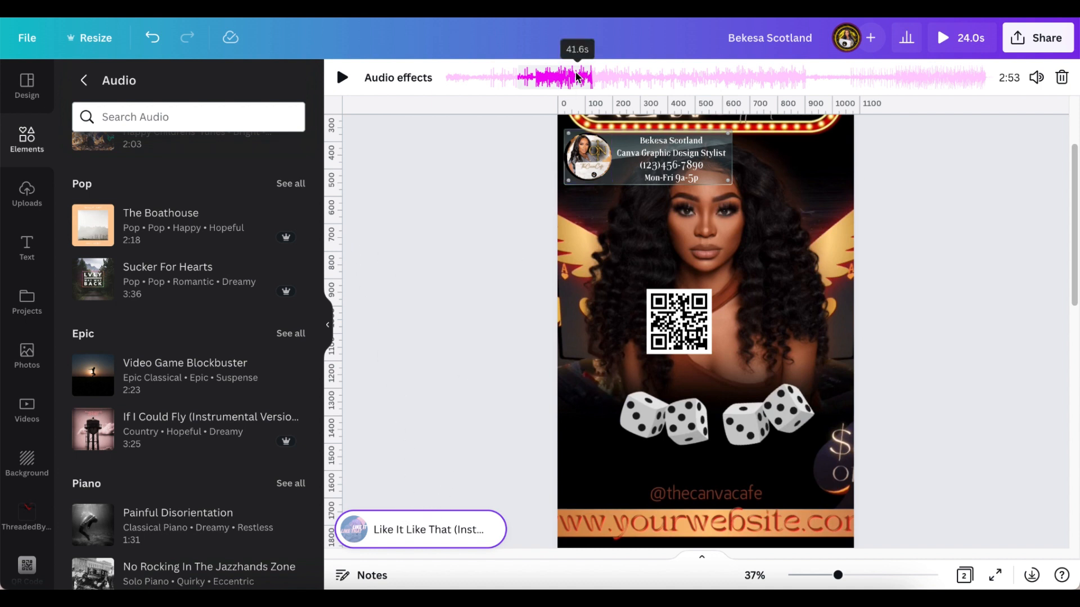
drag(586, 80, 494, 73)
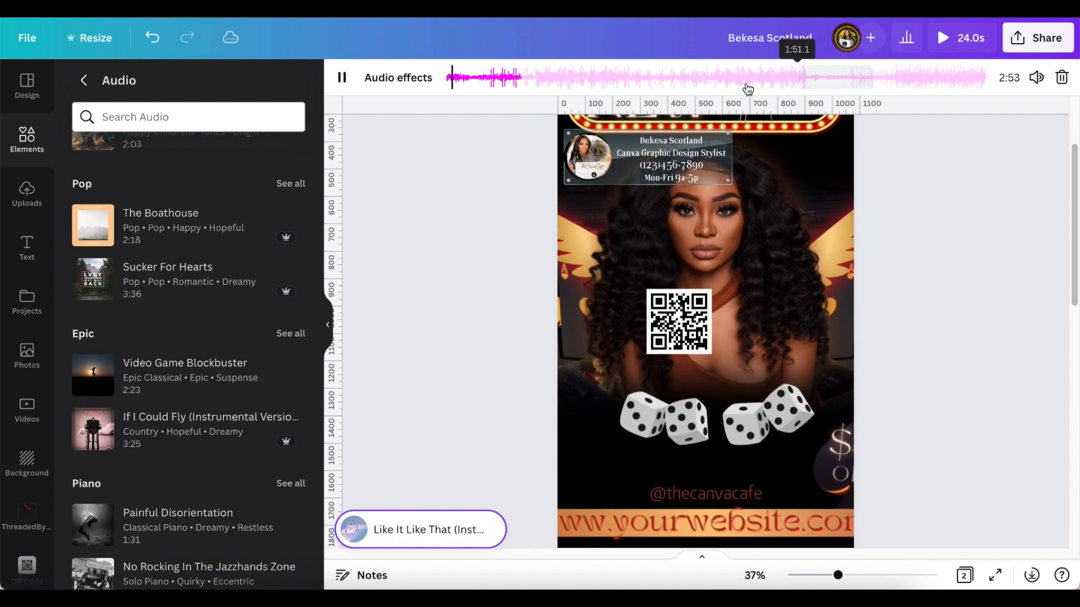
click(415, 82)
click(413, 83)
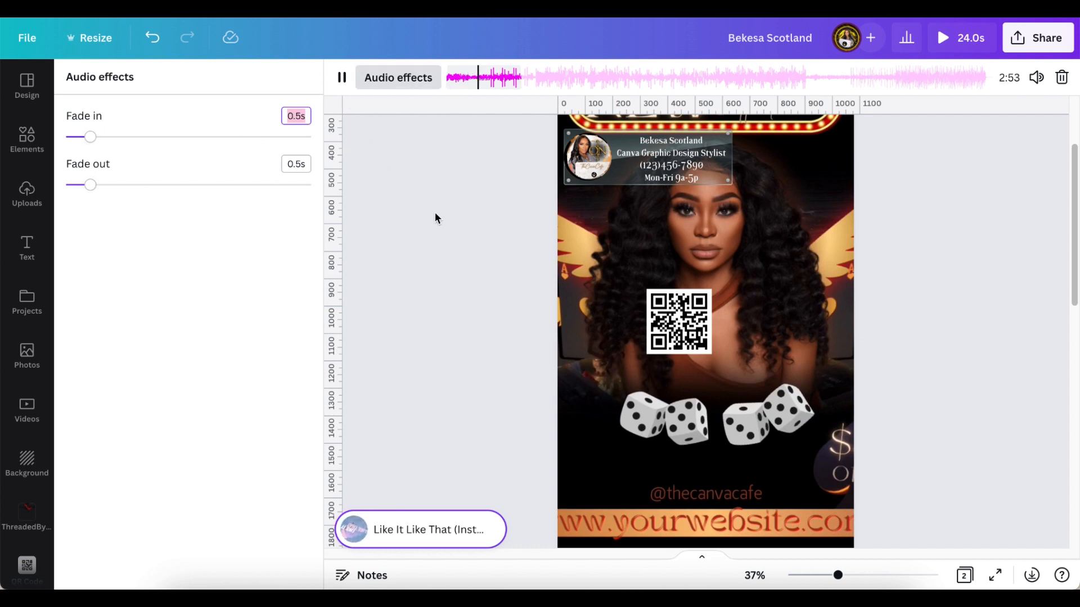
- Preview the 24.0s two-page flyer video full screen, then close the preview
click(423, 260)
click(942, 40)
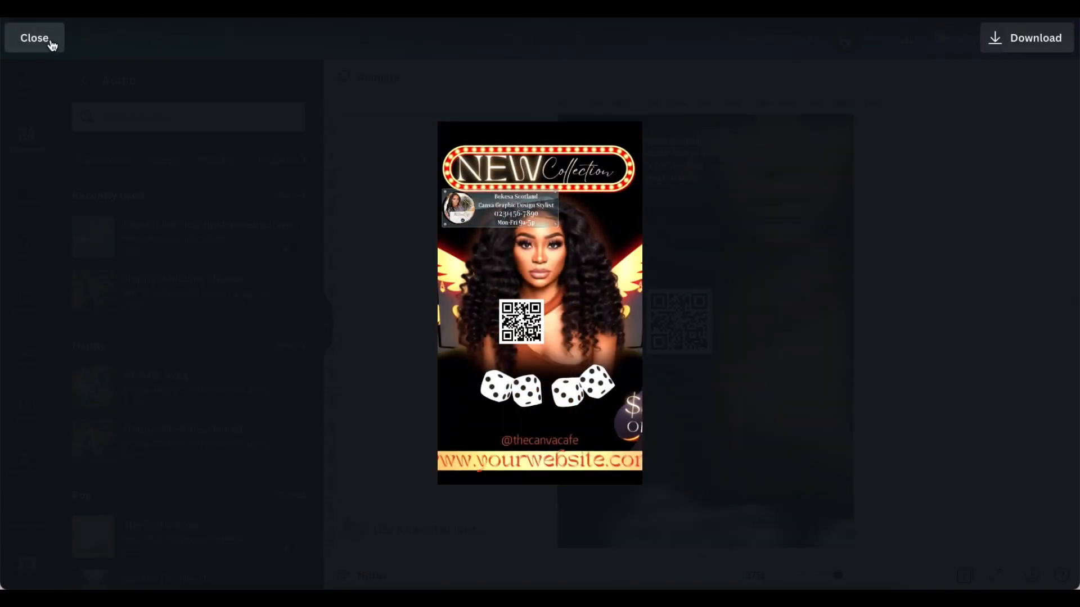
click(35, 37)
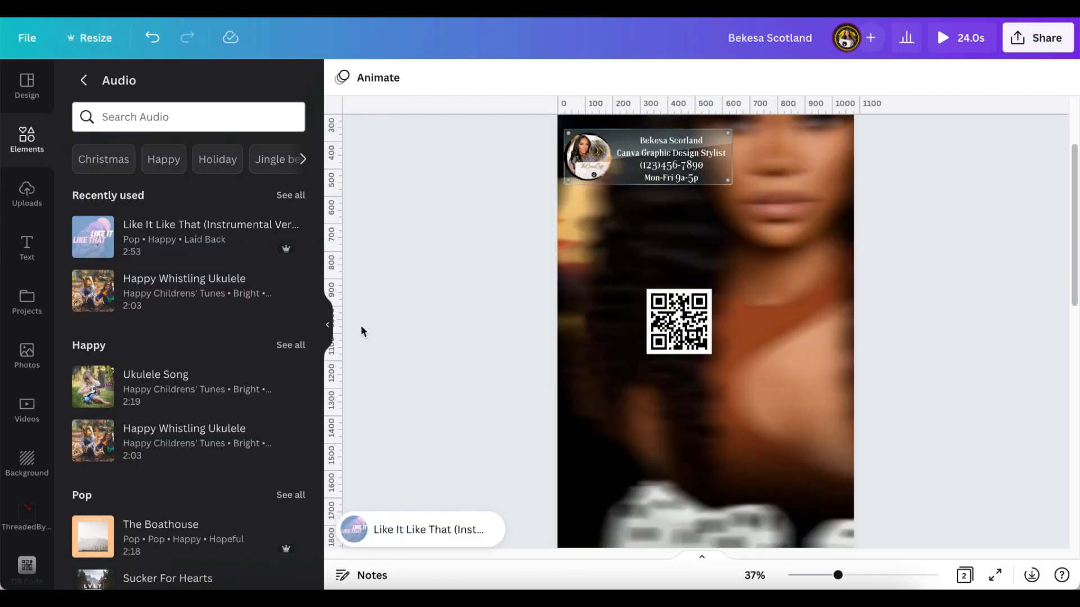
- Widen the canvas and move the QR code further down Page 2
click(331, 325)
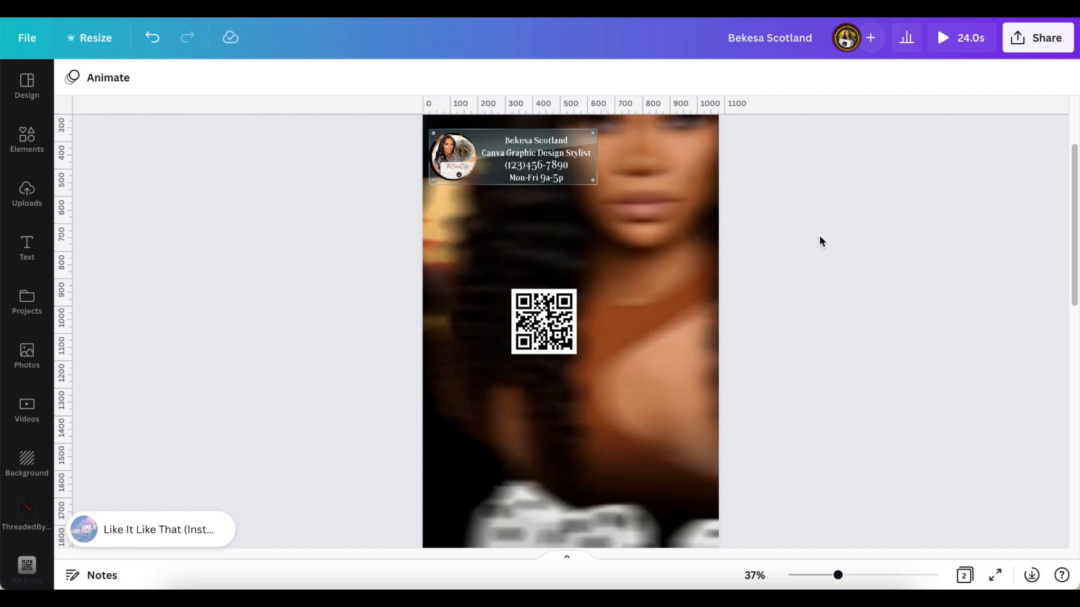
double_click(681, 348)
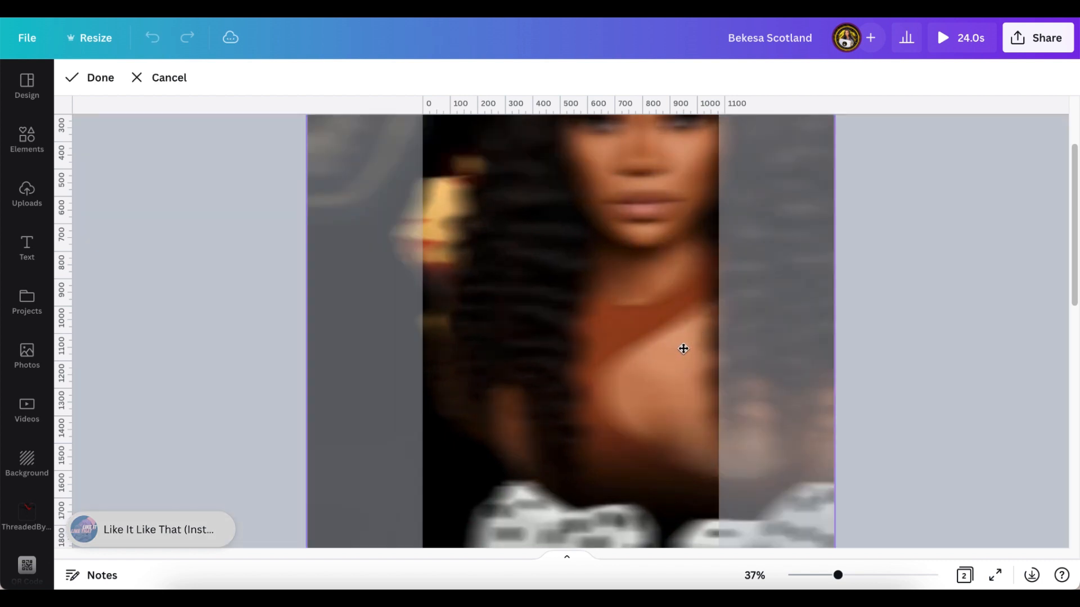
click(163, 77)
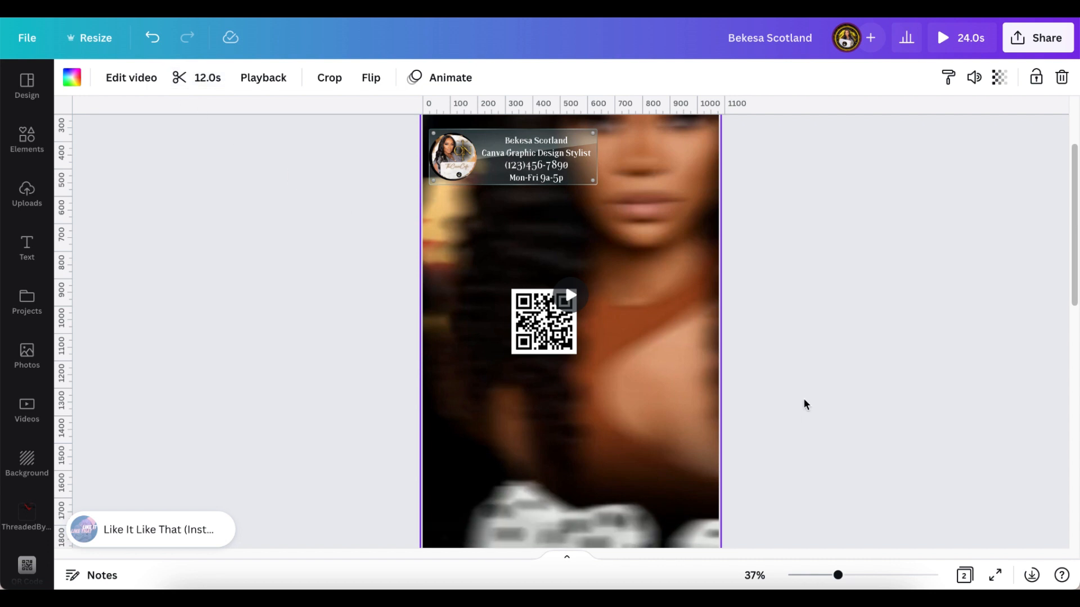
scroll(818, 392, down, 4)
scroll(818, 387, up, 3)
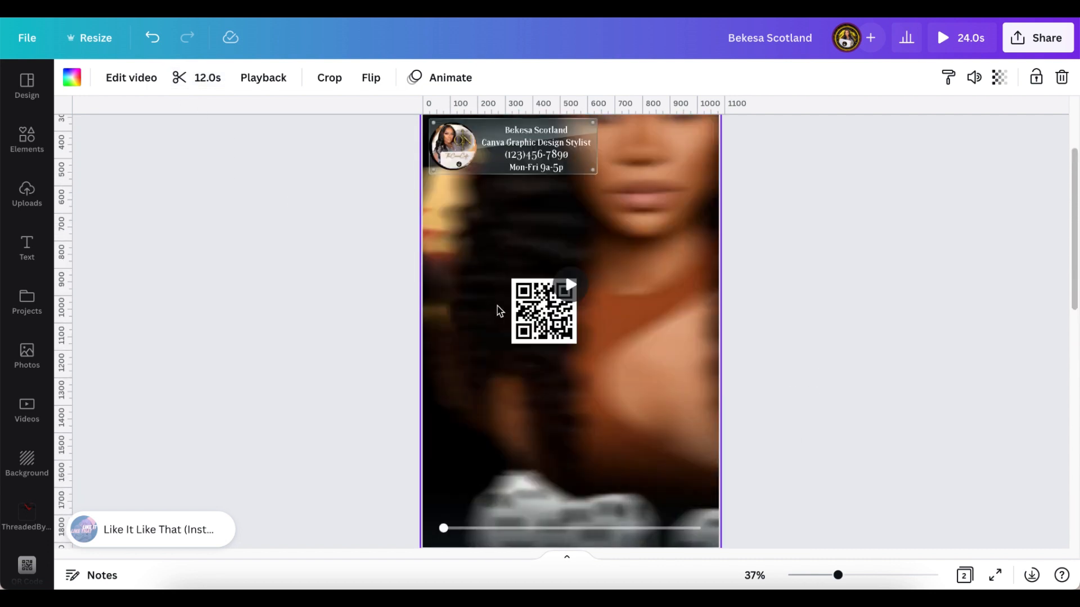
click(531, 318)
drag(531, 318, 497, 469)
- Play, pause and resume the background video preview
click(615, 340)
click(572, 285)
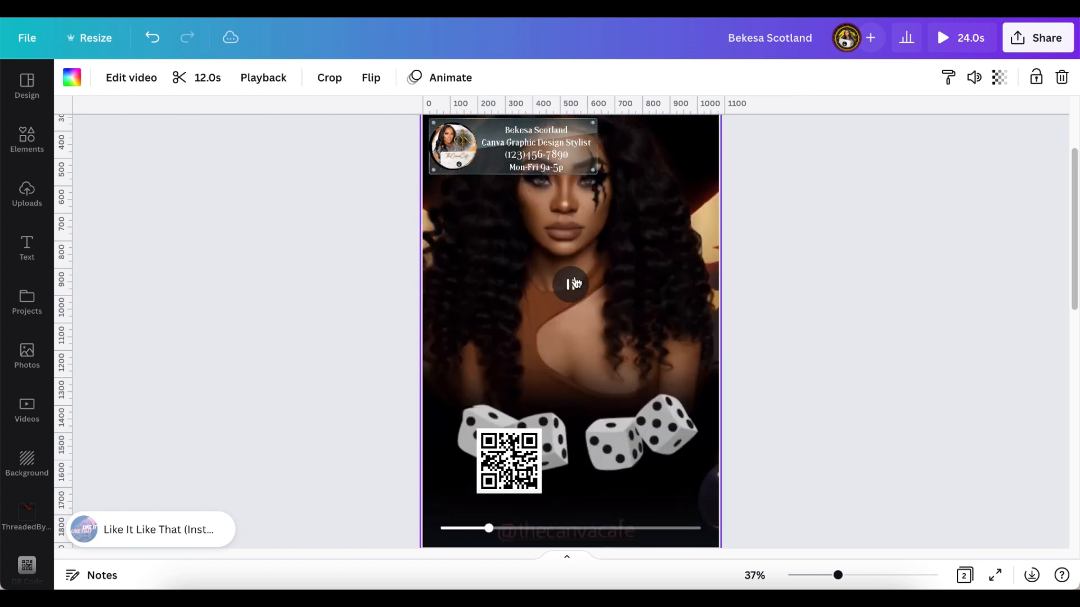
click(574, 291)
click(574, 290)
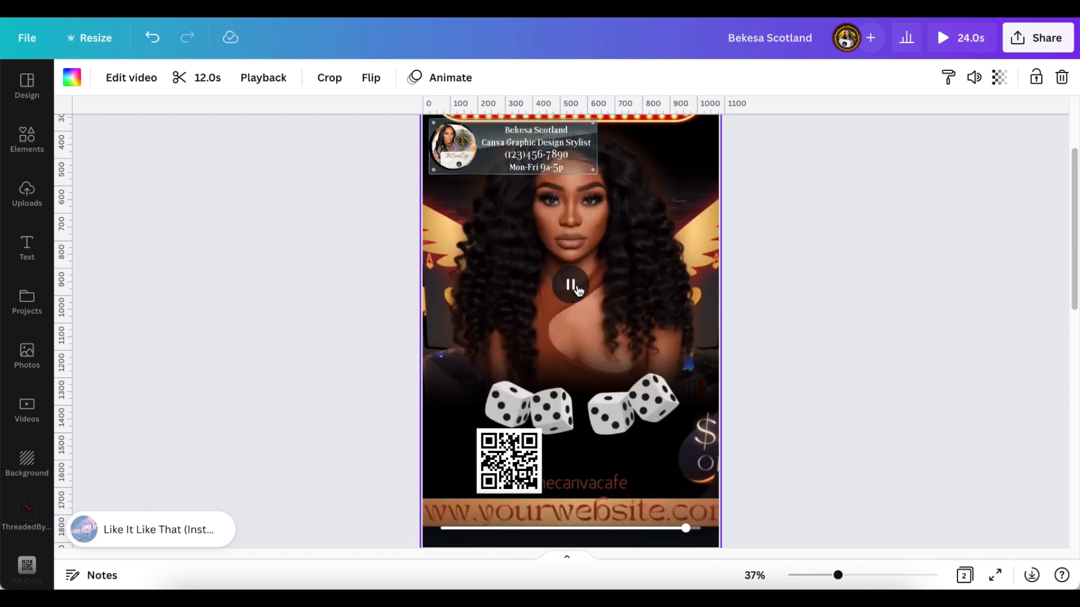
- Place the QR code over the lower-left dice and enlarge it slightly
scroll(564, 271, down, 1)
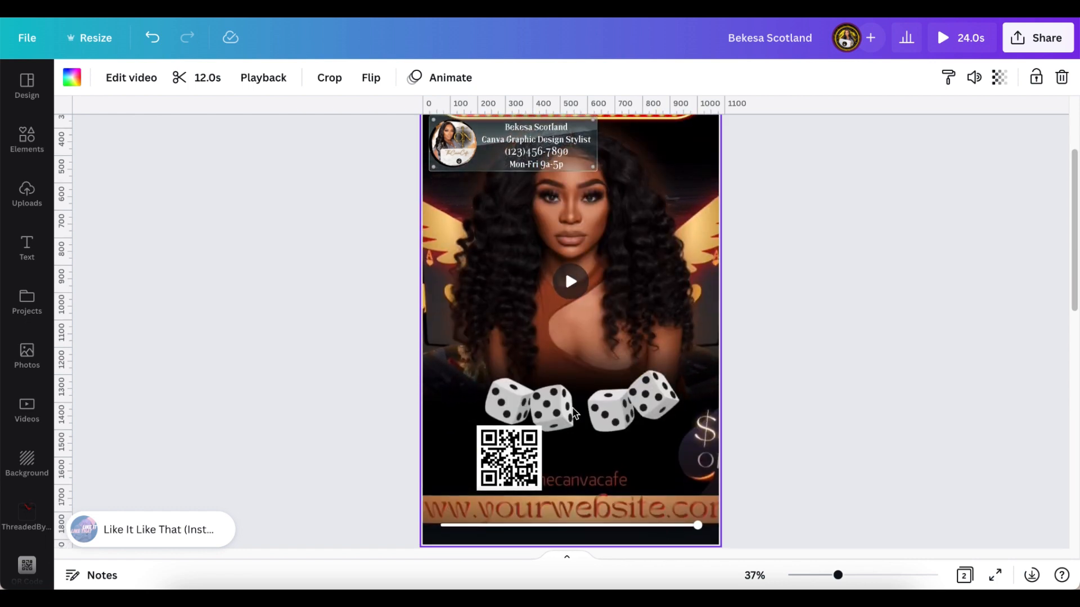
click(523, 454)
drag(524, 455, 502, 396)
drag(516, 441, 532, 452)
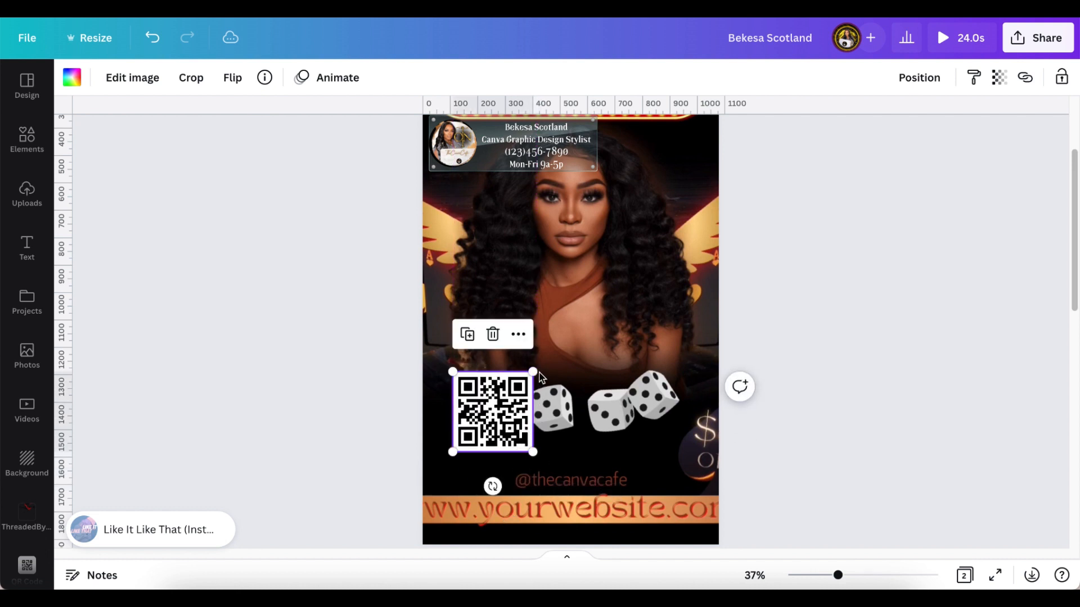
- Enlarge the QR code a little more and nudge it down and left
drag(534, 371, 549, 355)
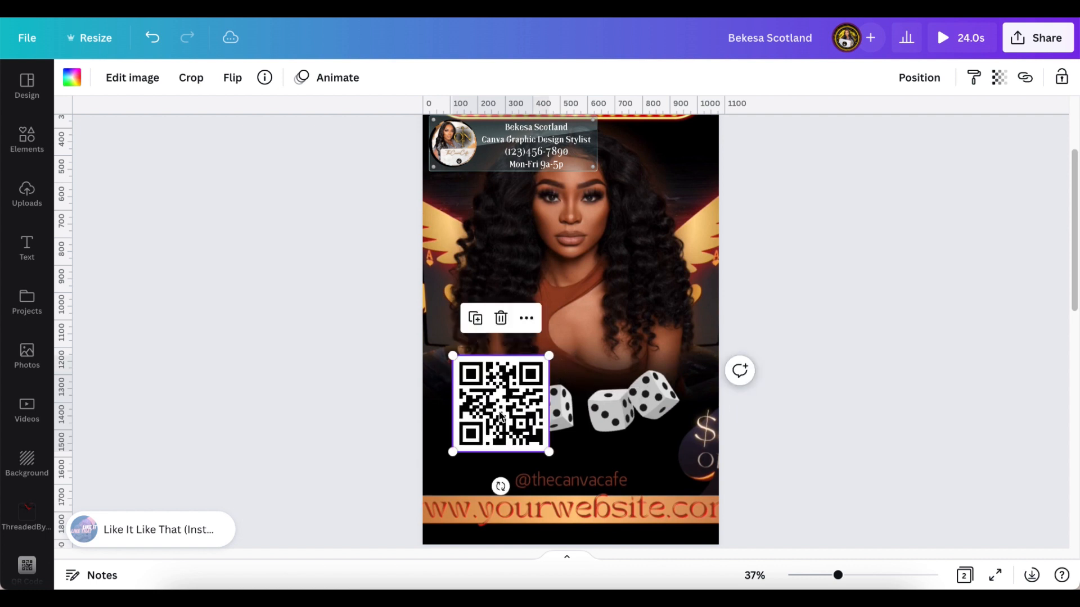
drag(511, 396, 498, 428)
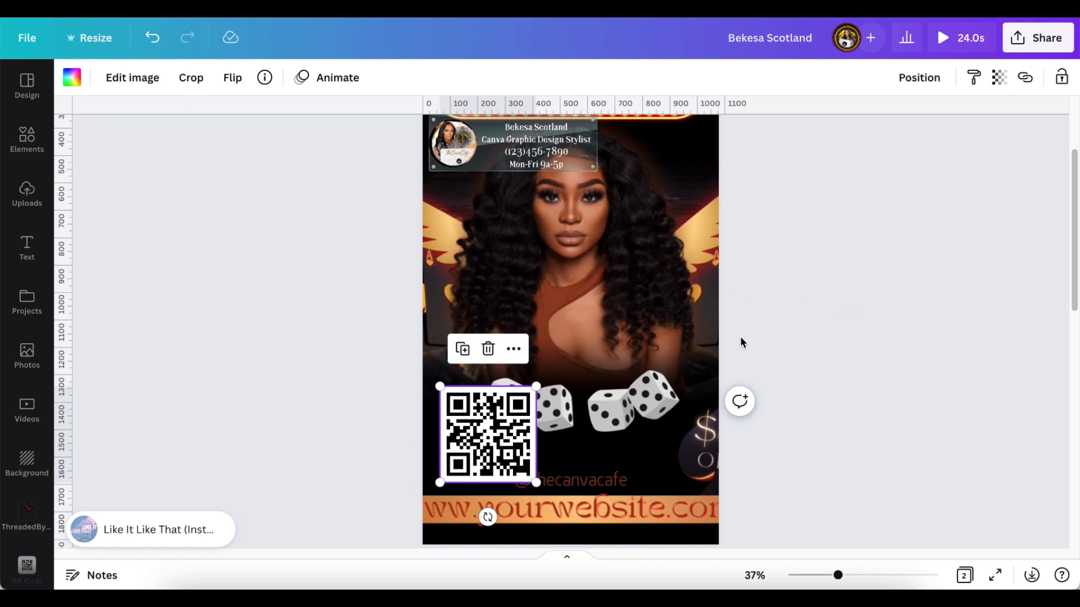
scroll(736, 303, up, 2)
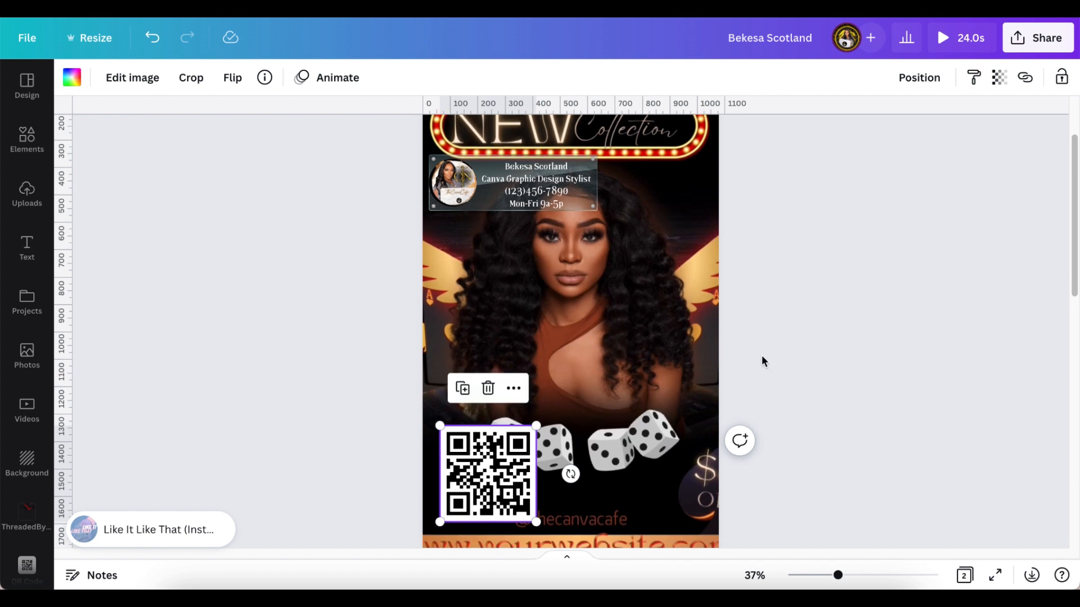
scroll(761, 356, up, 4)
scroll(762, 355, down, 4)
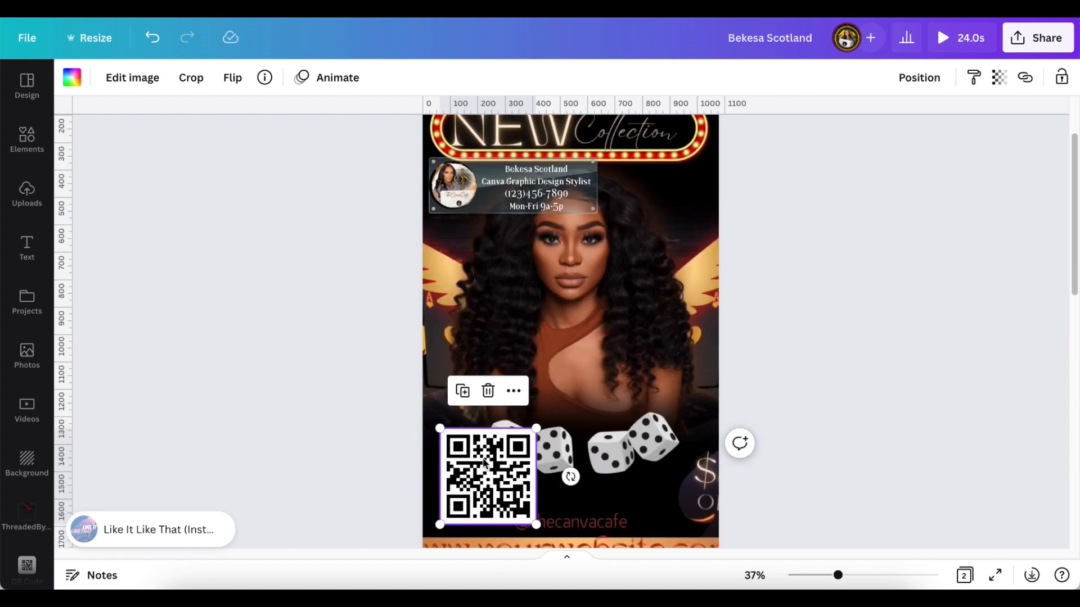
- Duplicate the QR code and place the copy at the lower right beside the original
click(465, 398)
drag(502, 482, 655, 482)
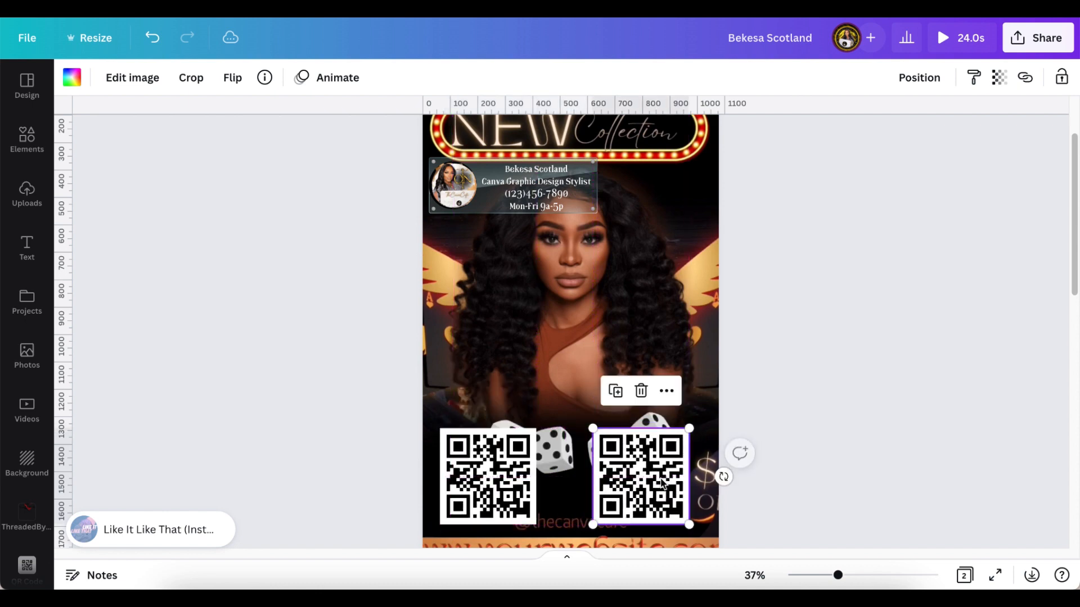
click(34, 139)
click(85, 80)
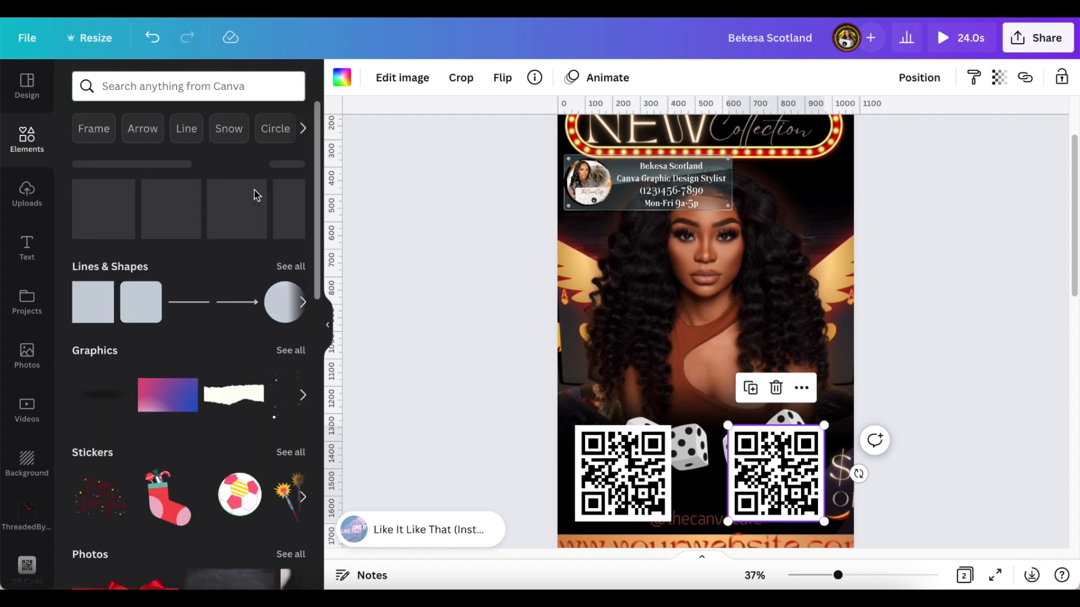
- Add the Gold Square Border from Recently used elements to Page 2
click(285, 167)
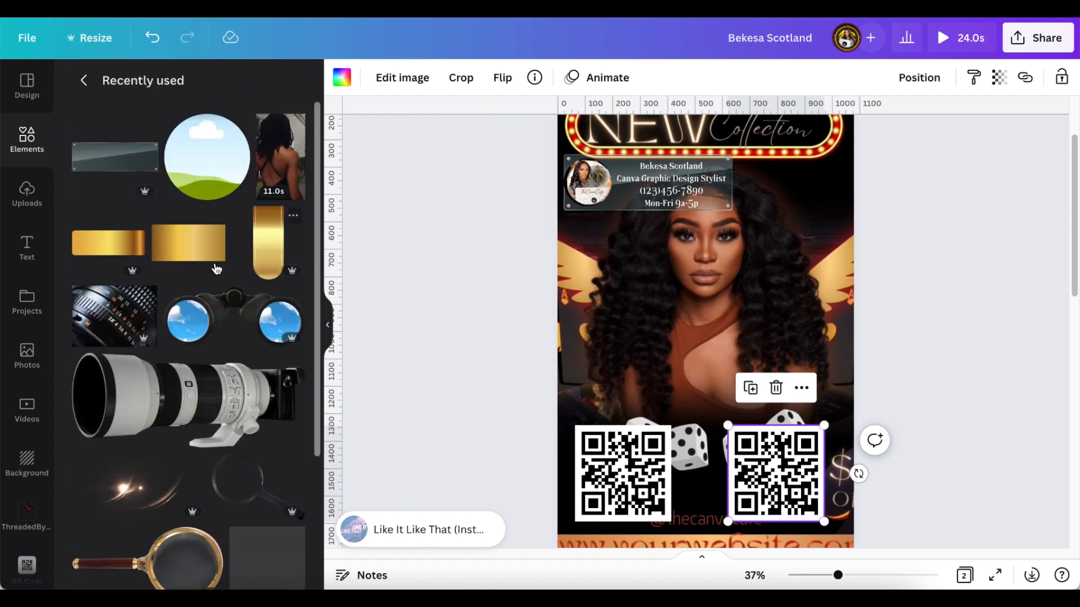
scroll(179, 423, down, 4)
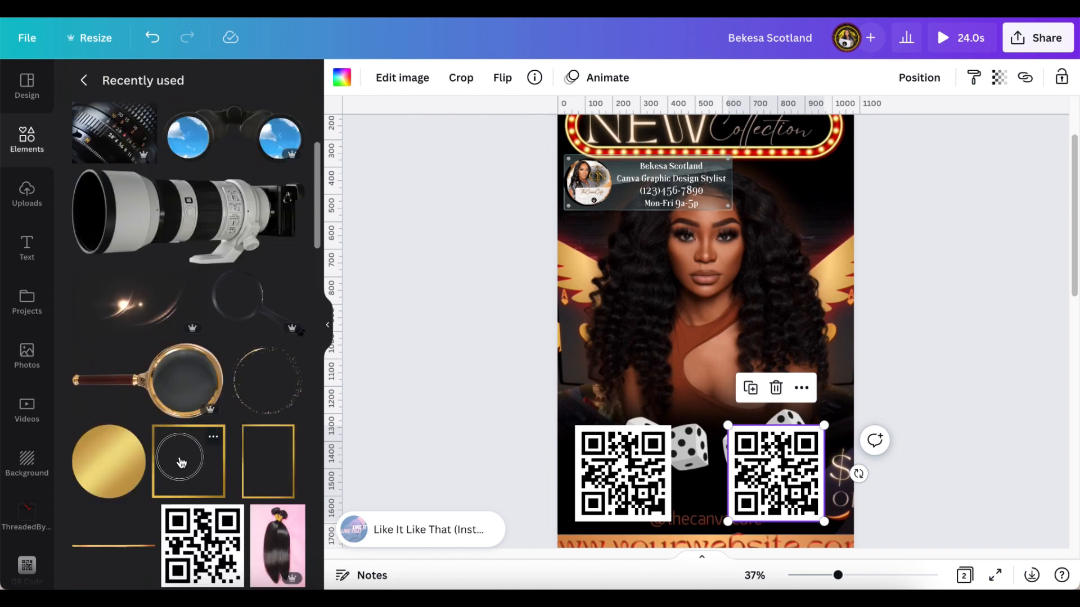
click(193, 458)
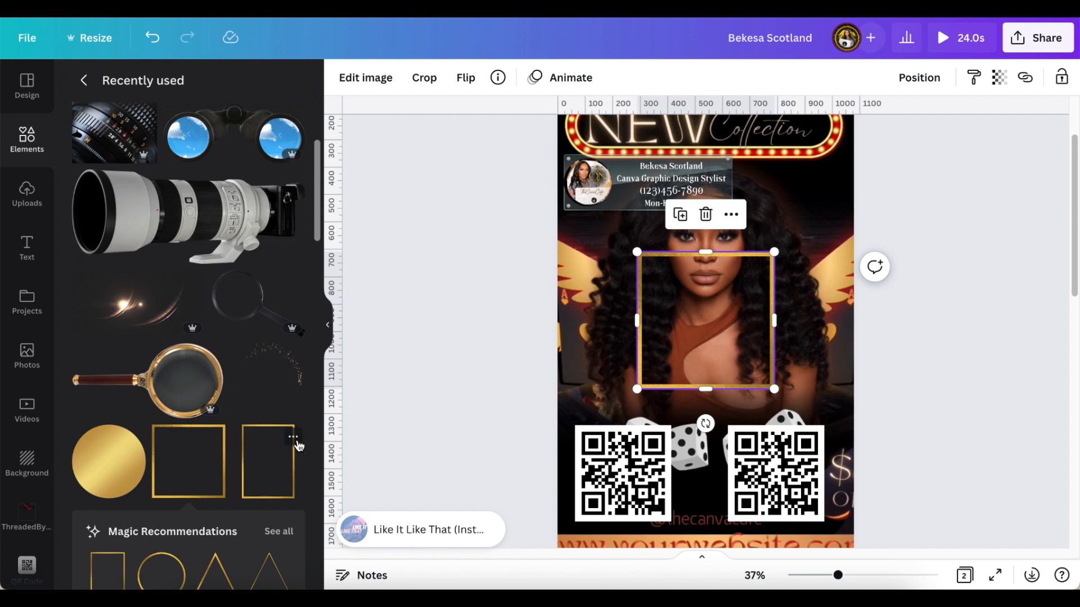
scroll(209, 471, up, 1)
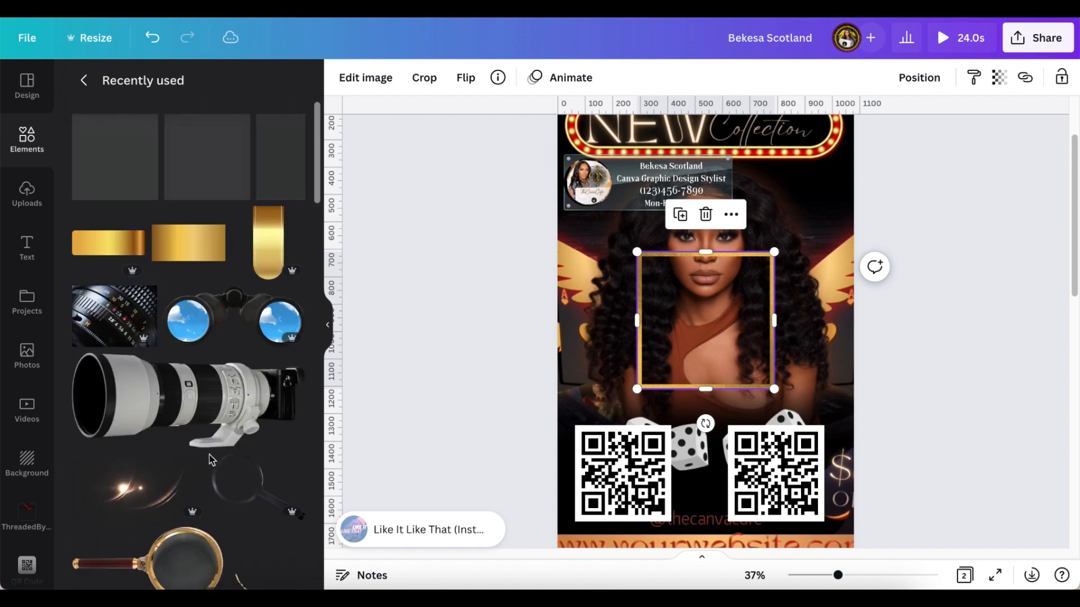
scroll(211, 458, down, 4)
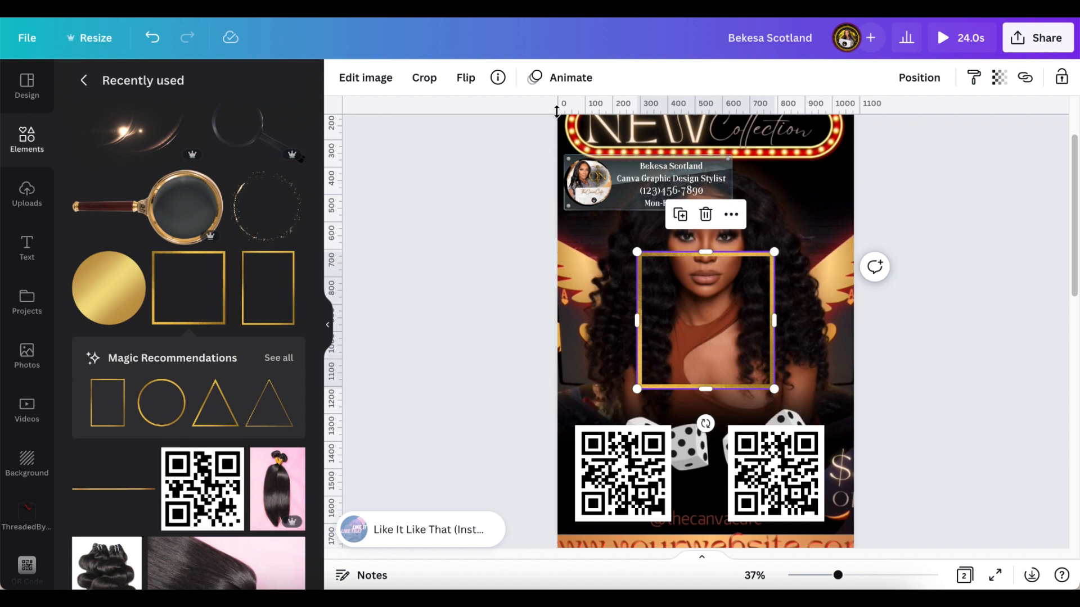
click(498, 77)
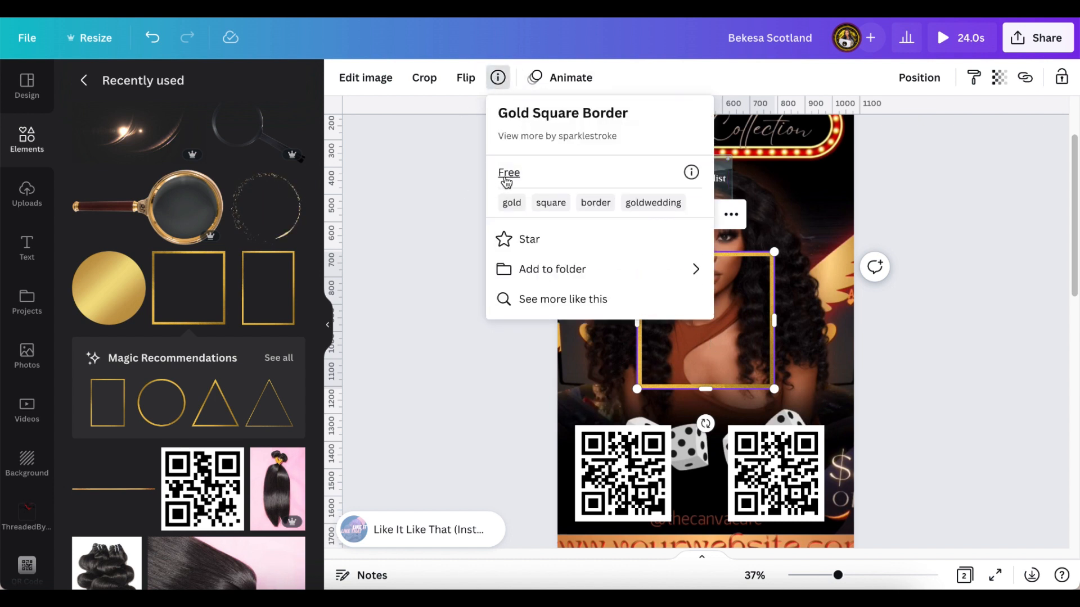
click(448, 199)
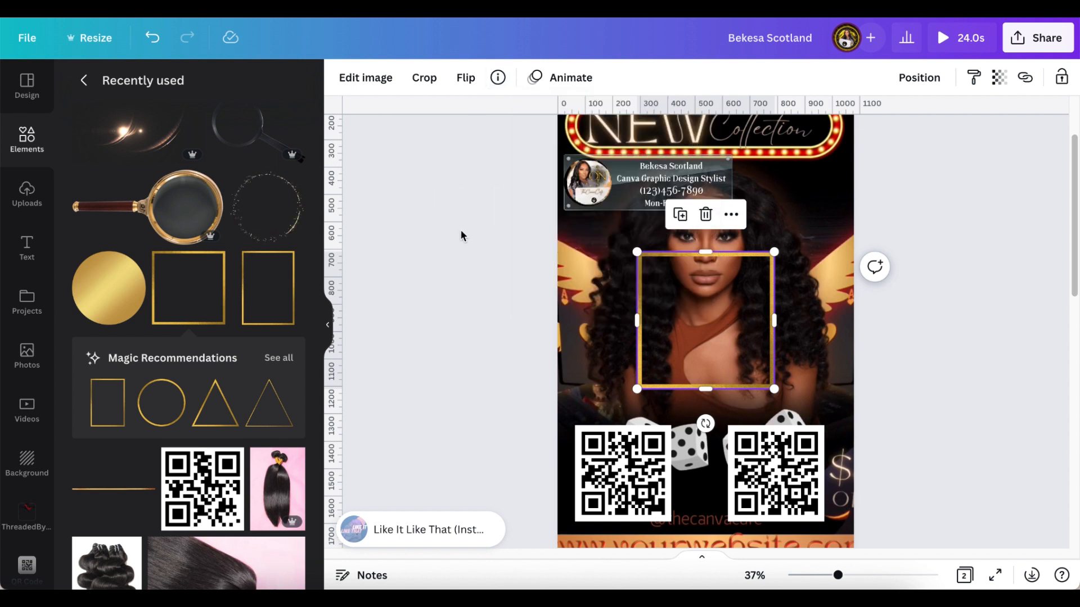
- Move and resize the gold border so it frames the QR code
drag(701, 307, 628, 460)
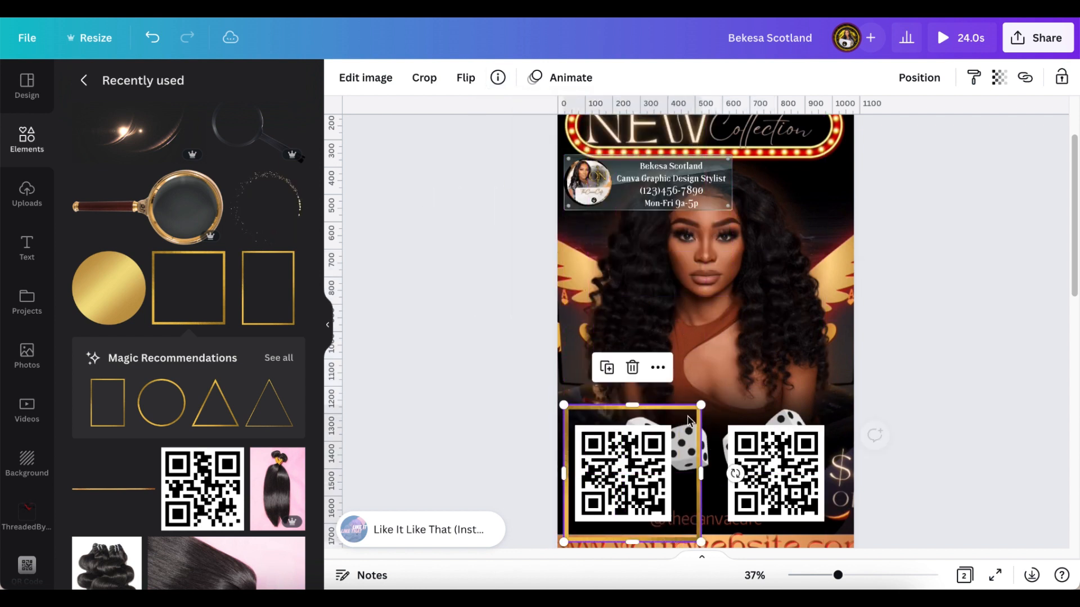
drag(700, 407, 677, 419)
drag(668, 433, 671, 435)
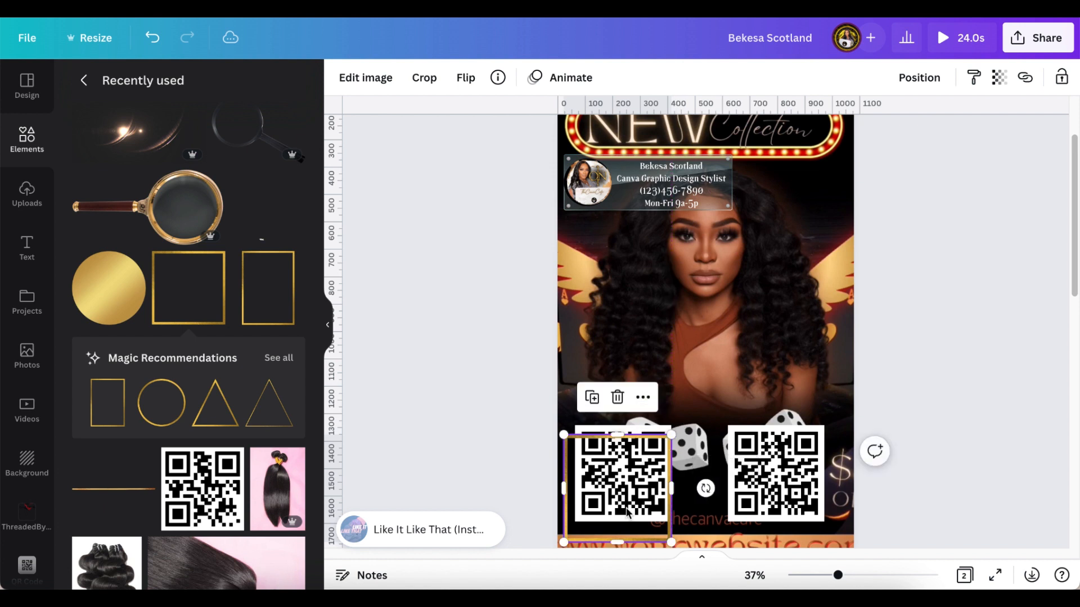
drag(628, 496, 783, 461)
click(919, 385)
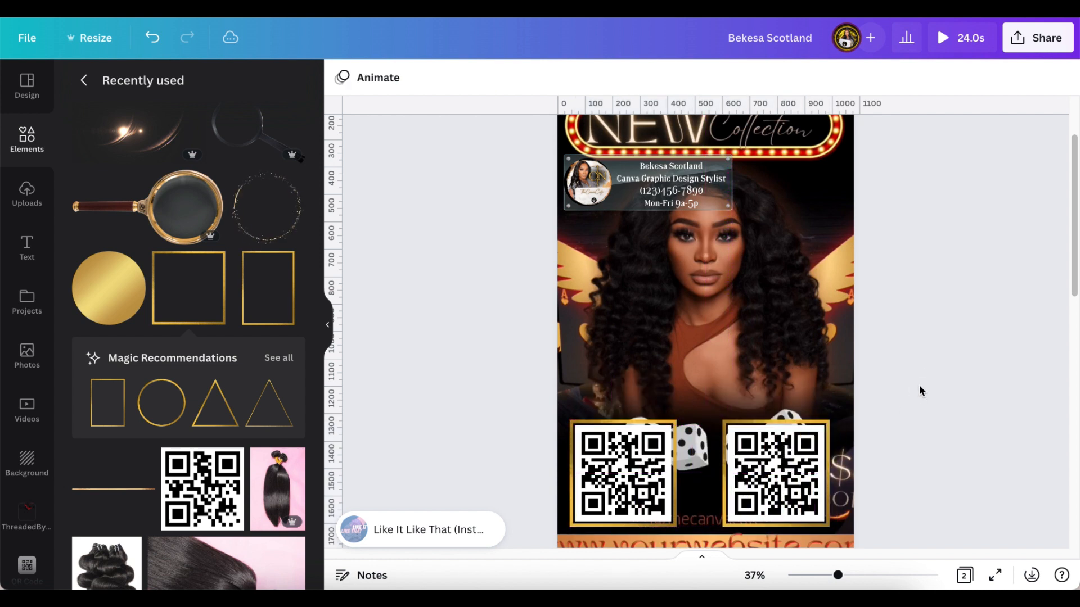
- Move the gold circle above the left QR code and duplicate it for the right one
scroll(916, 375, down, 3)
scroll(916, 376, up, 2)
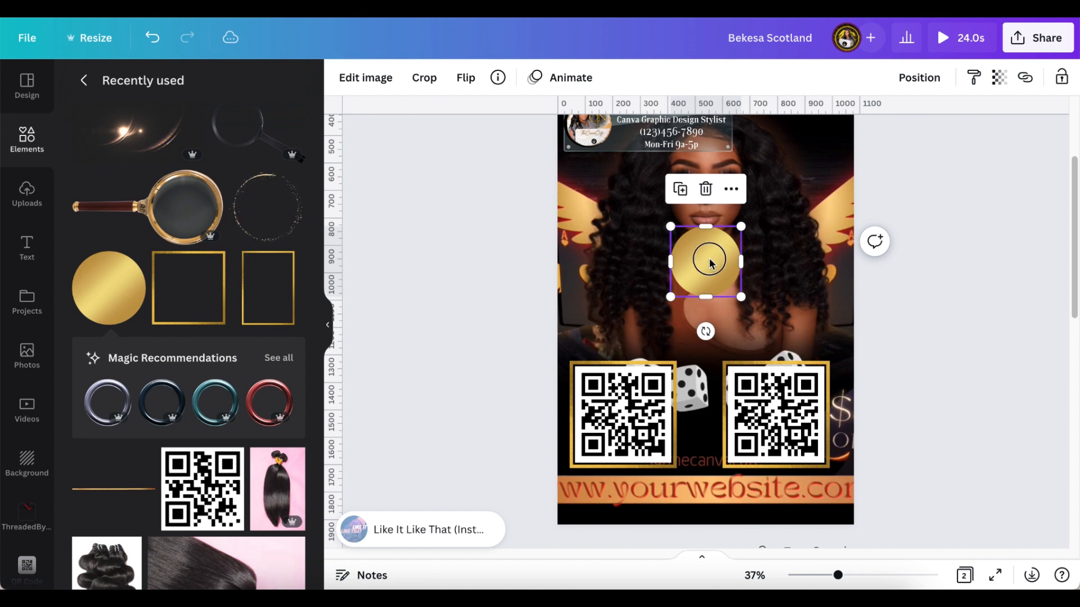
drag(707, 258, 773, 316)
click(590, 248)
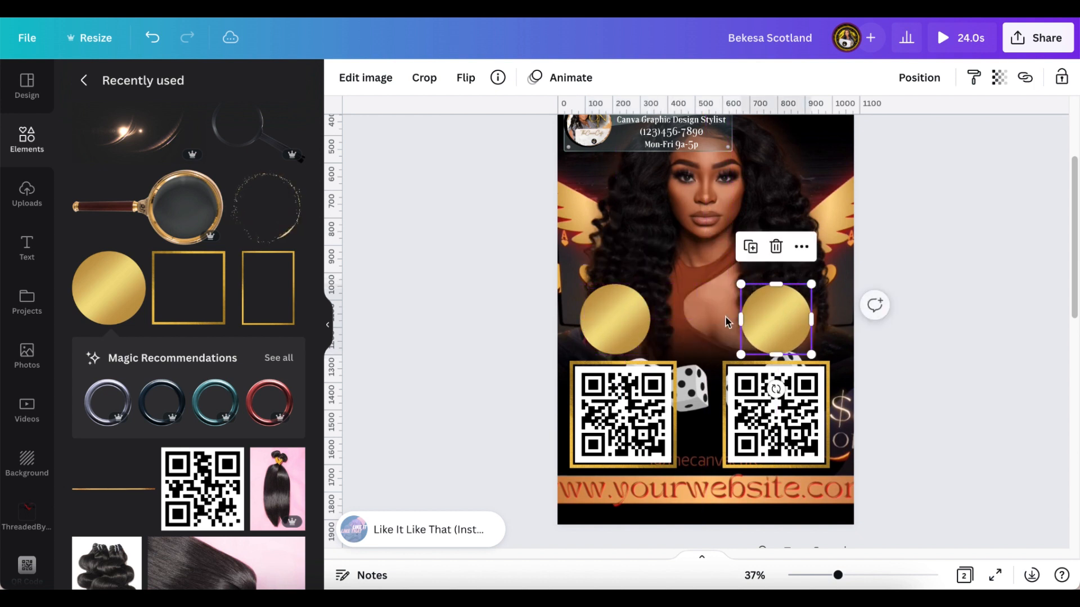
click(620, 330)
- Centre the Instagram label on the left gold circle
click(26, 247)
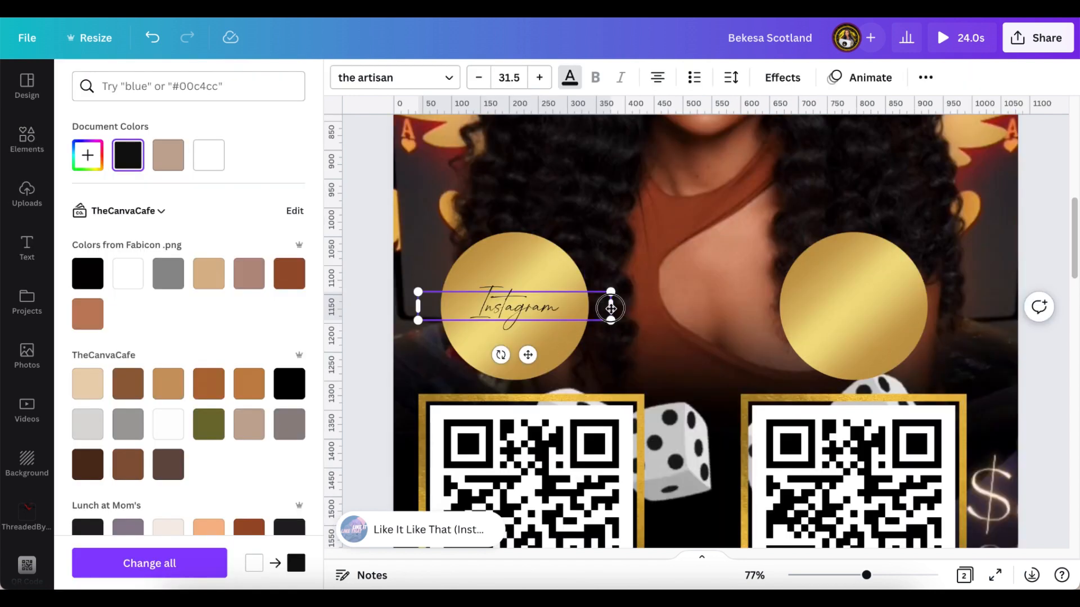
drag(611, 308, 559, 313)
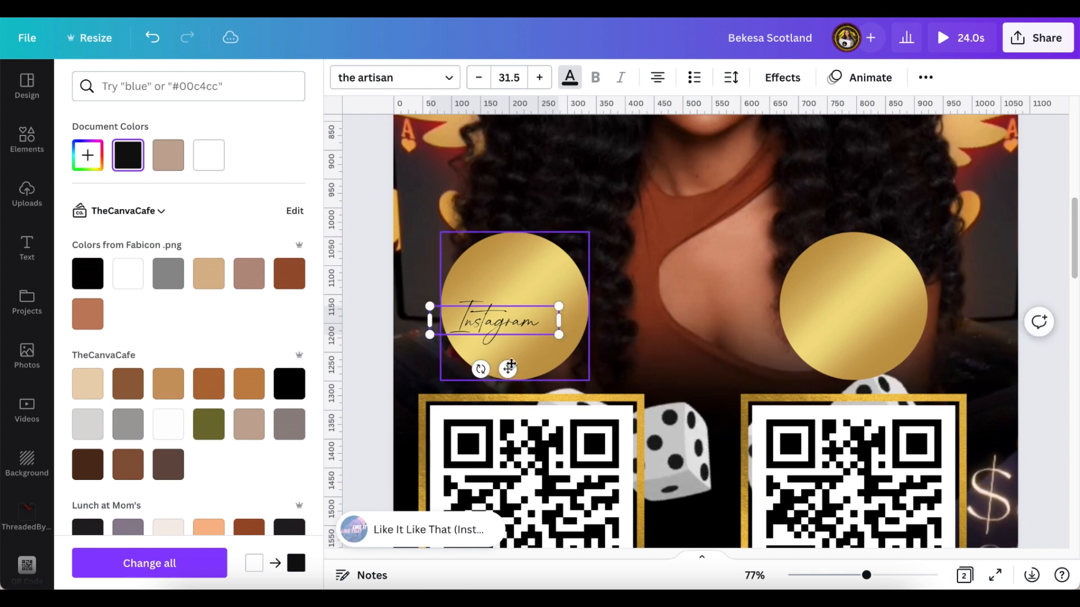
drag(513, 363, 525, 355)
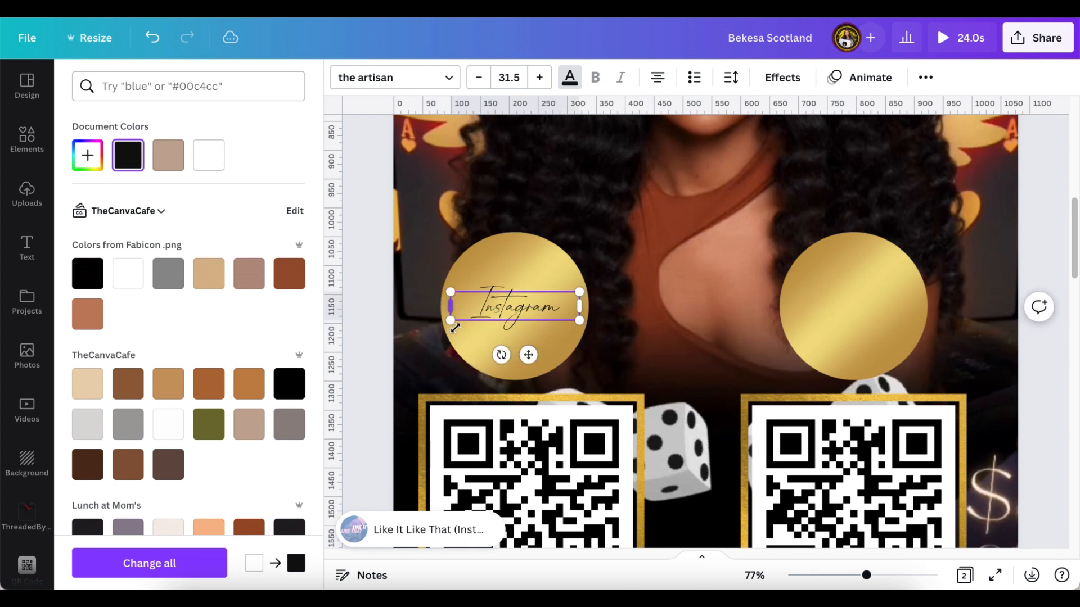
click(665, 267)
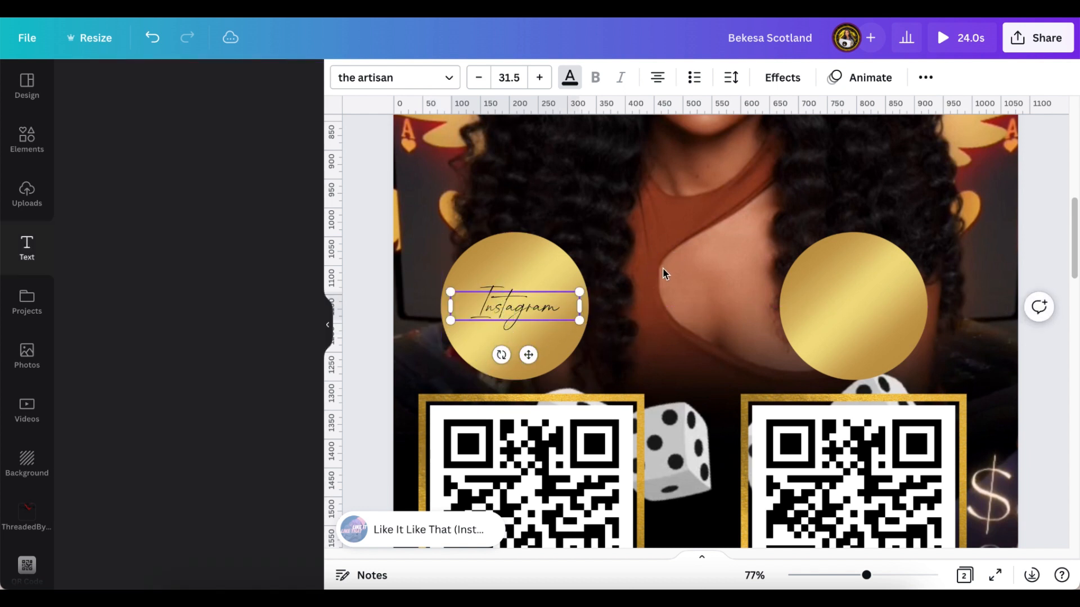
click(544, 309)
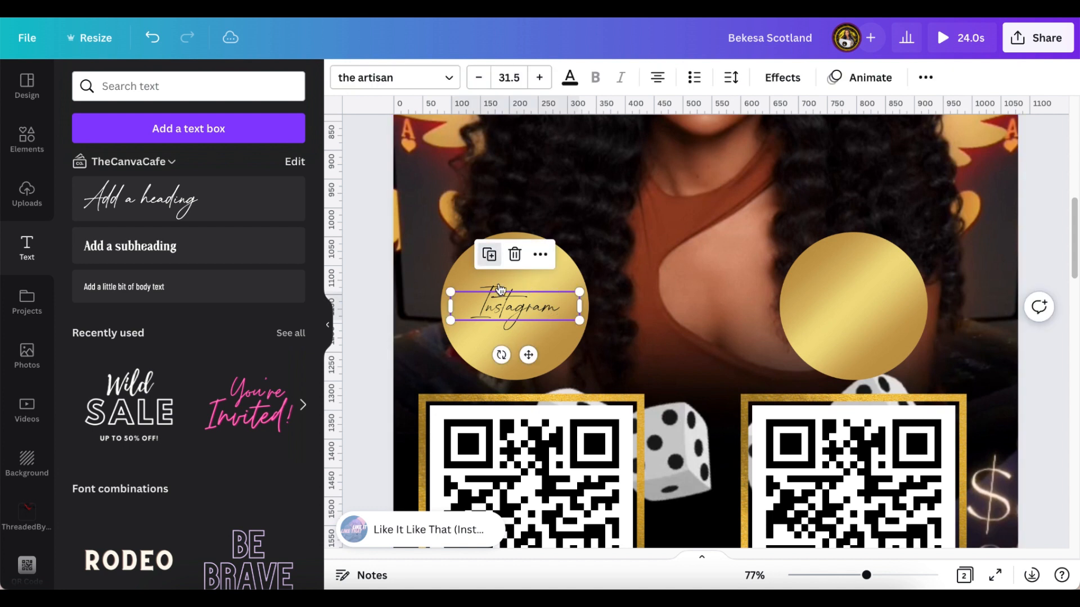
- Copy the label onto the right gold circle and reword it to 'Freebie'
click(489, 254)
drag(534, 361, 863, 353)
click(900, 306)
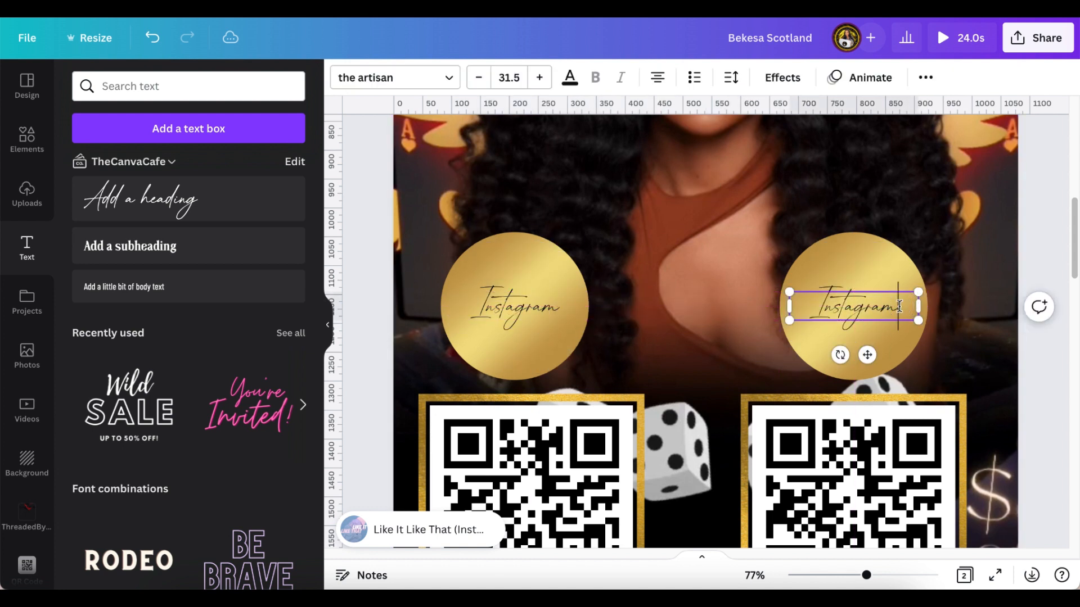
drag(850, 307, 811, 316)
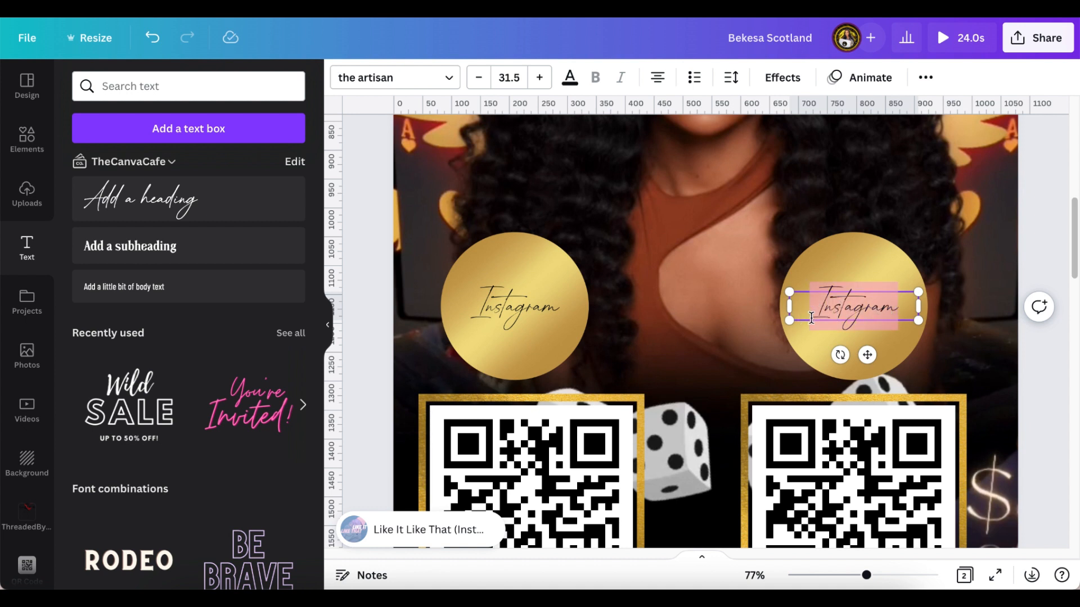
text(Freebie)
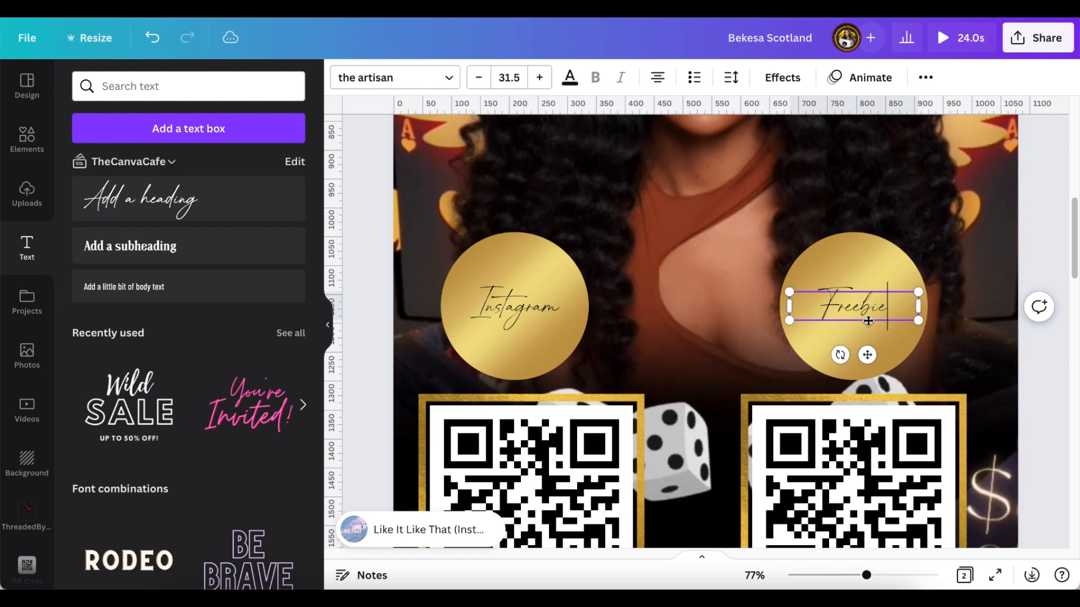
click(982, 284)
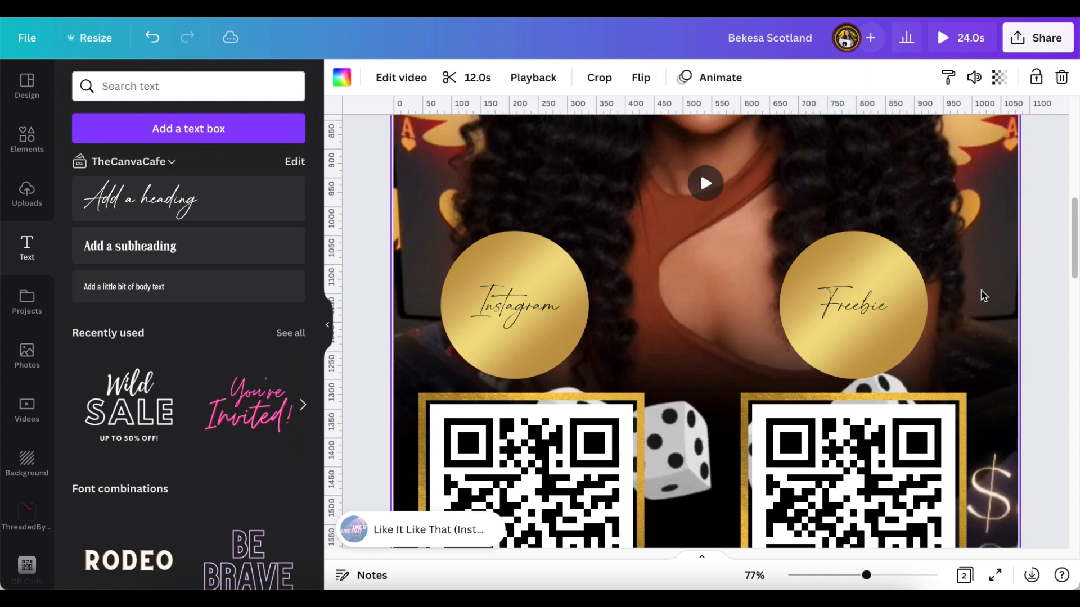
scroll(938, 319, down, 4)
scroll(937, 319, up, 3)
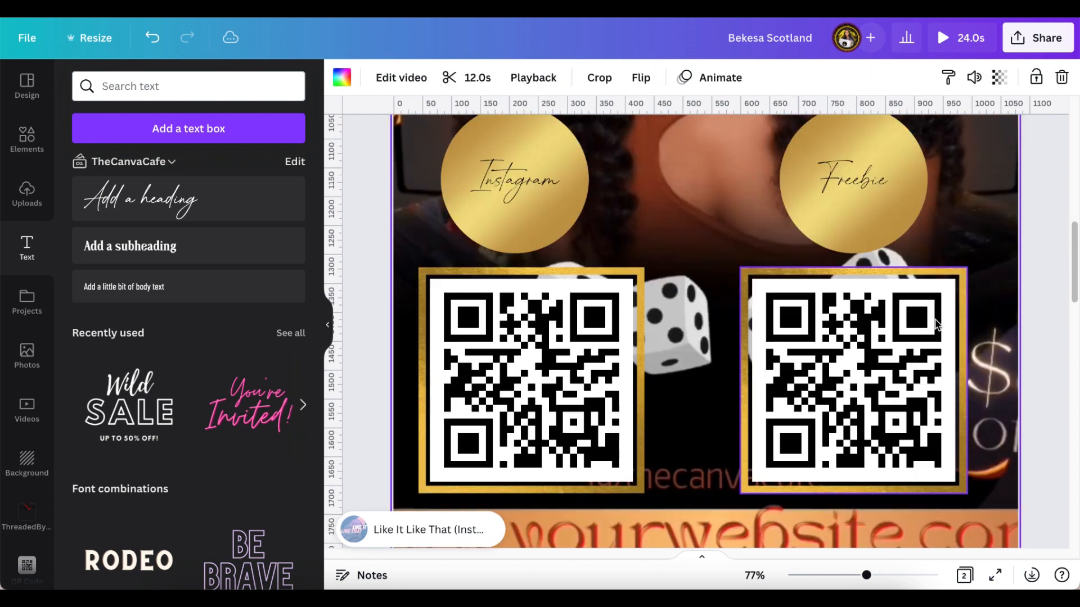
click(516, 193)
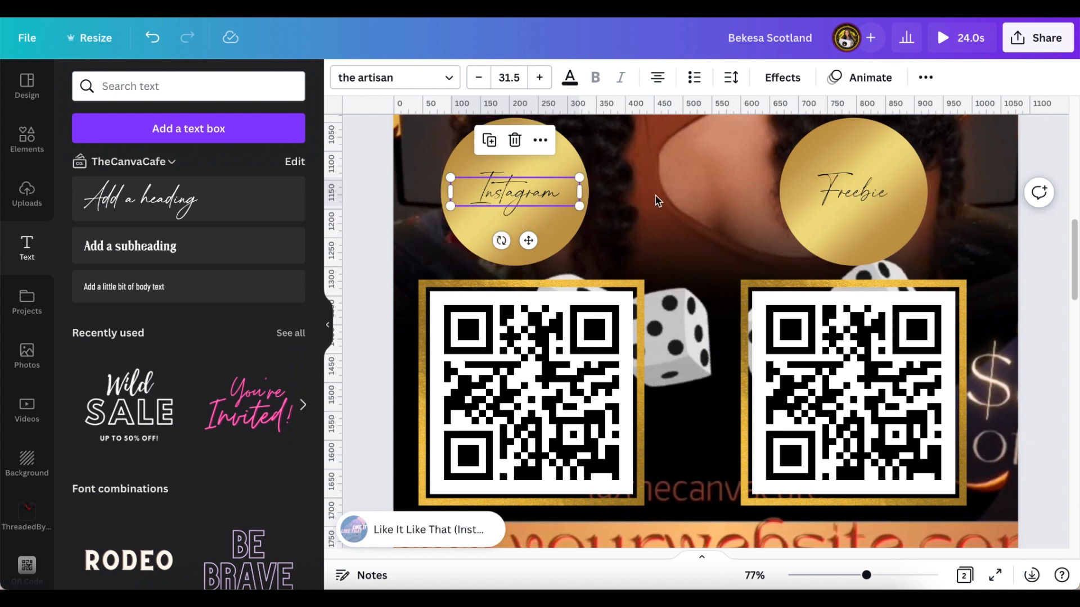
- Apply the Lift text effect at intensity 50 to the Instagram and Freebie labels
click(797, 85)
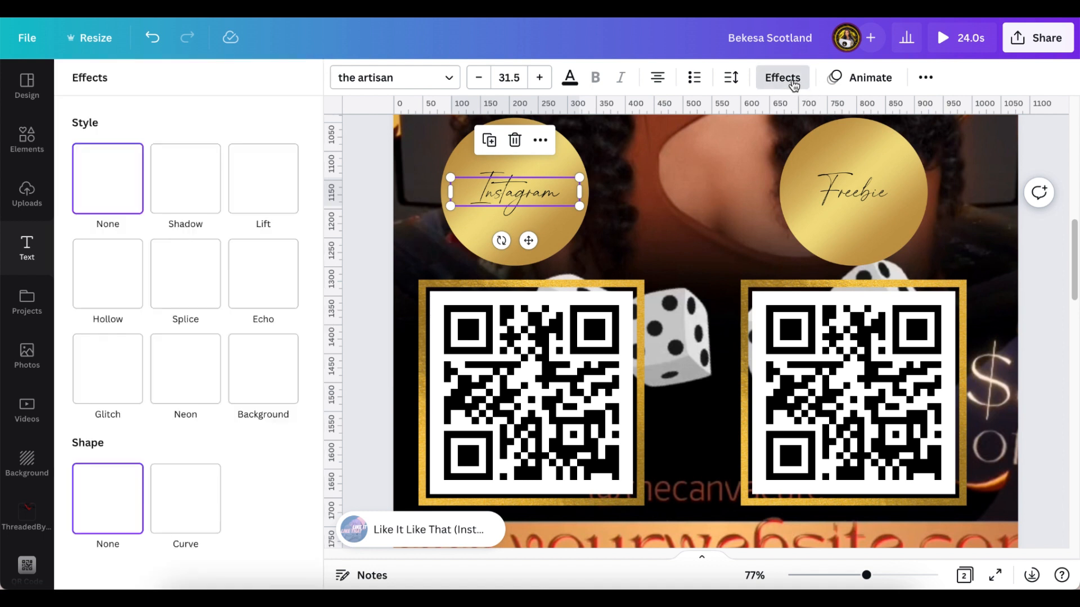
click(277, 186)
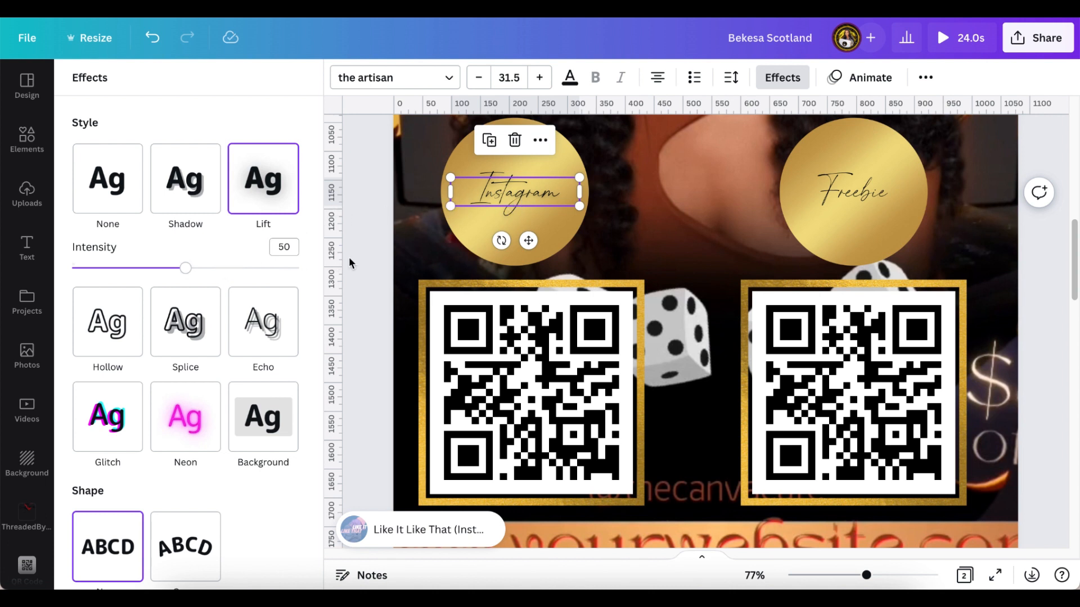
click(868, 194)
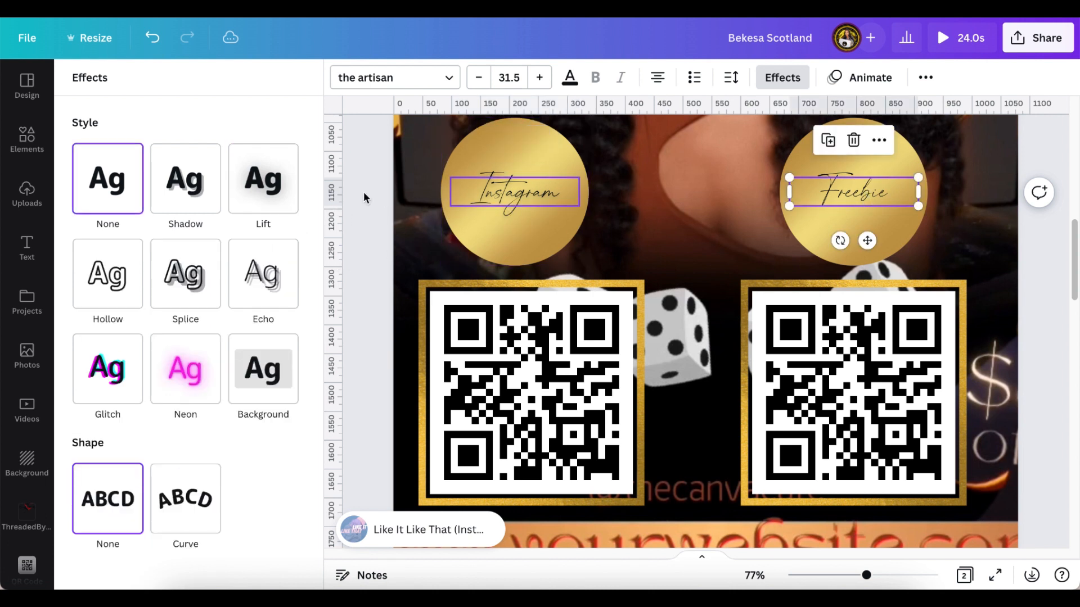
click(279, 200)
click(506, 194)
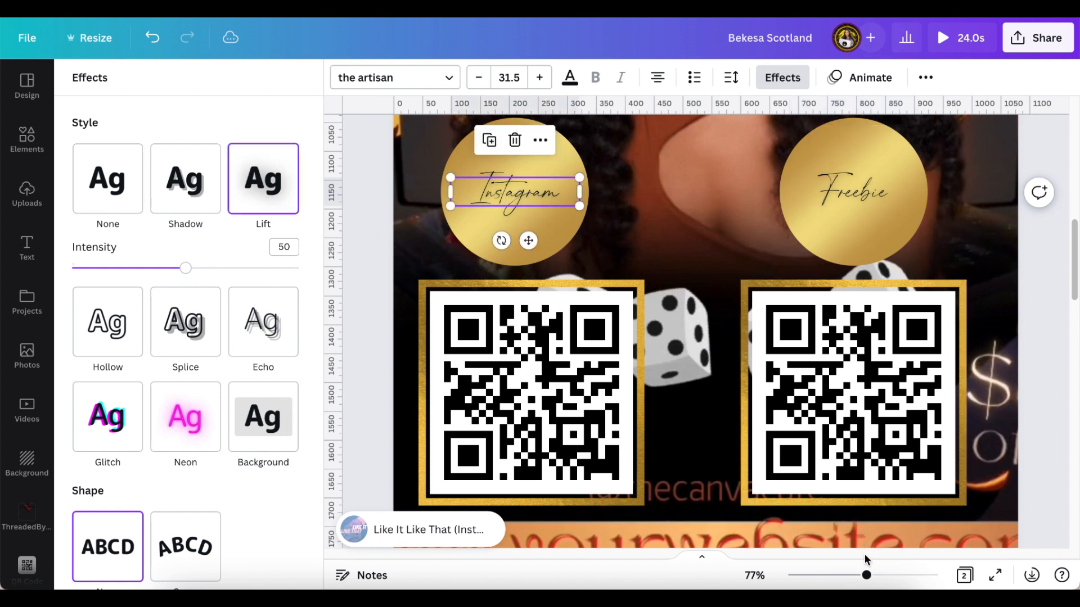
- Zoom in and duplicate the Instagram label twice, stacking the copies over the original
drag(867, 580, 880, 576)
scroll(621, 292, up, 4)
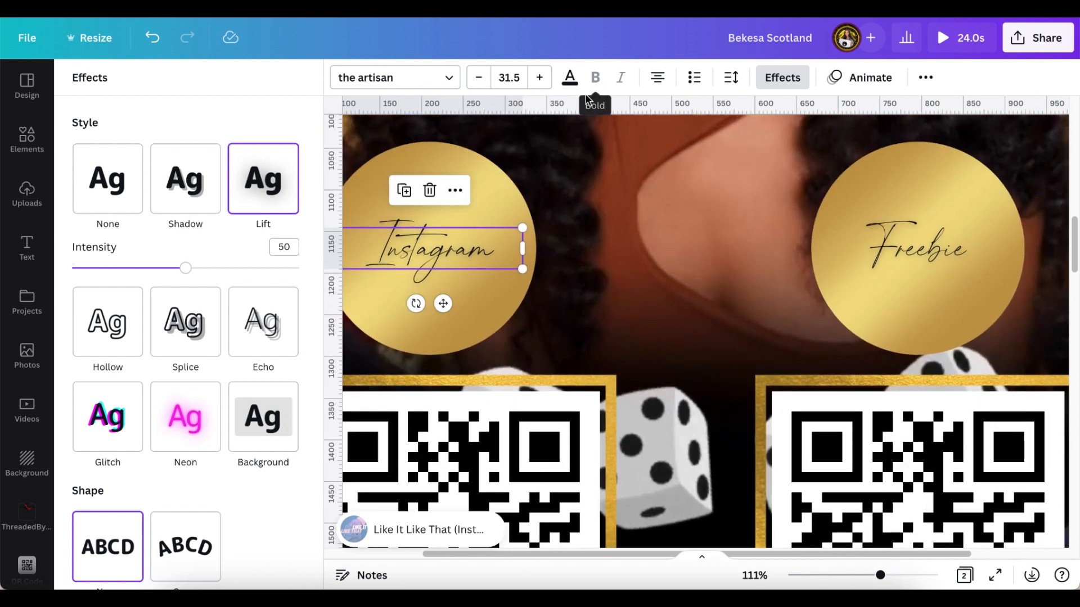
click(403, 190)
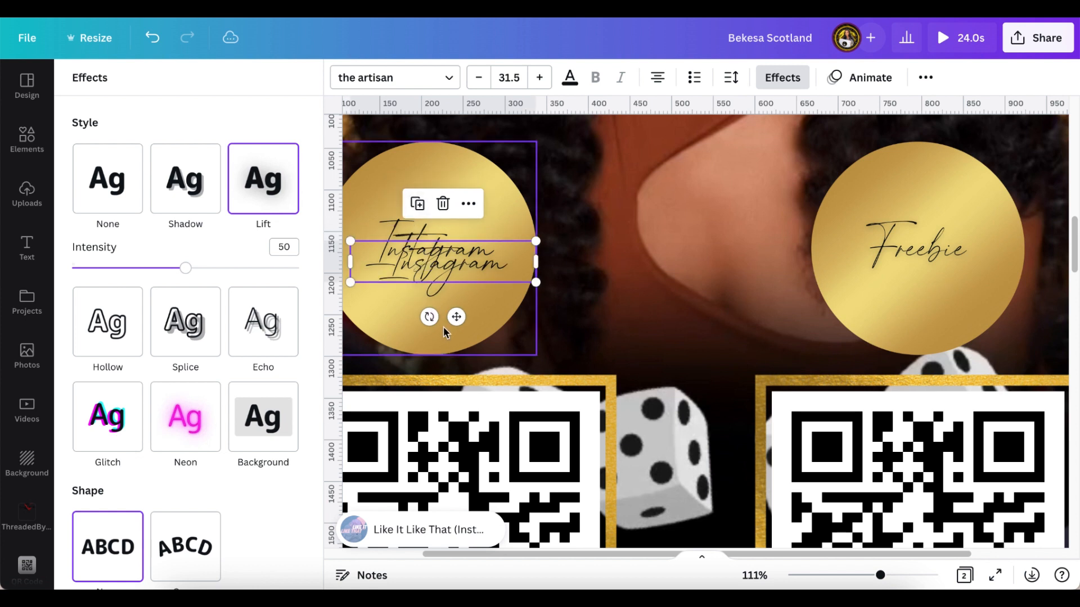
drag(456, 316, 443, 303)
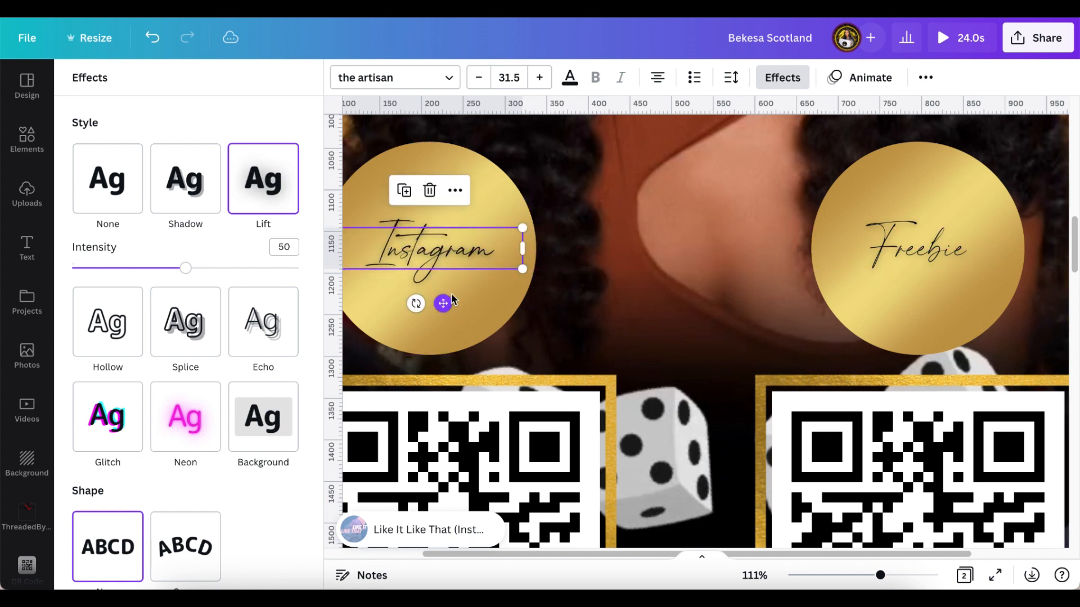
click(405, 192)
drag(456, 316, 440, 305)
click(530, 325)
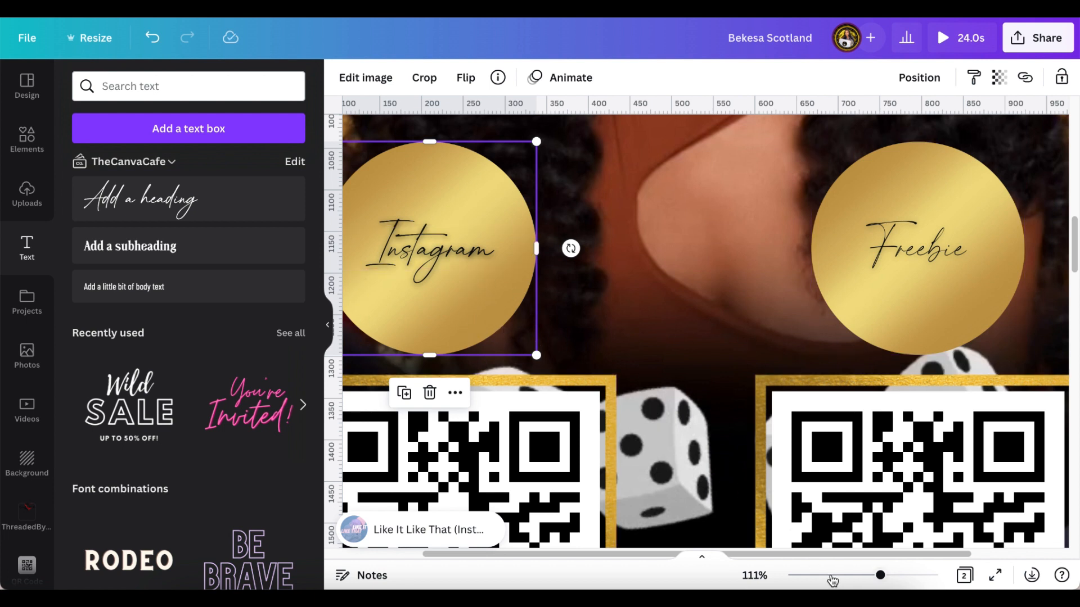
drag(881, 577, 850, 577)
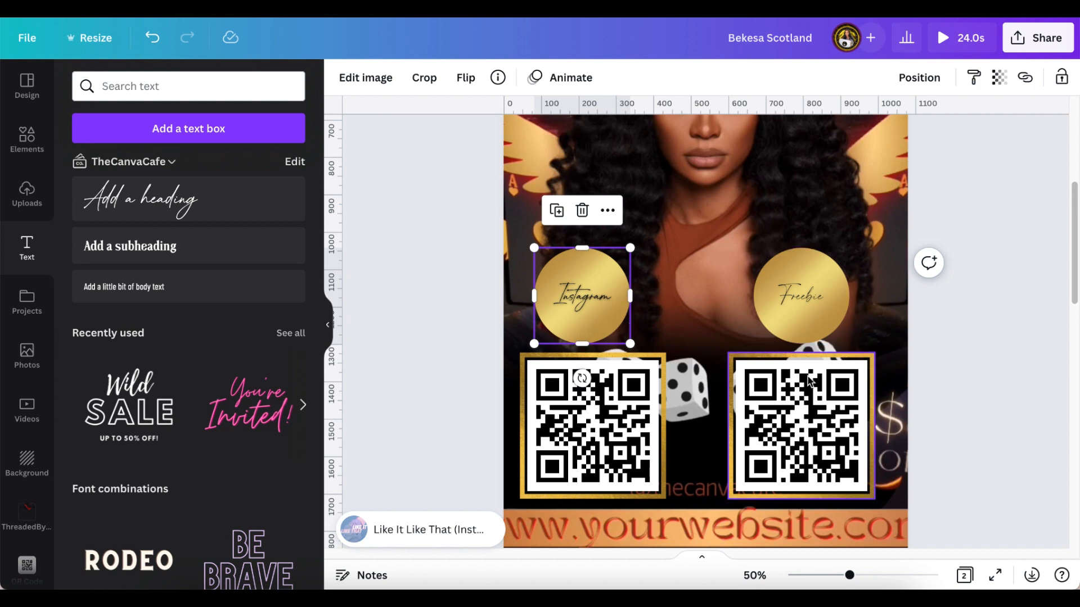
scroll(779, 314, up, 3)
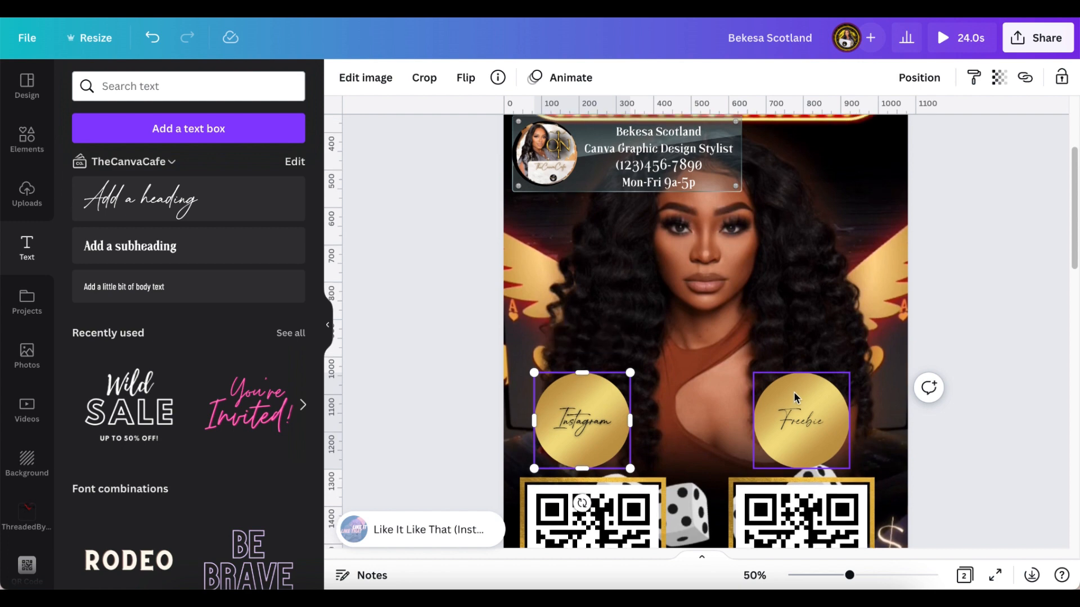
scroll(793, 396, down, 7)
scroll(788, 400, down, 10)
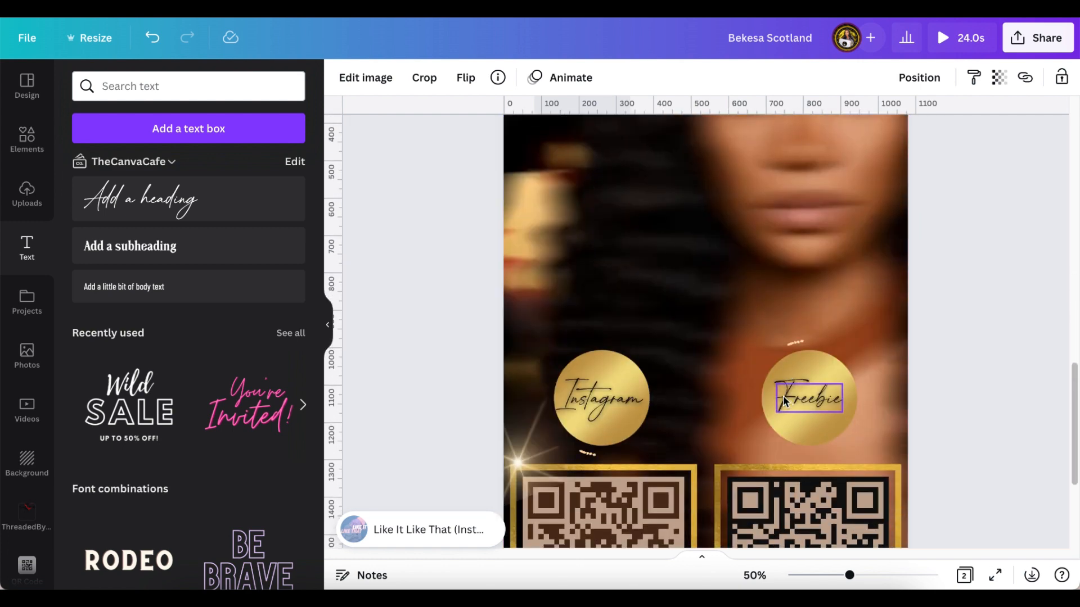
scroll(786, 401, down, 5)
scroll(782, 397, up, 14)
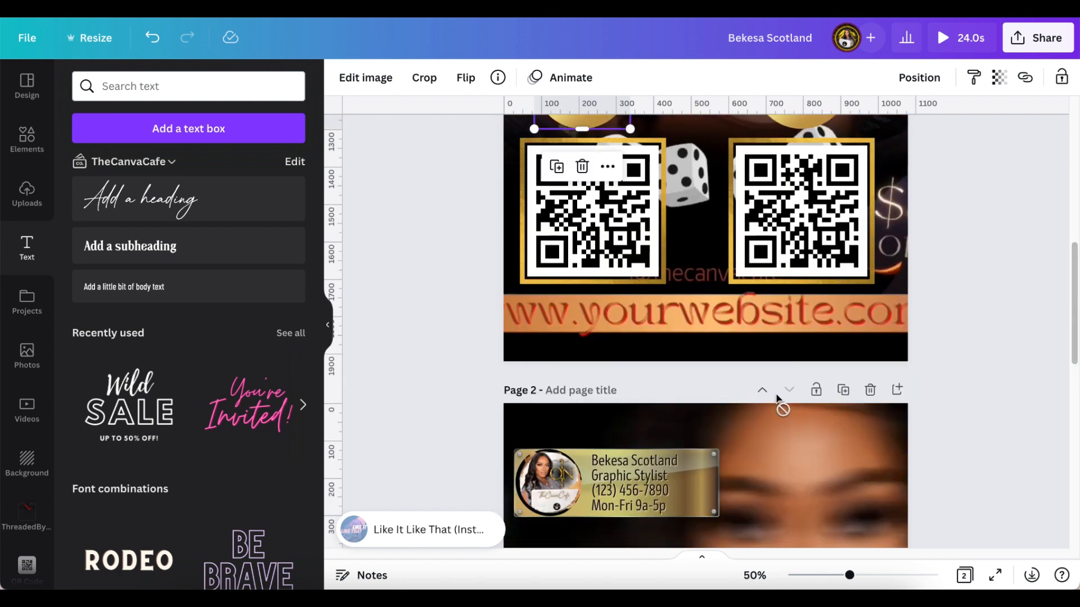
scroll(778, 399, up, 5)
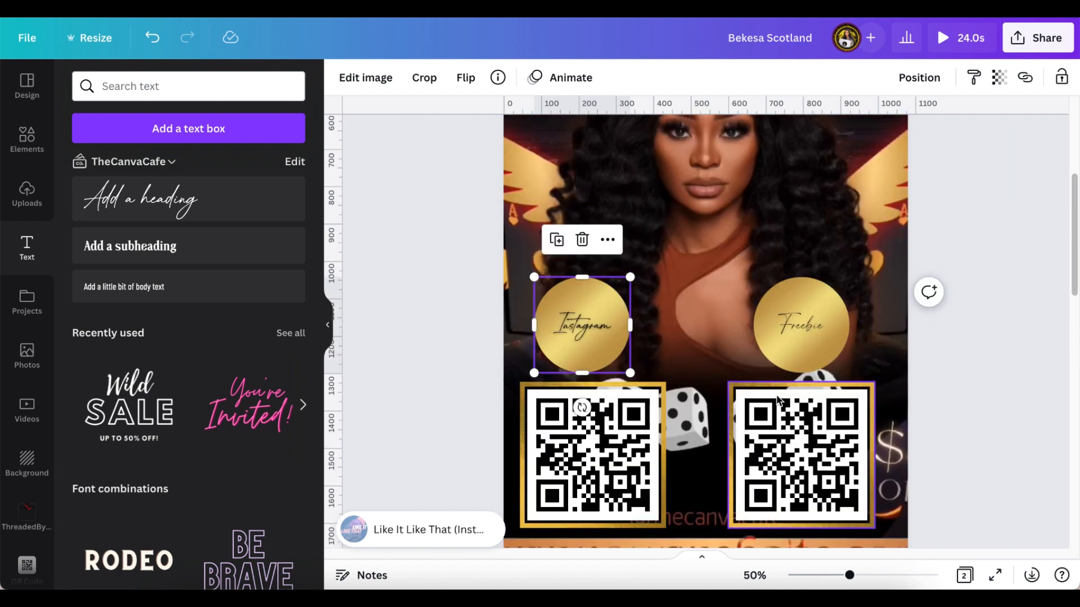
- Add the sparkle circle frame from Recently used and fit it around the Instagram circle
click(30, 139)
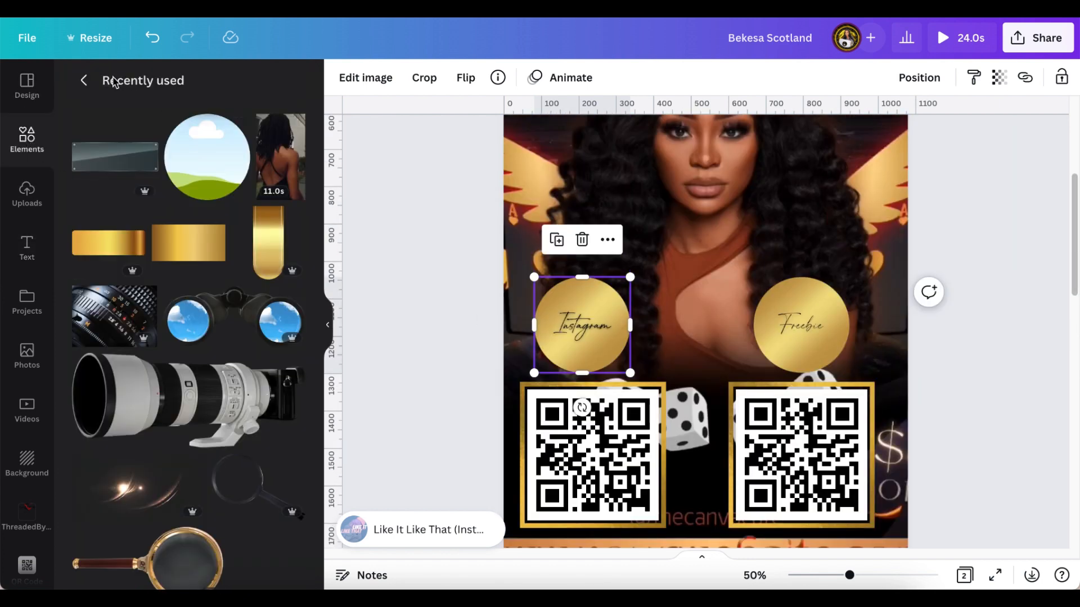
scroll(180, 388, down, 2)
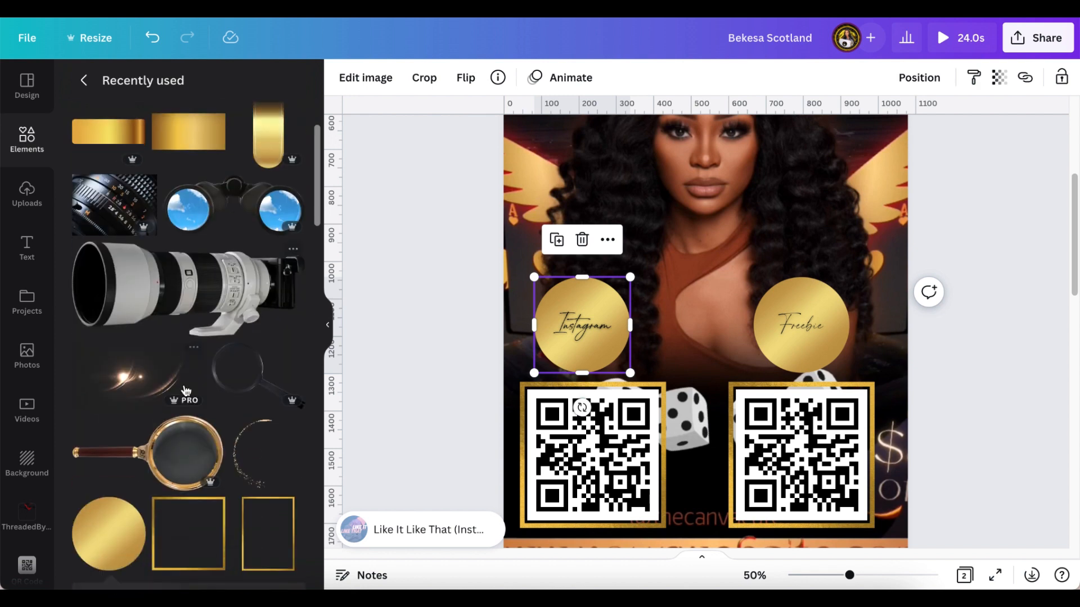
click(273, 458)
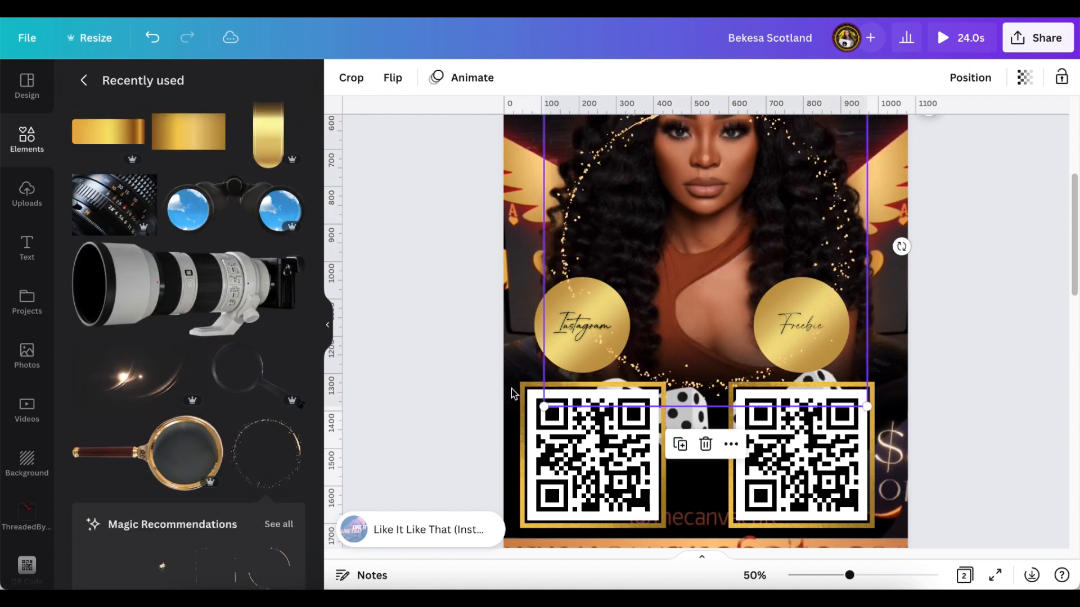
scroll(677, 287, up, 1)
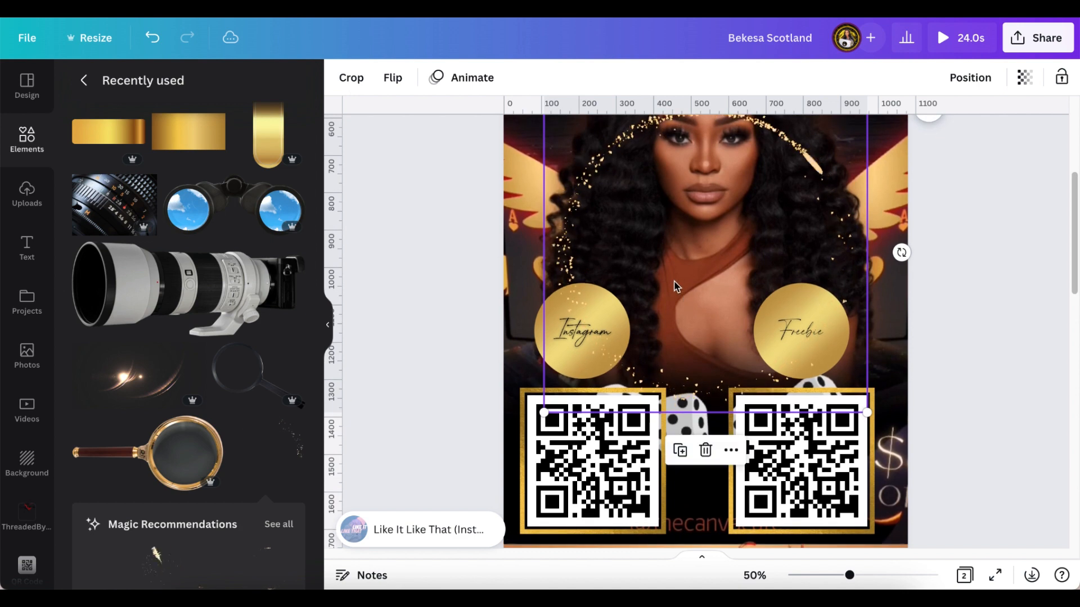
scroll(718, 217, up, 2)
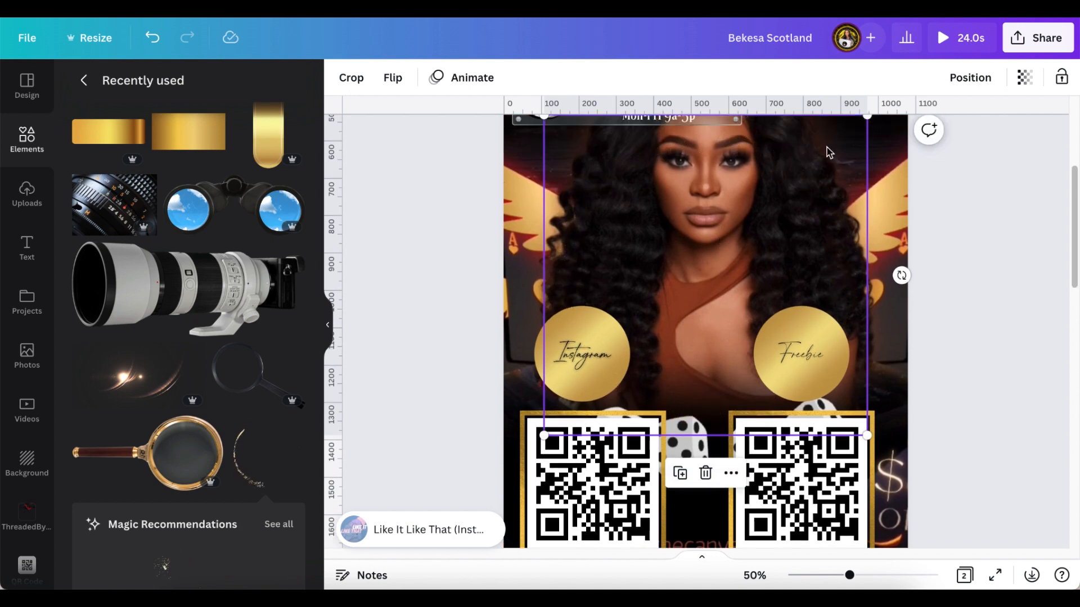
drag(865, 117, 622, 331)
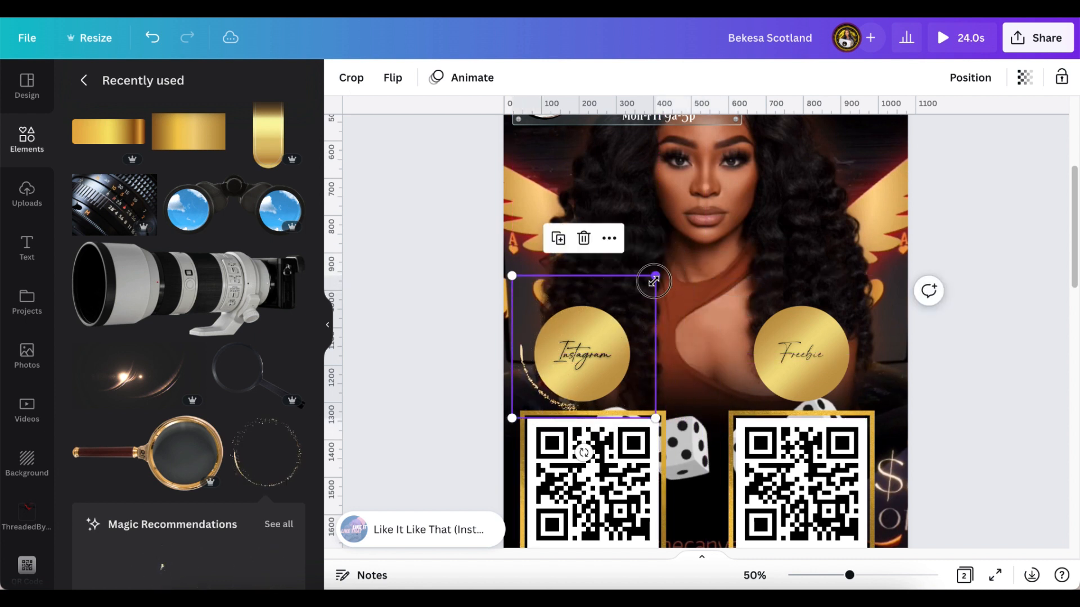
drag(655, 279, 640, 301)
drag(529, 330, 536, 330)
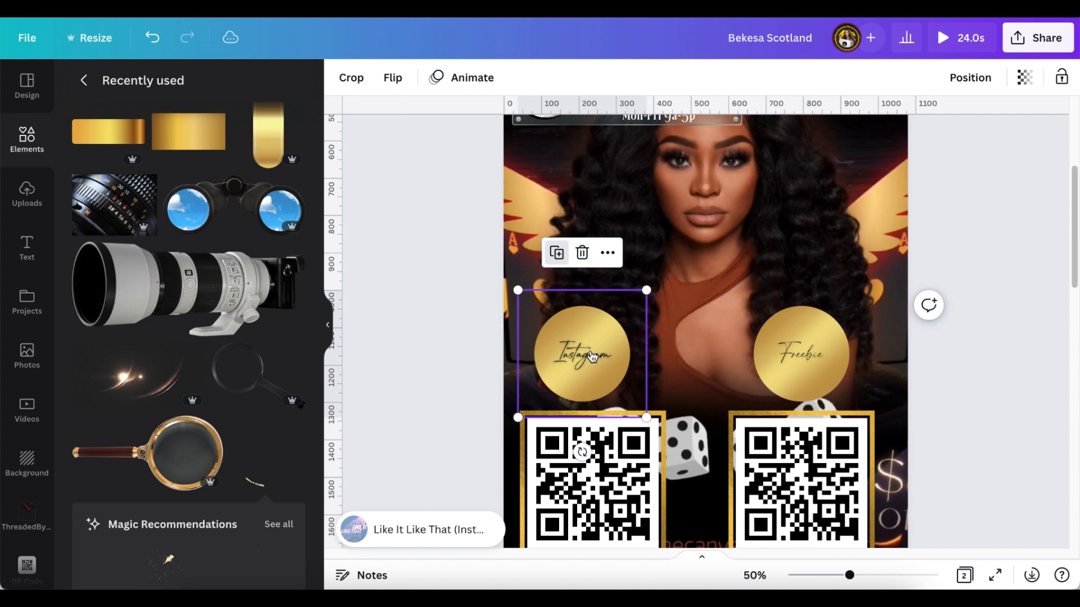
- Place the copied sparkle ring around the Freebie circle, leaving it unflipped
drag(639, 344, 802, 346)
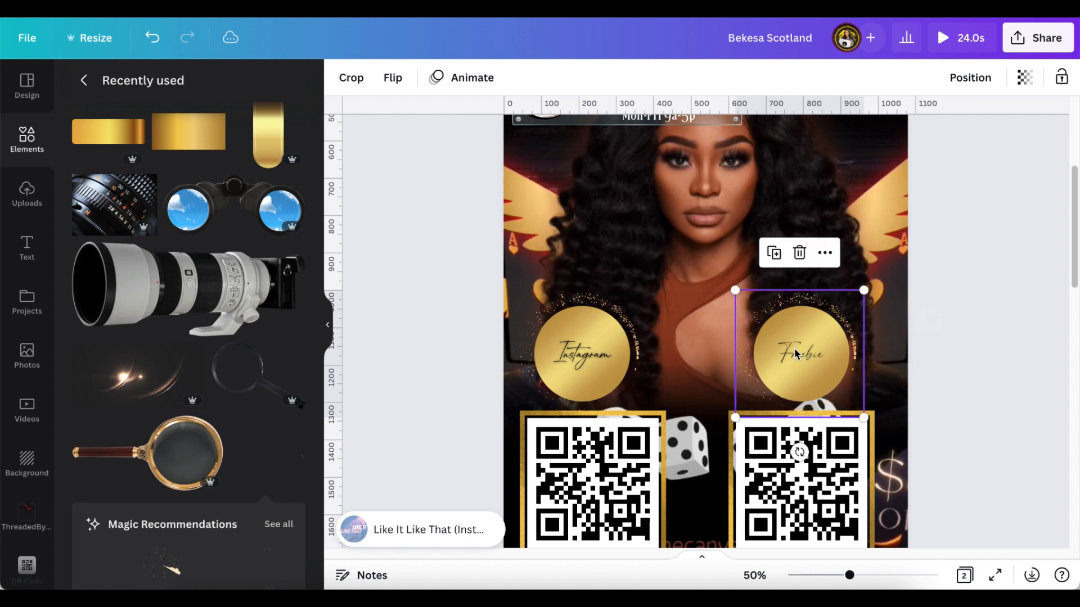
click(401, 83)
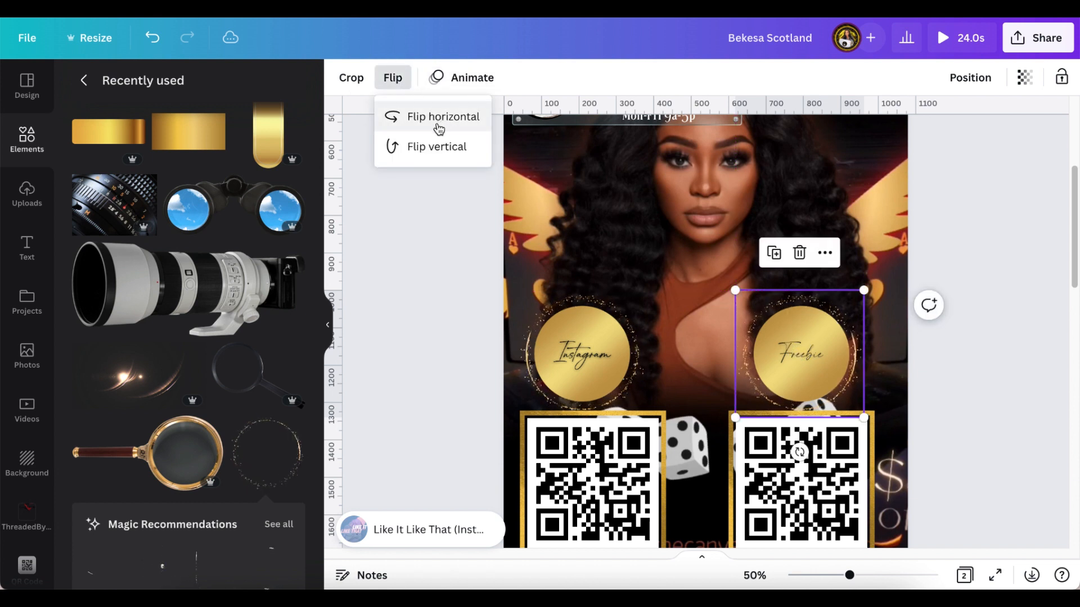
click(443, 313)
click(439, 314)
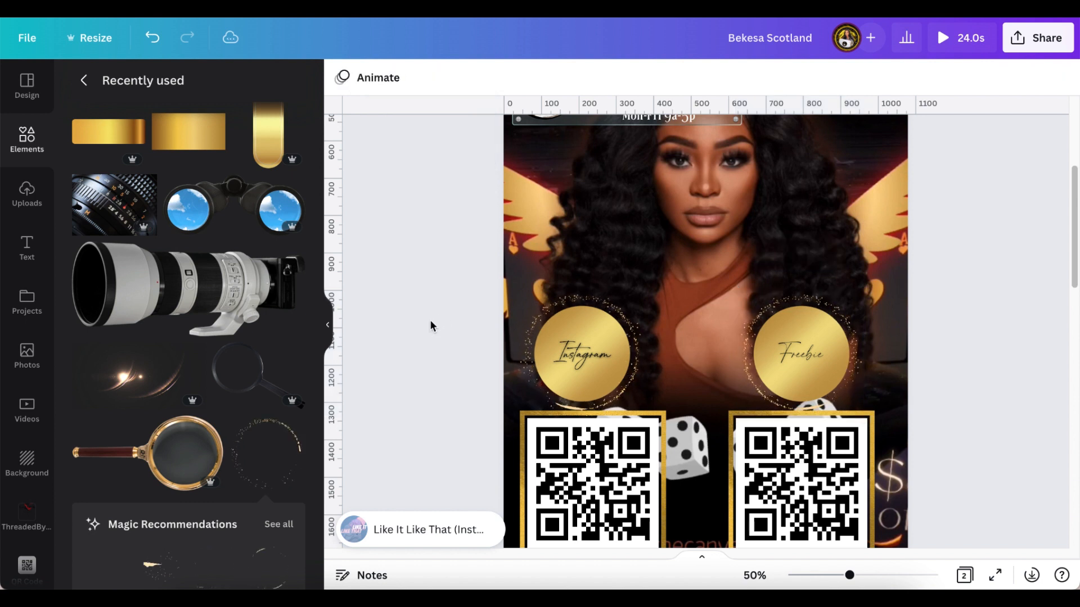
scroll(420, 328, down, 2)
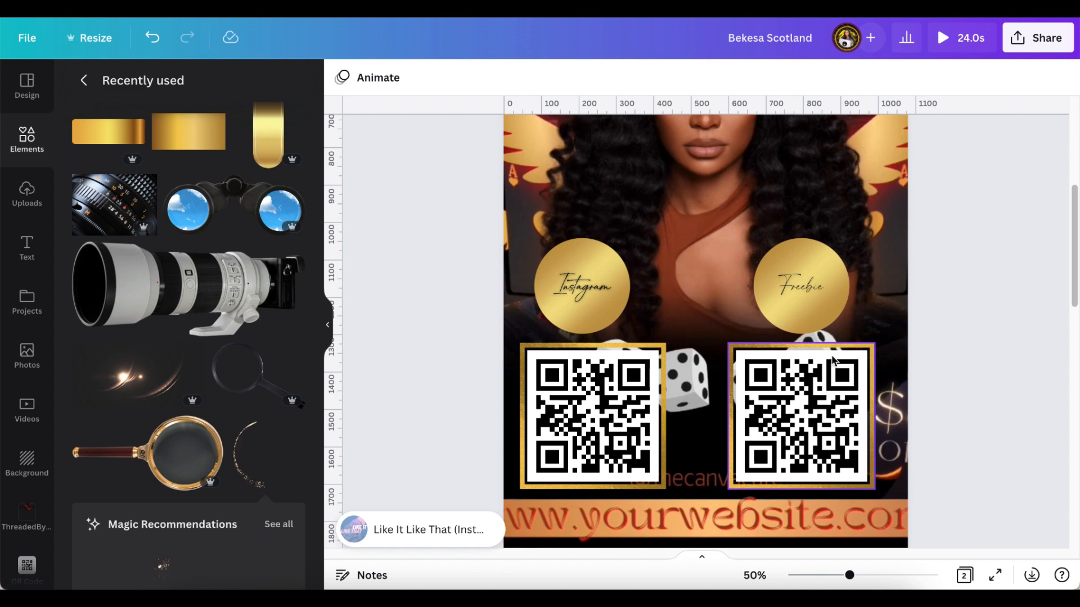
- Scroll up from the QR codes to the contact panel under the NEW Collection marquee
scroll(945, 326, up, 2)
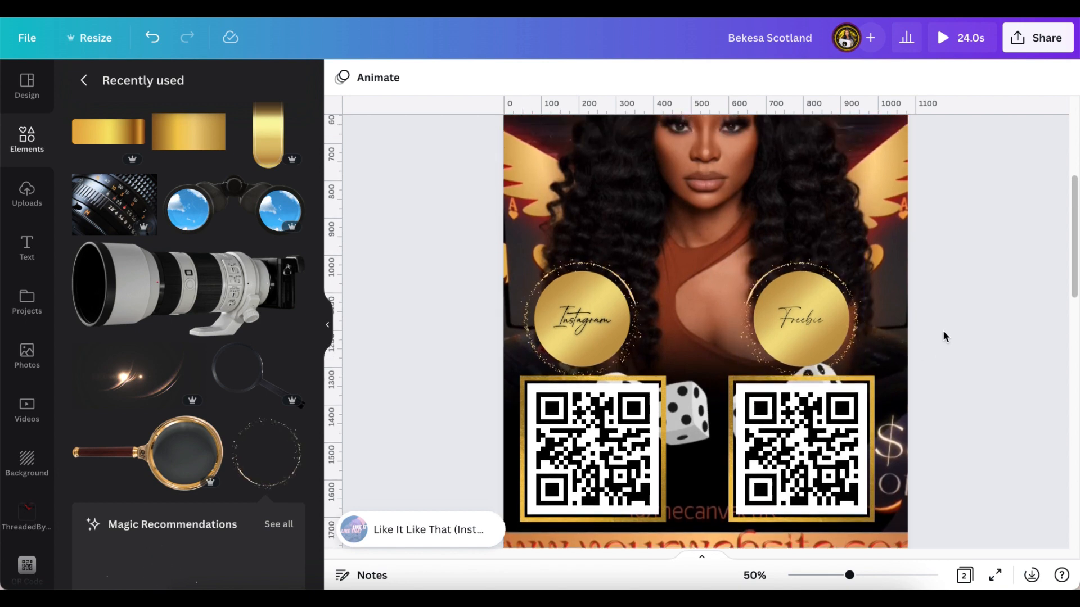
scroll(937, 332, up, 1)
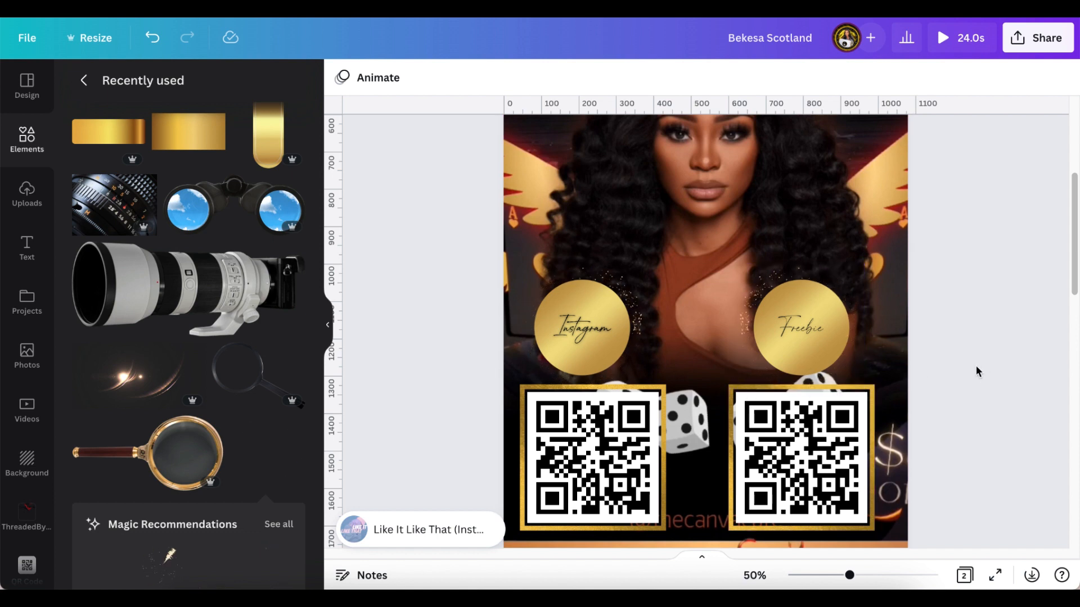
scroll(976, 371, up, 2)
scroll(957, 372, up, 3)
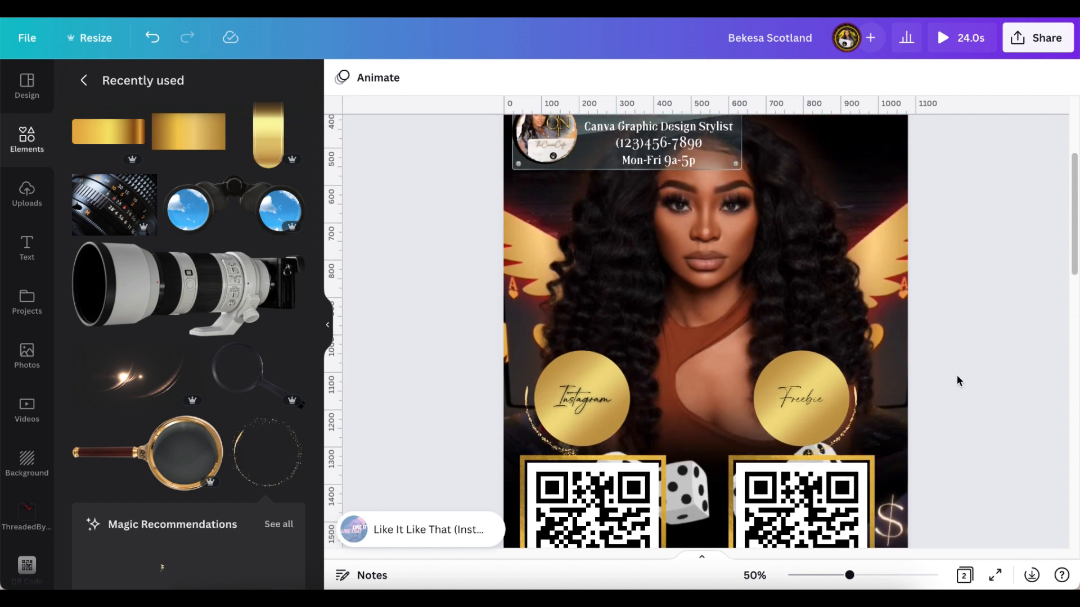
scroll(959, 373, up, 1)
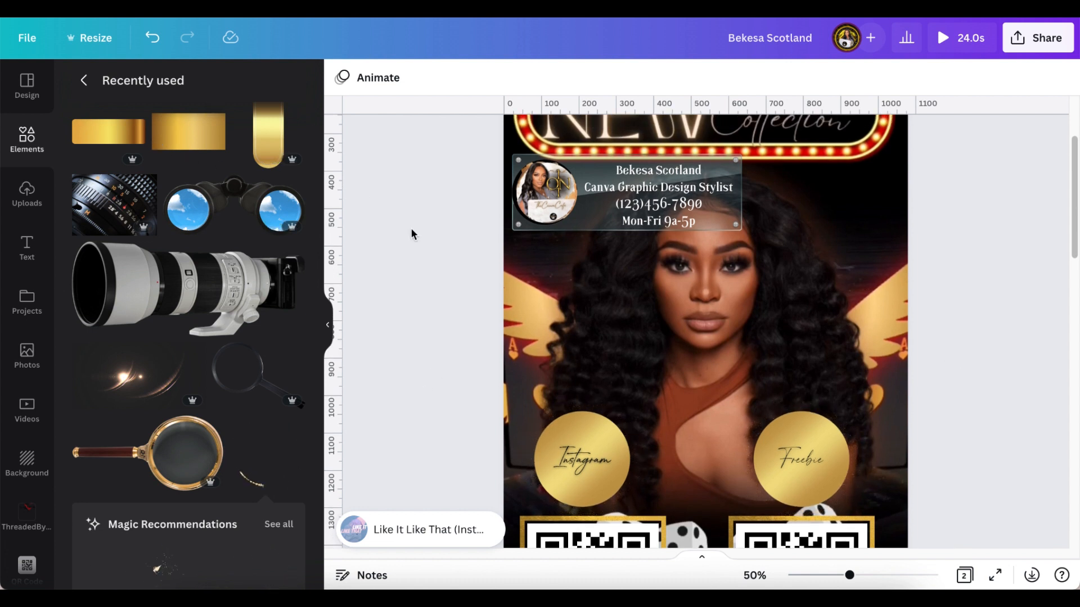
scroll(441, 247, up, 1)
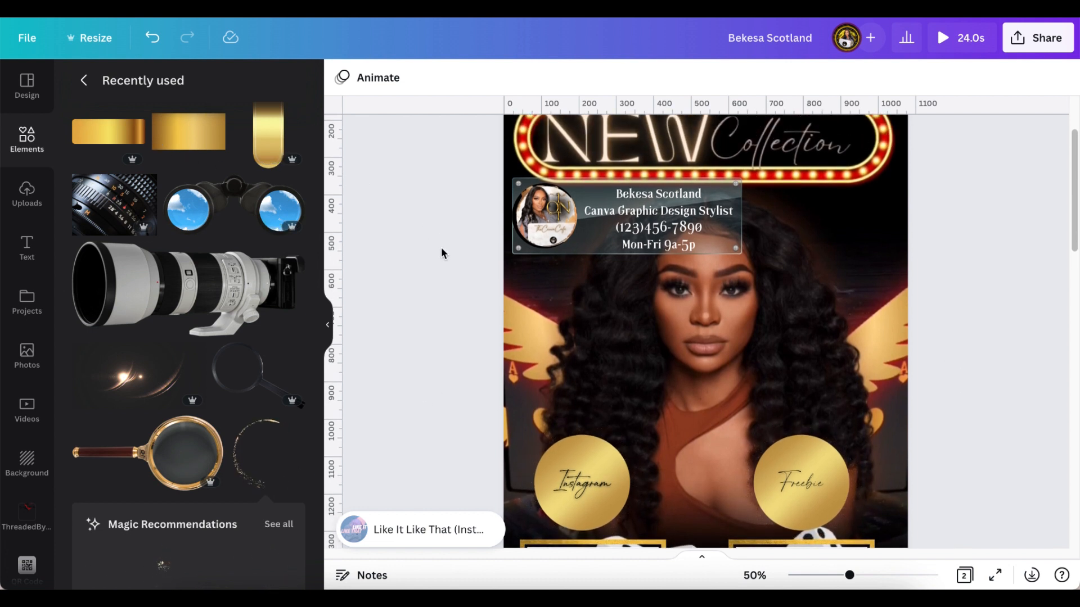
- Add the gold gradient rectangle, enlarge it to about 615 by 205, and send it behind the contact text
click(123, 142)
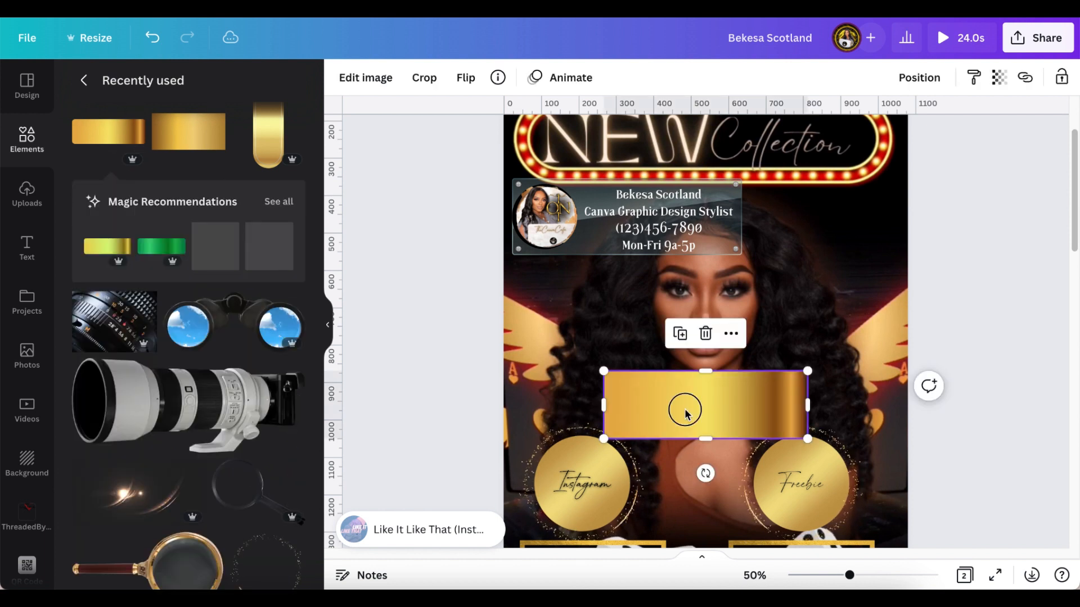
drag(685, 410, 593, 285)
drag(715, 320, 745, 331)
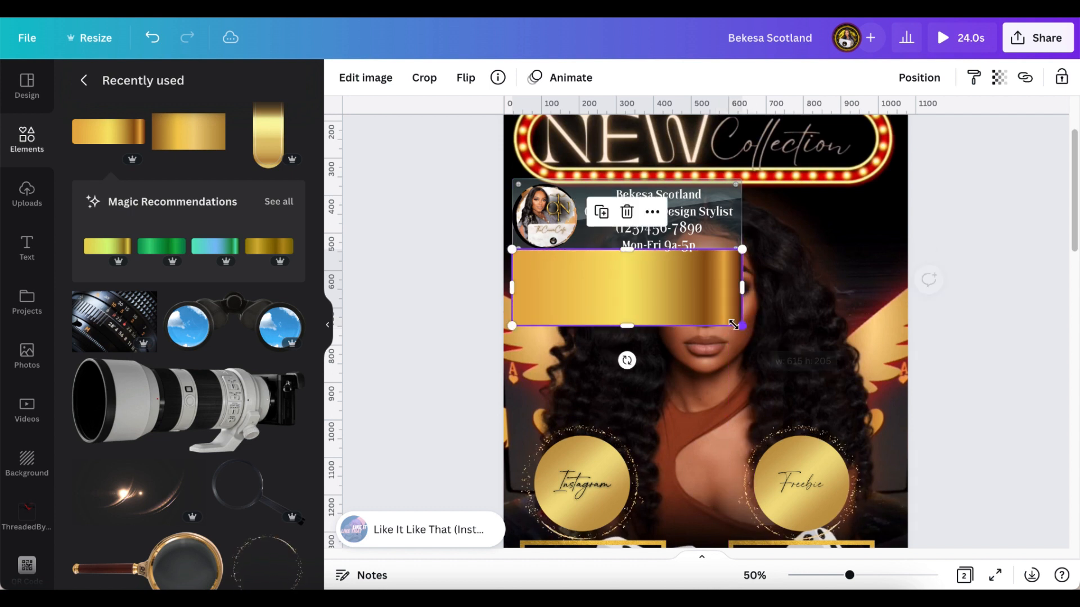
drag(670, 291, 672, 274)
click(917, 77)
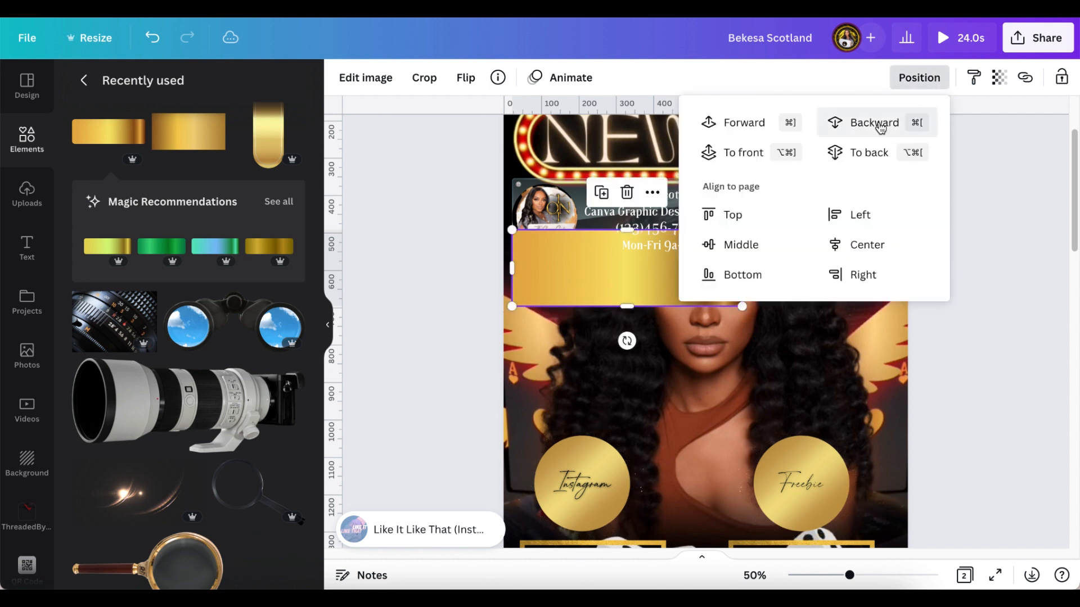
click(875, 153)
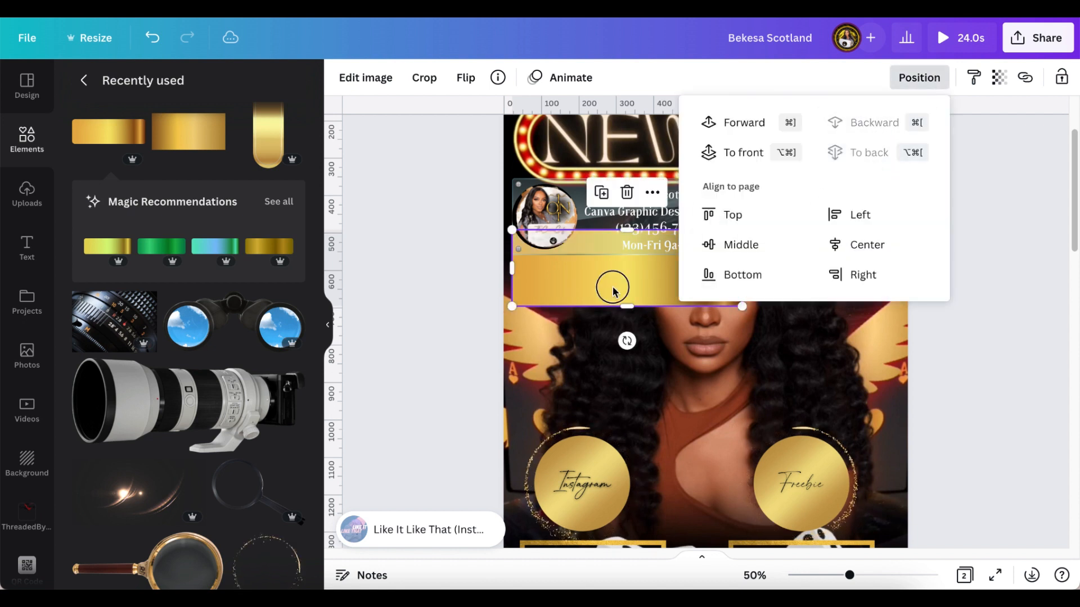
drag(609, 285, 611, 239)
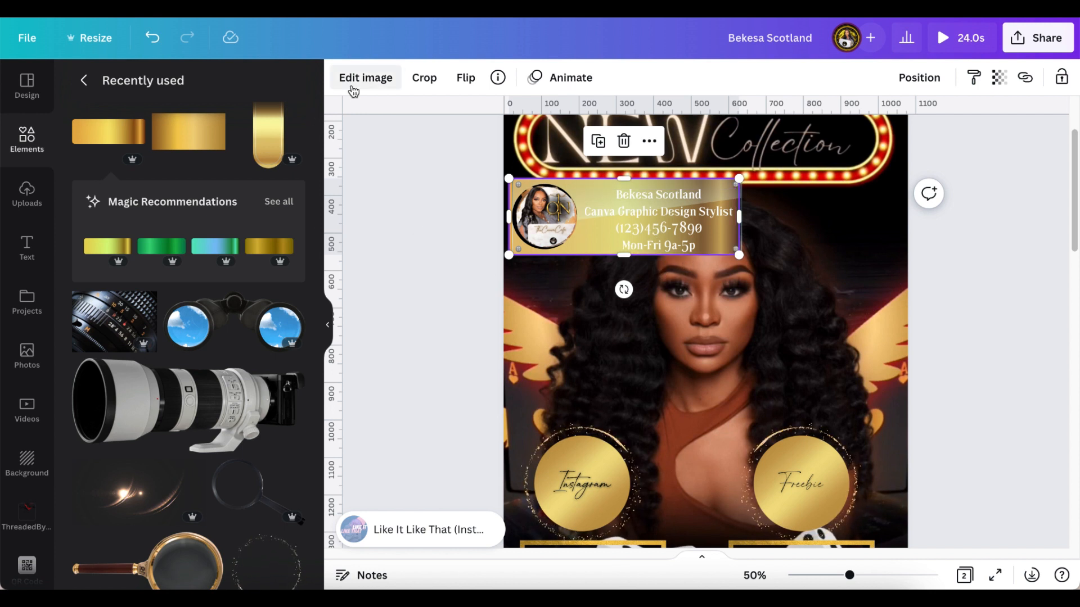
- Apply the Page Lift shadow to the gold gradient rectangle from Edit image > Shadows
click(377, 84)
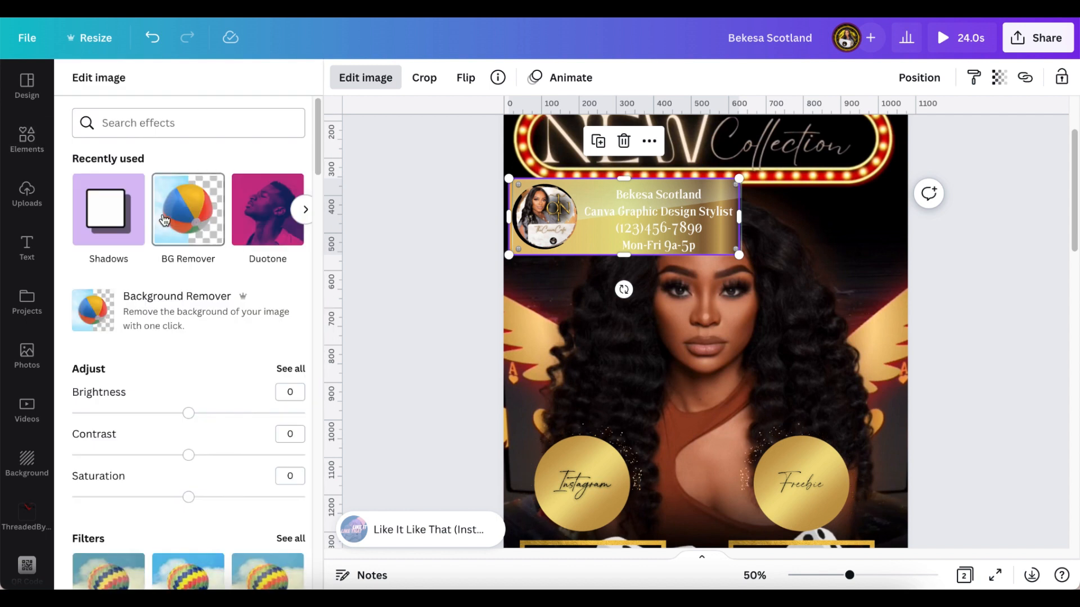
click(106, 233)
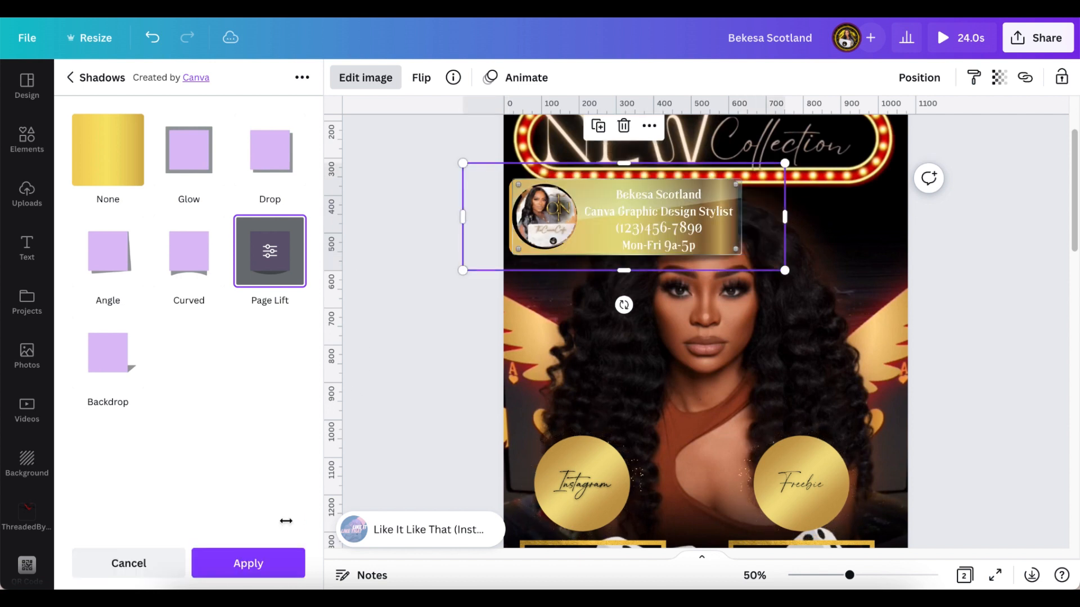
click(243, 570)
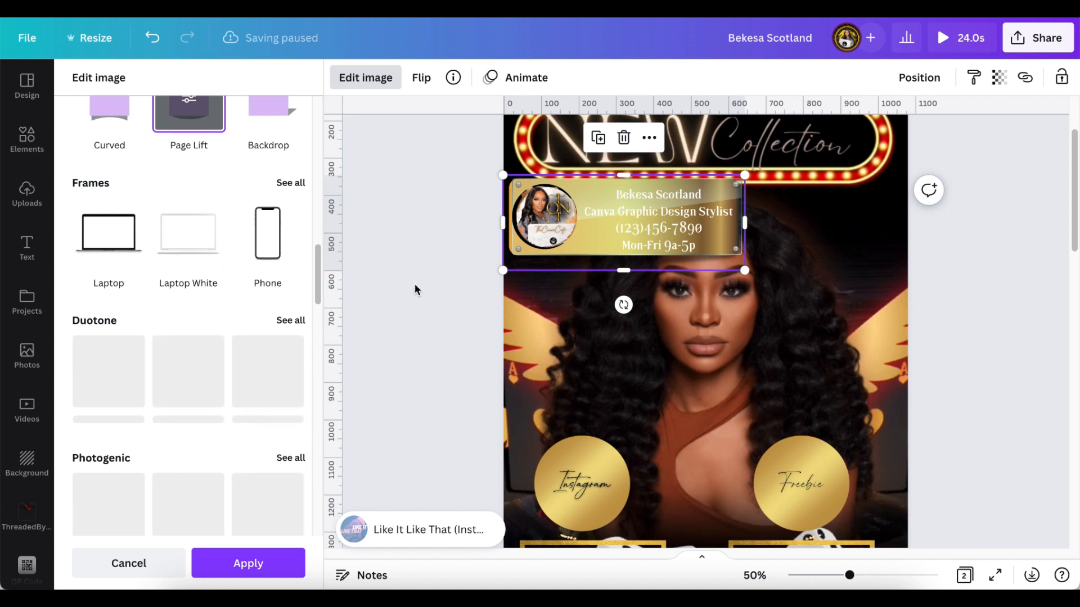
- Make the contact details text black and give it a Lift effect
click(645, 224)
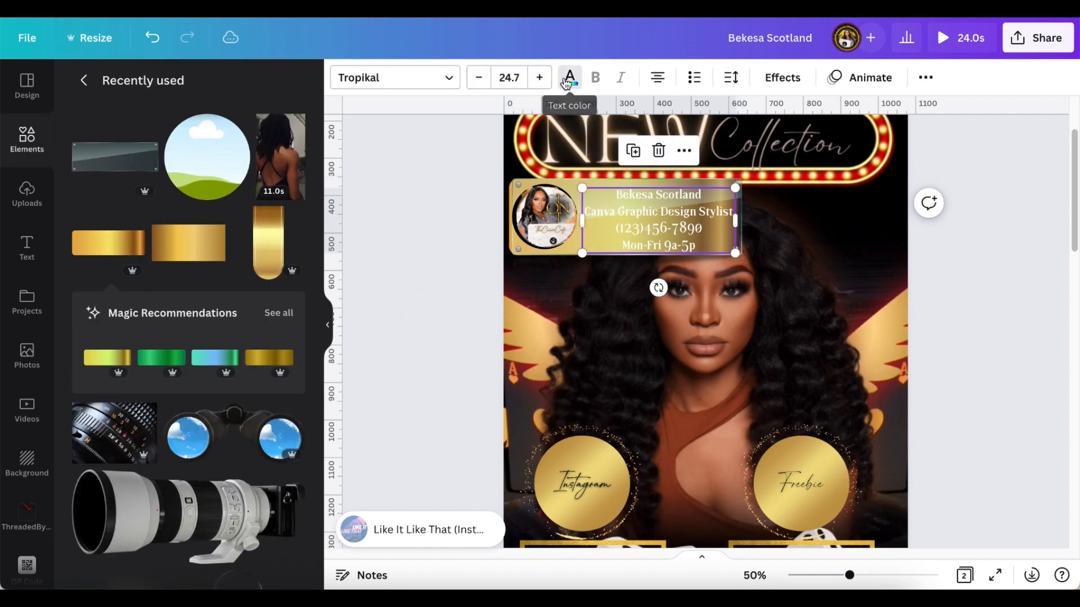
click(568, 80)
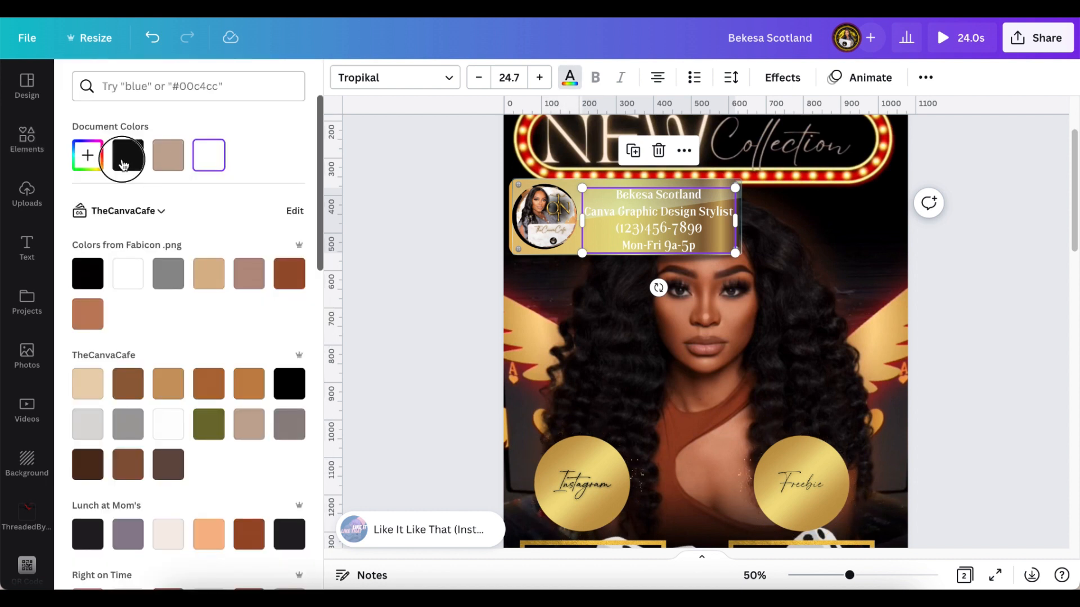
click(127, 156)
click(796, 84)
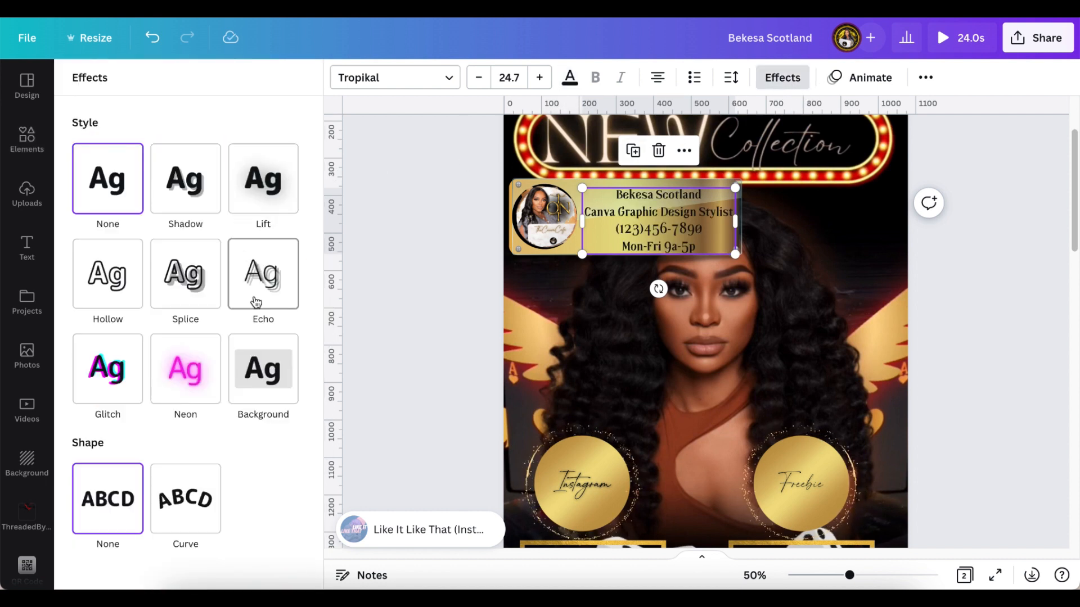
click(264, 194)
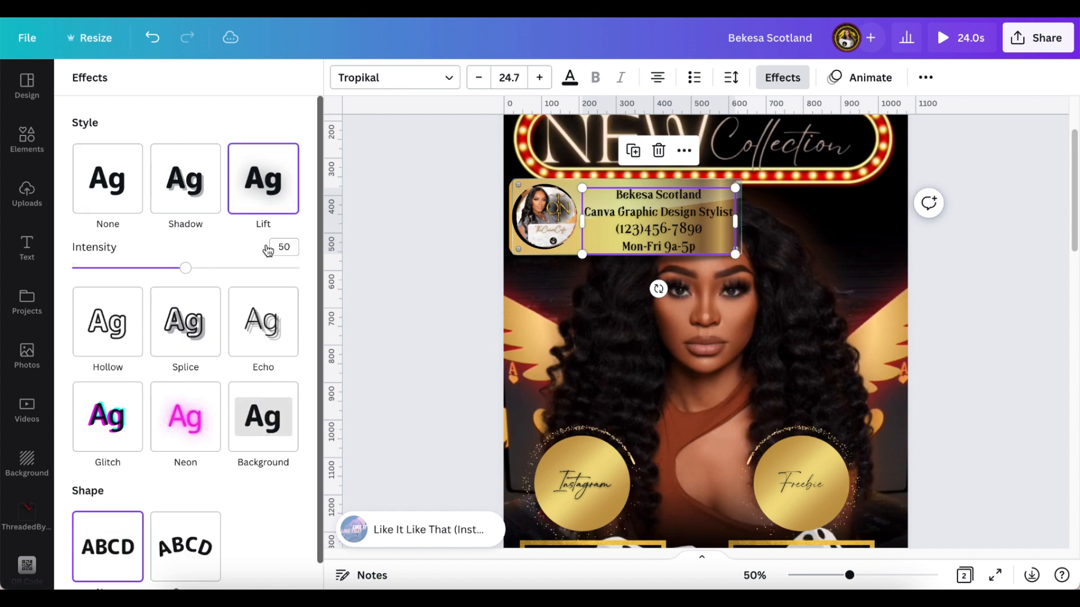
- Switch the text effect to Shadow with a brown shadow, zoomed to 117% on the panel
click(196, 195)
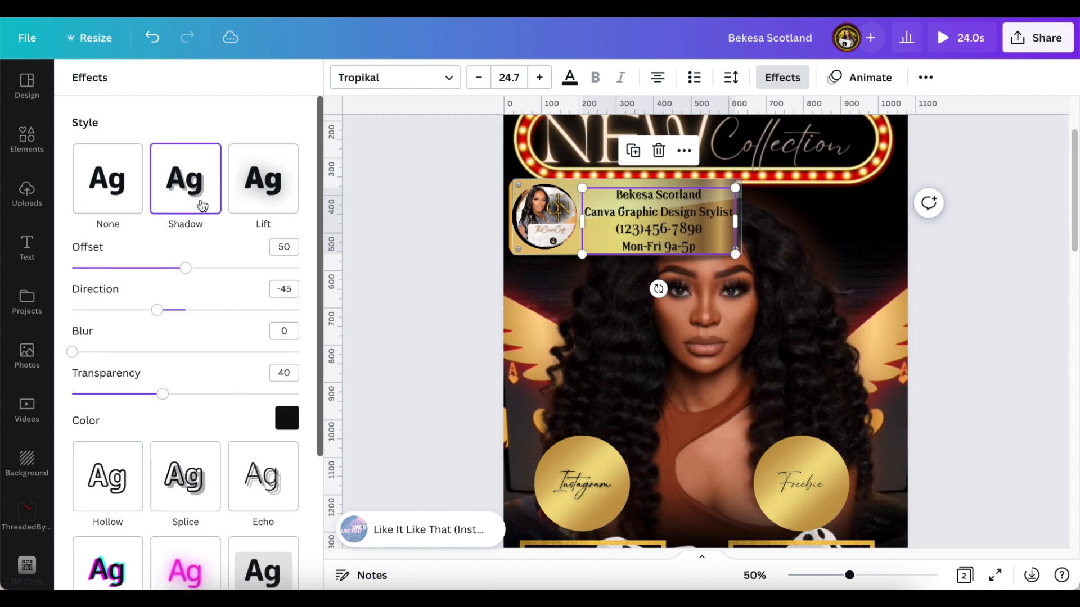
click(286, 418)
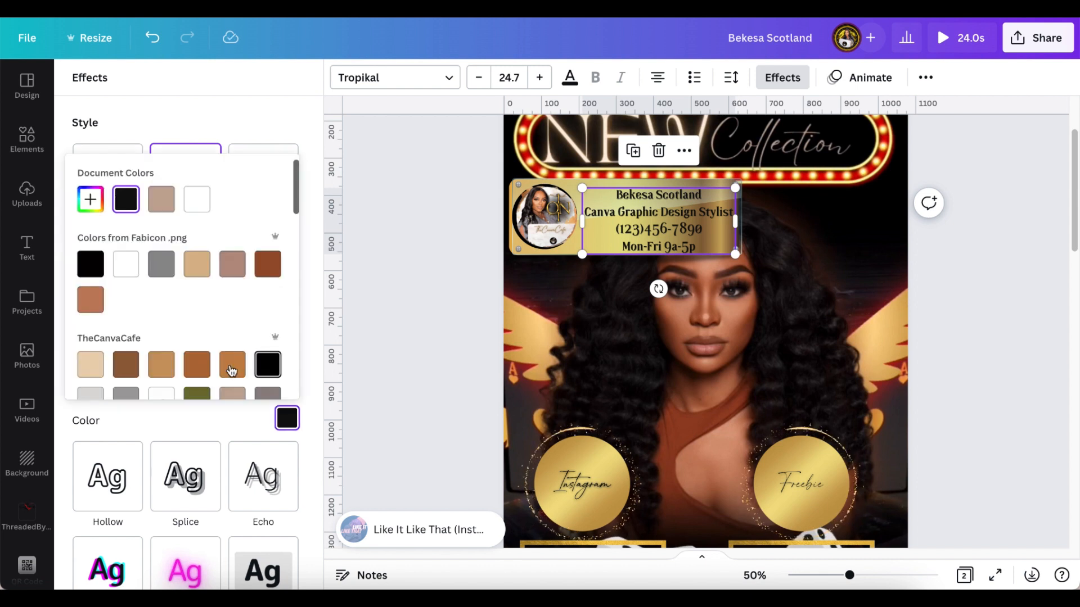
click(196, 265)
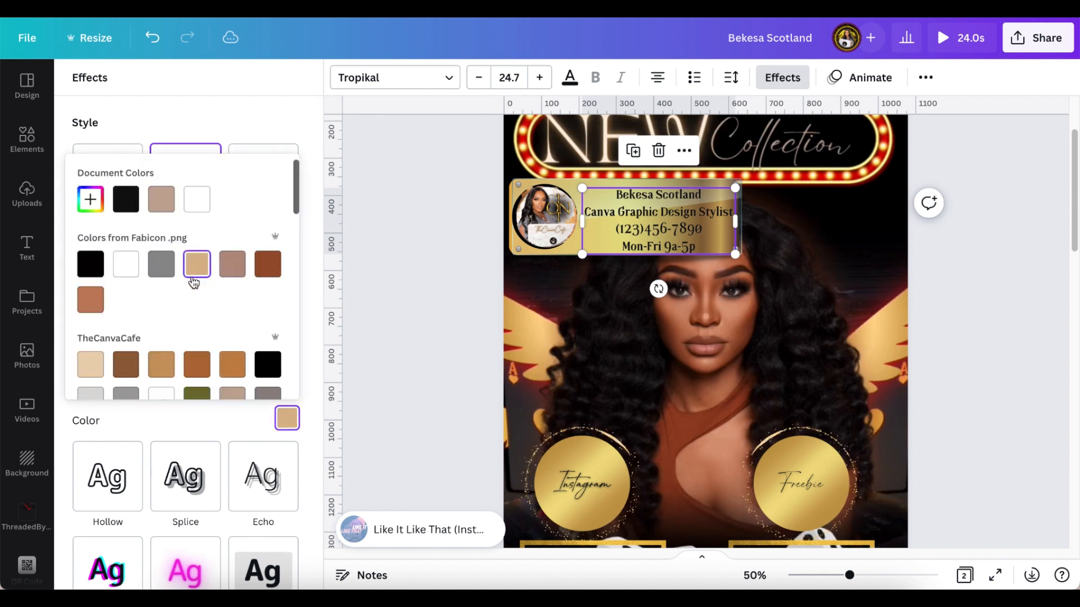
scroll(194, 344, down, 1)
click(197, 340)
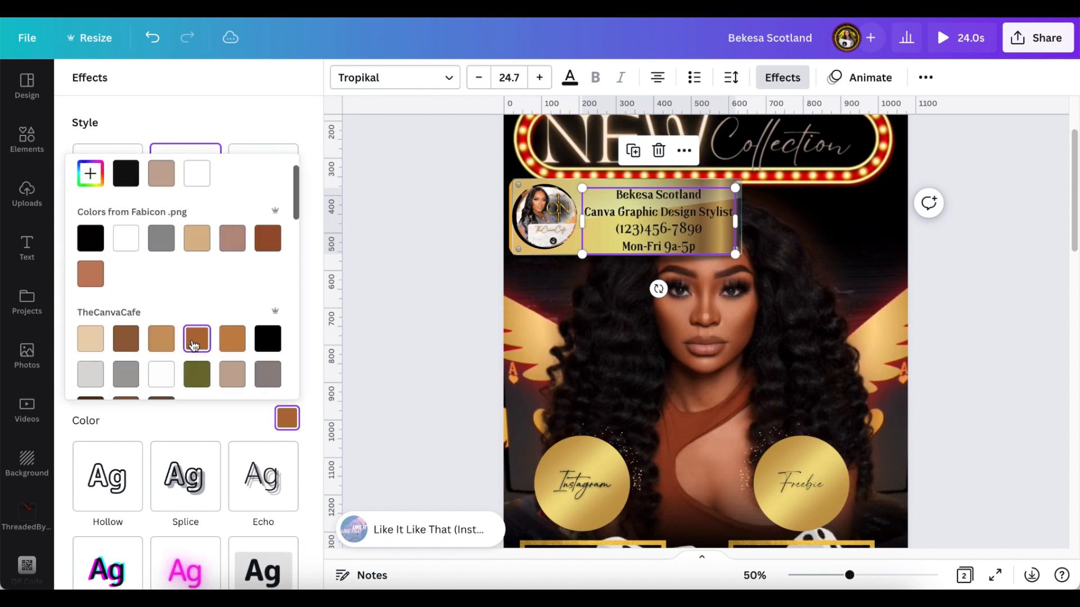
click(861, 579)
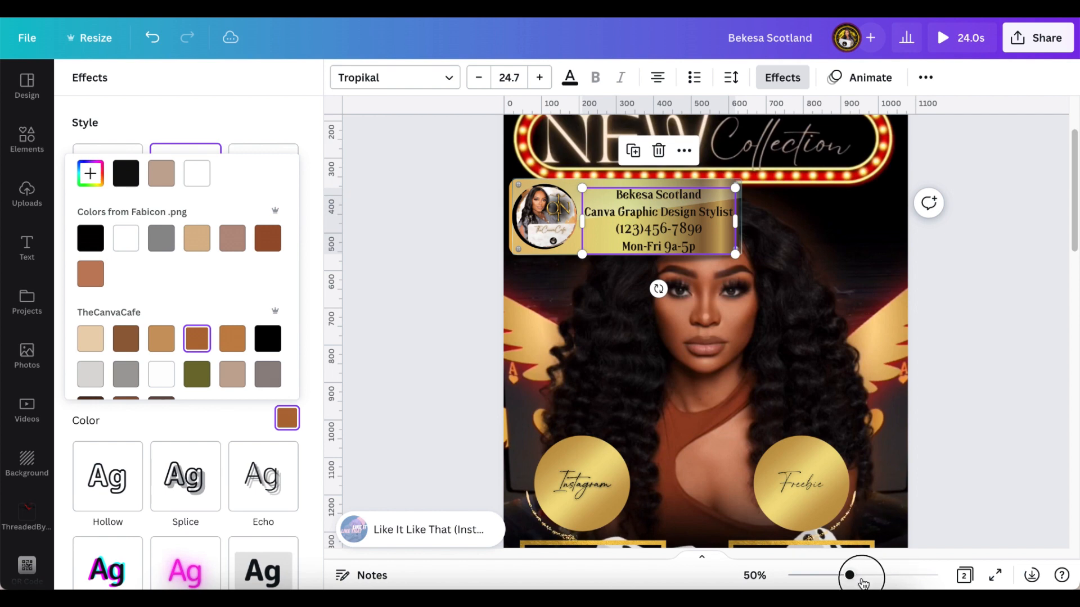
drag(862, 579, 867, 579)
scroll(787, 449, up, 1)
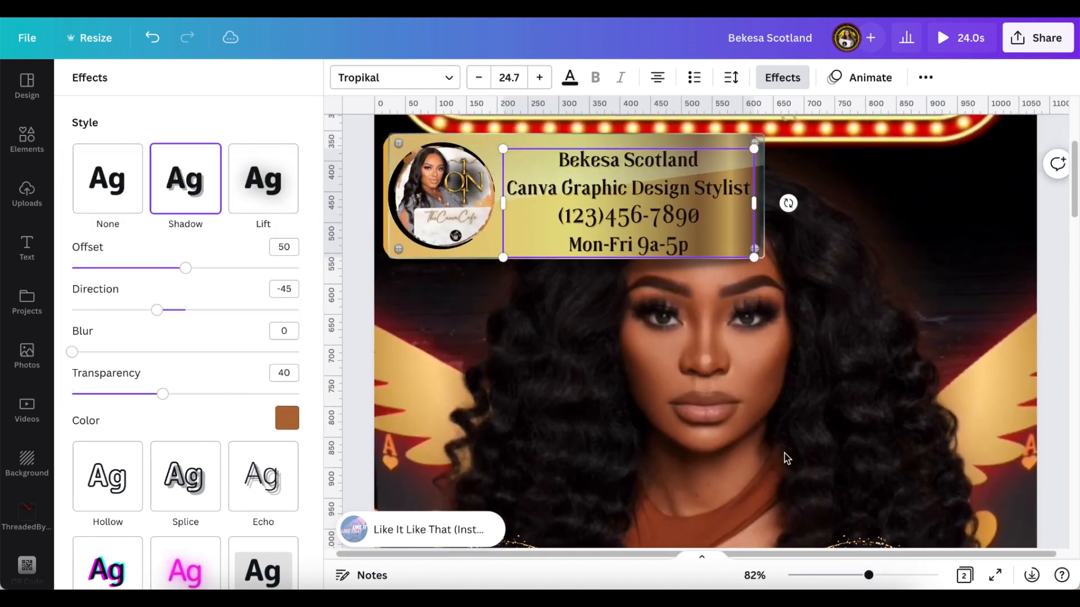
scroll(786, 459, up, 1)
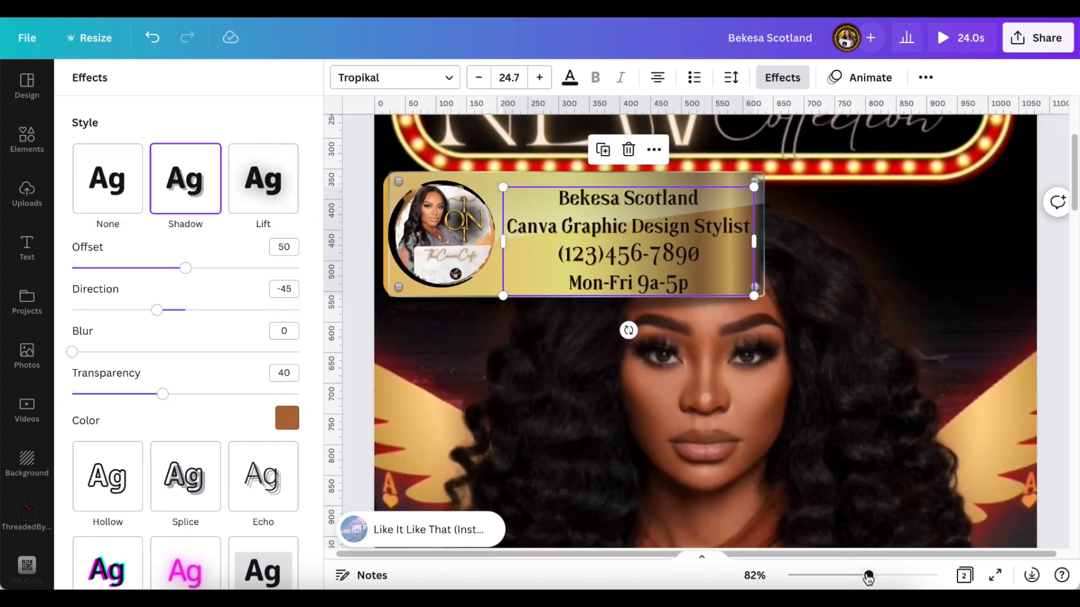
drag(868, 577, 882, 576)
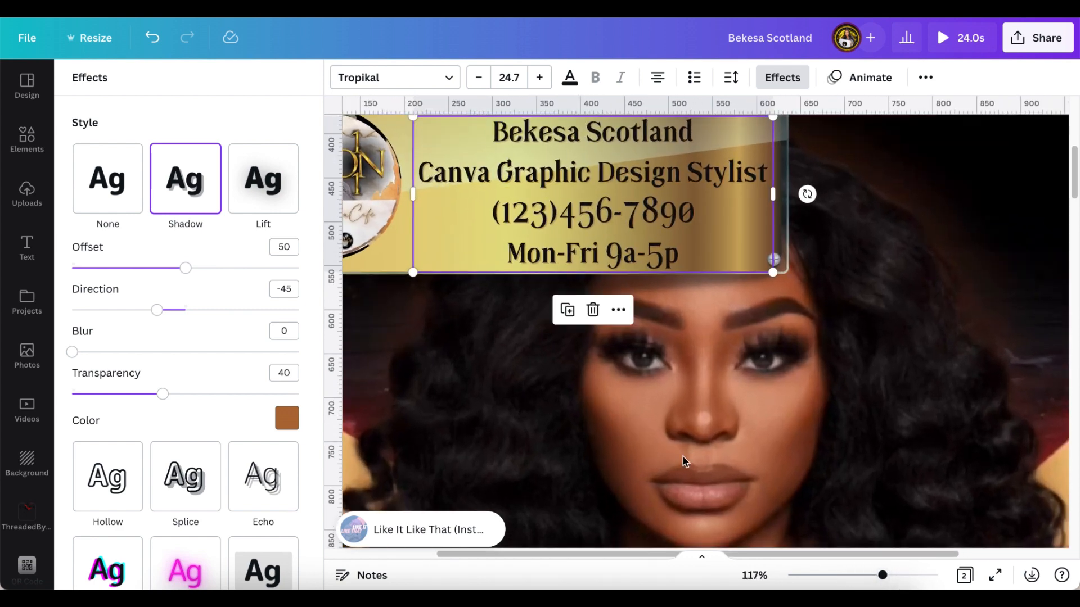
scroll(269, 427, down, 3)
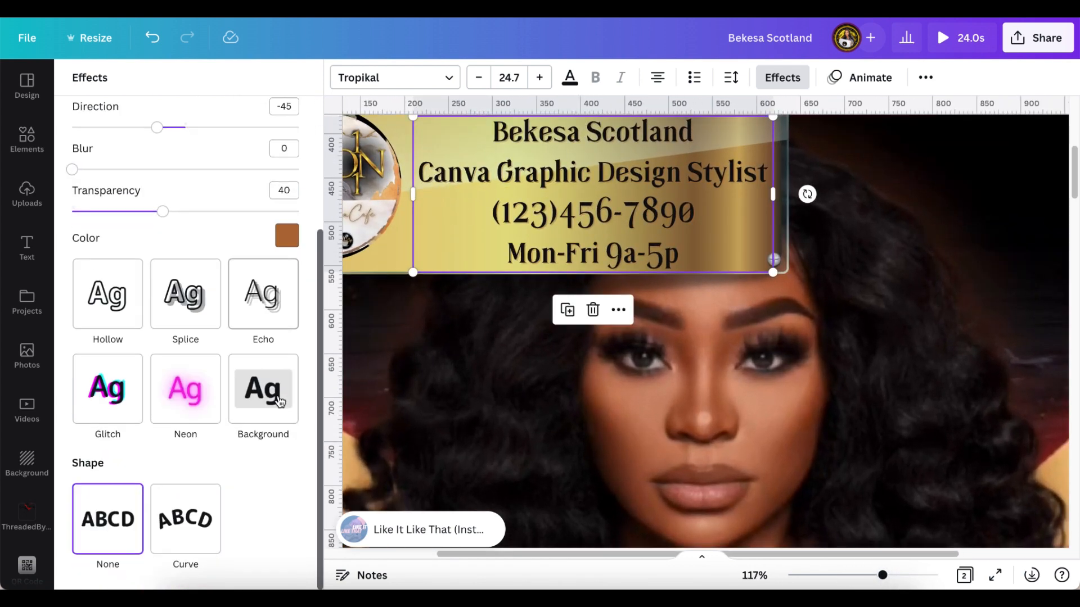
- Recolour the text shadow white after trying grey and brown, then zoom out to the whole page
click(287, 235)
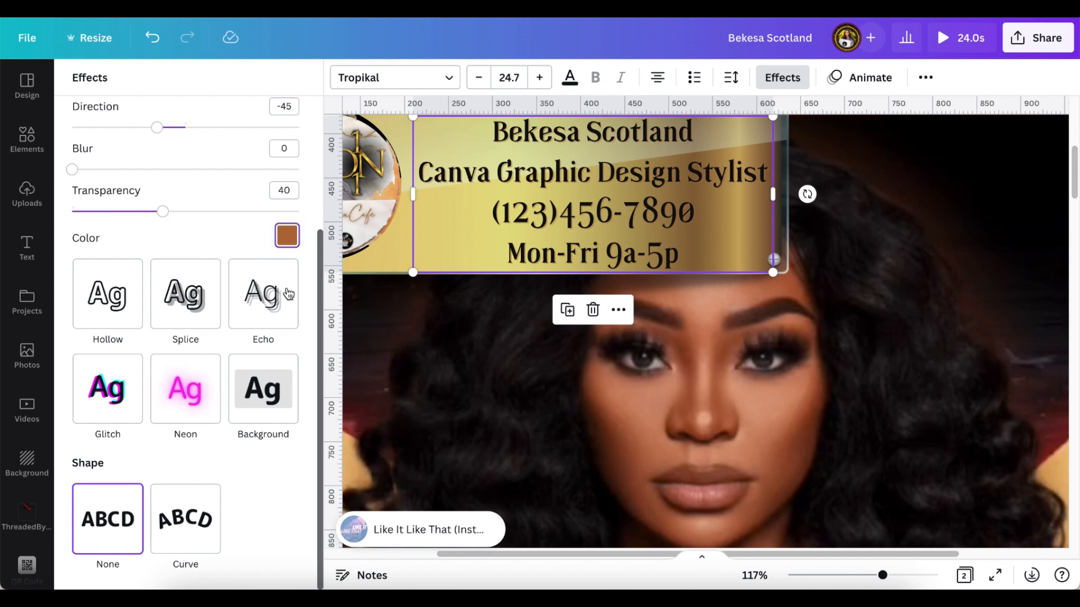
click(160, 369)
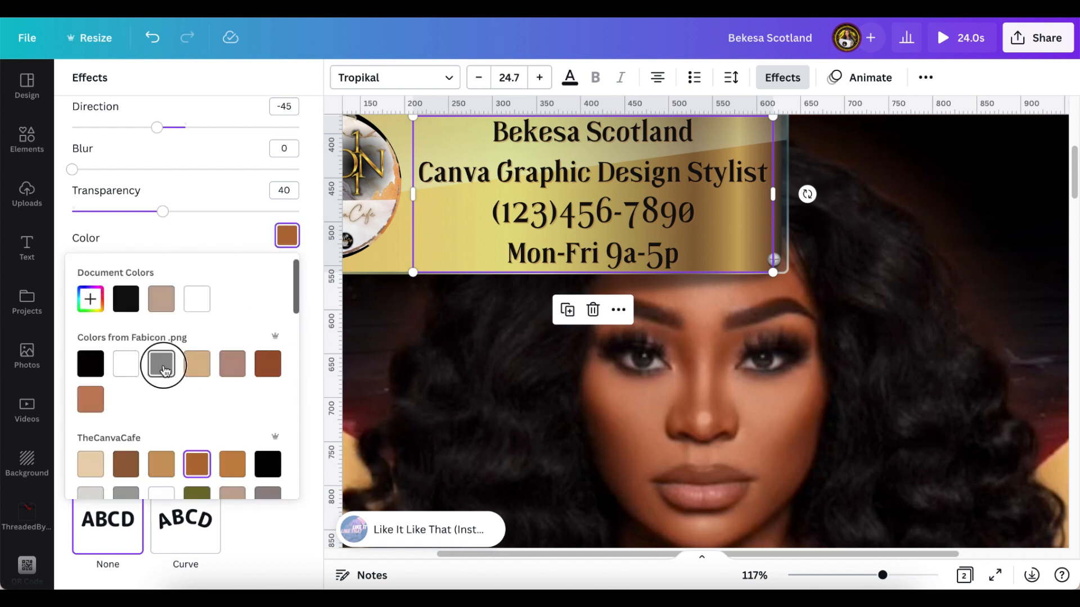
click(126, 365)
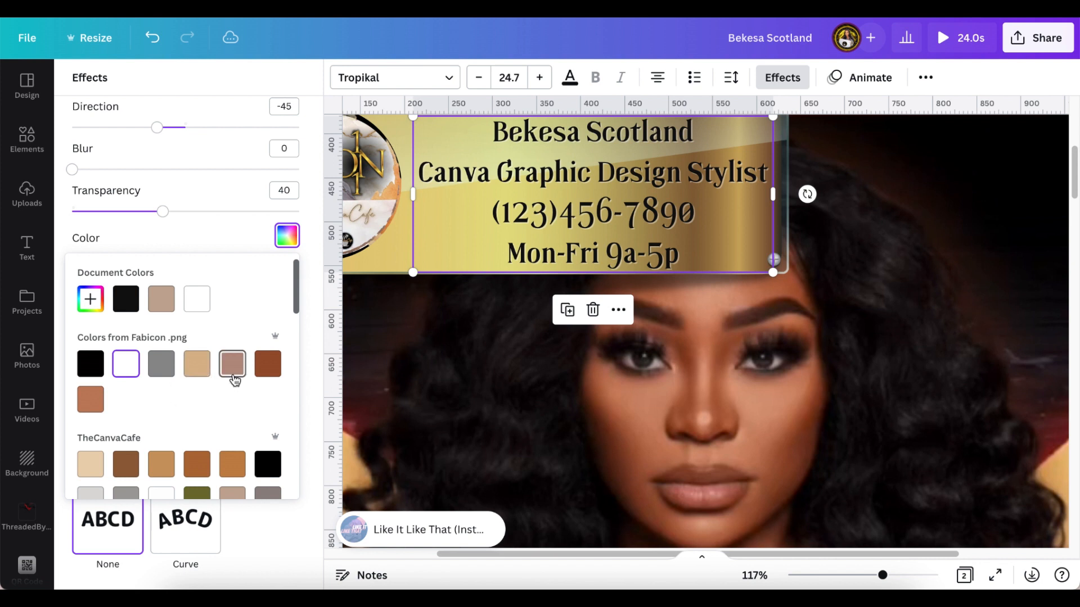
click(261, 373)
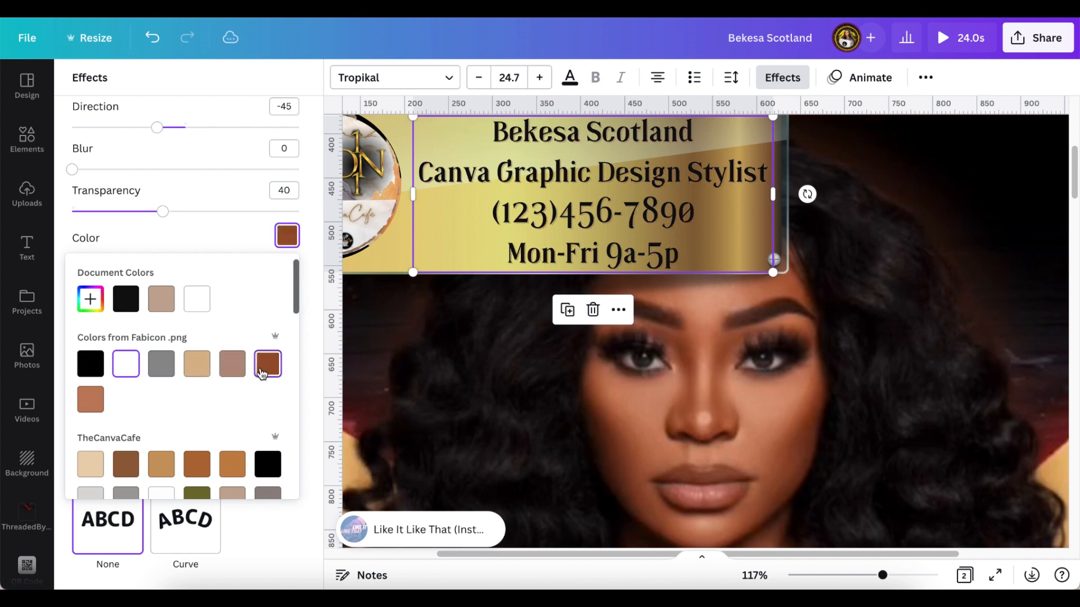
click(133, 372)
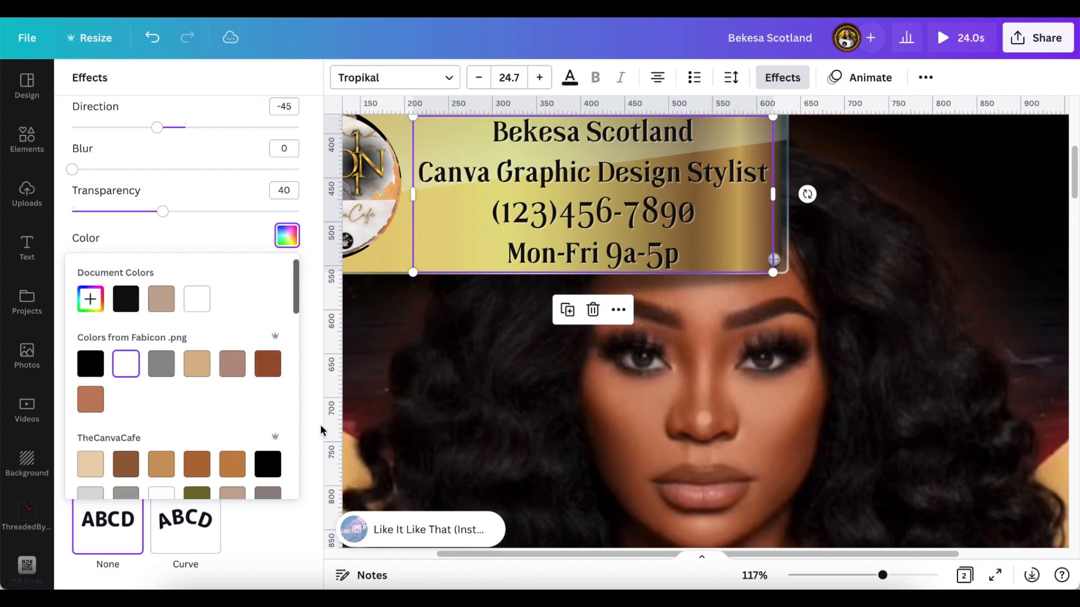
drag(883, 578, 838, 576)
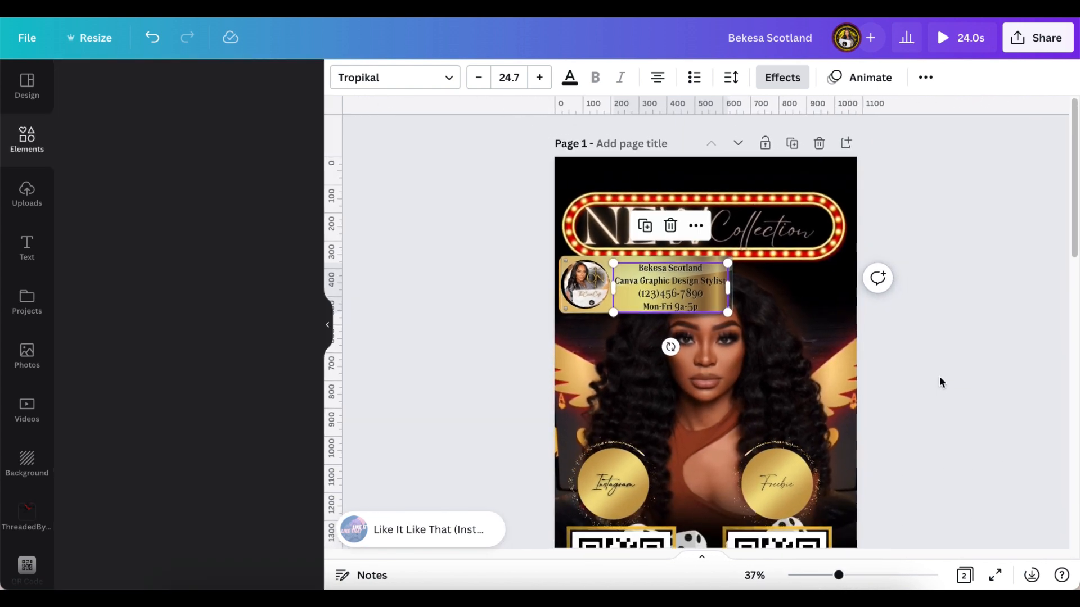
- Select the contact card photo and text together and move them up over the NEW Collection sign
click(367, 224)
drag(484, 278, 754, 264)
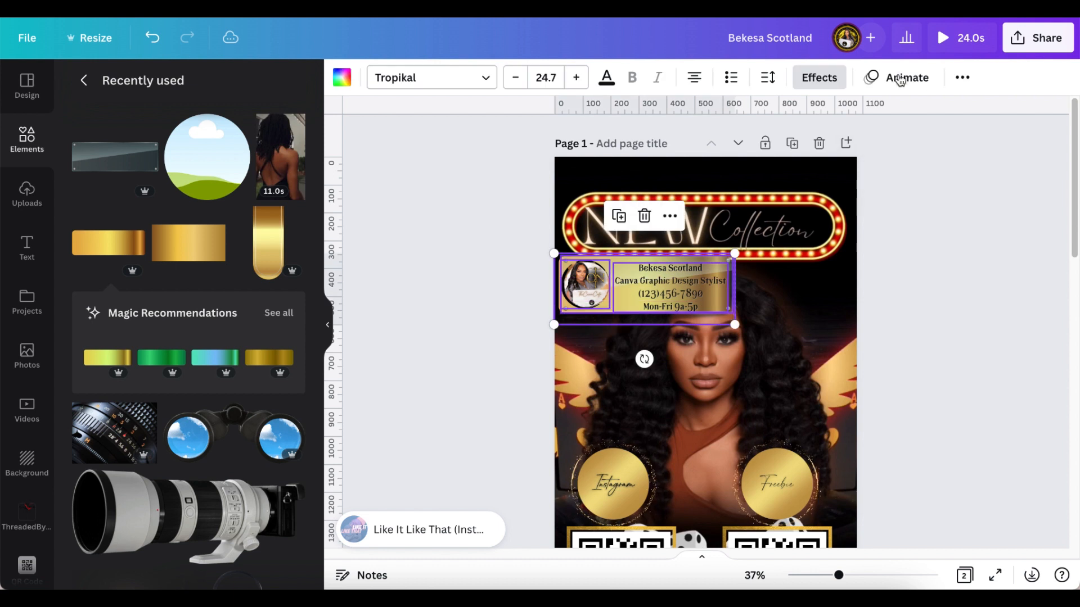
drag(680, 286, 680, 212)
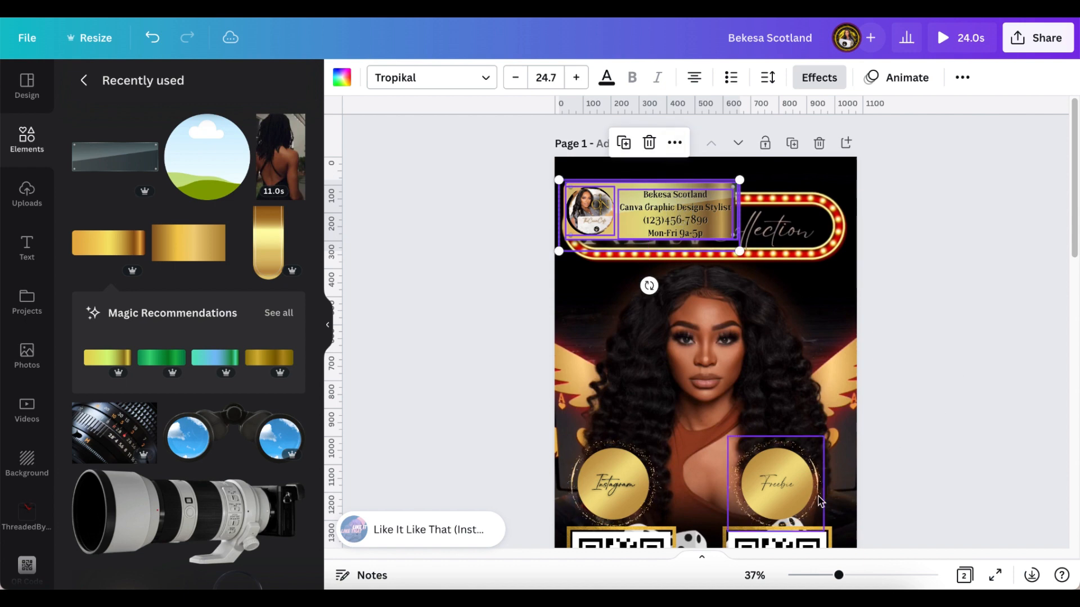
scroll(835, 366, down, 1)
scroll(833, 374, down, 4)
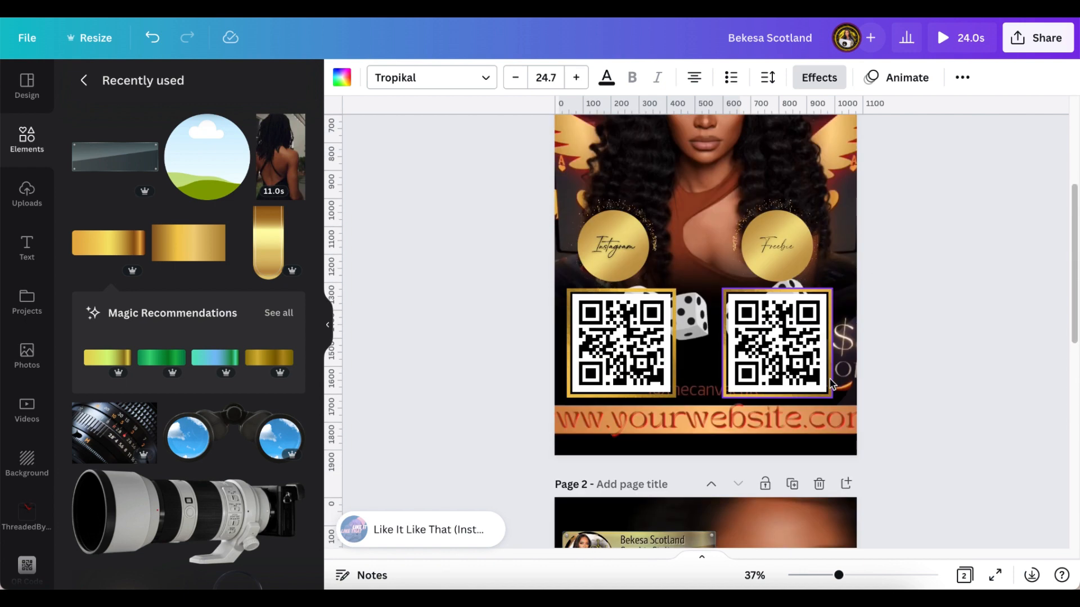
scroll(831, 383, up, 5)
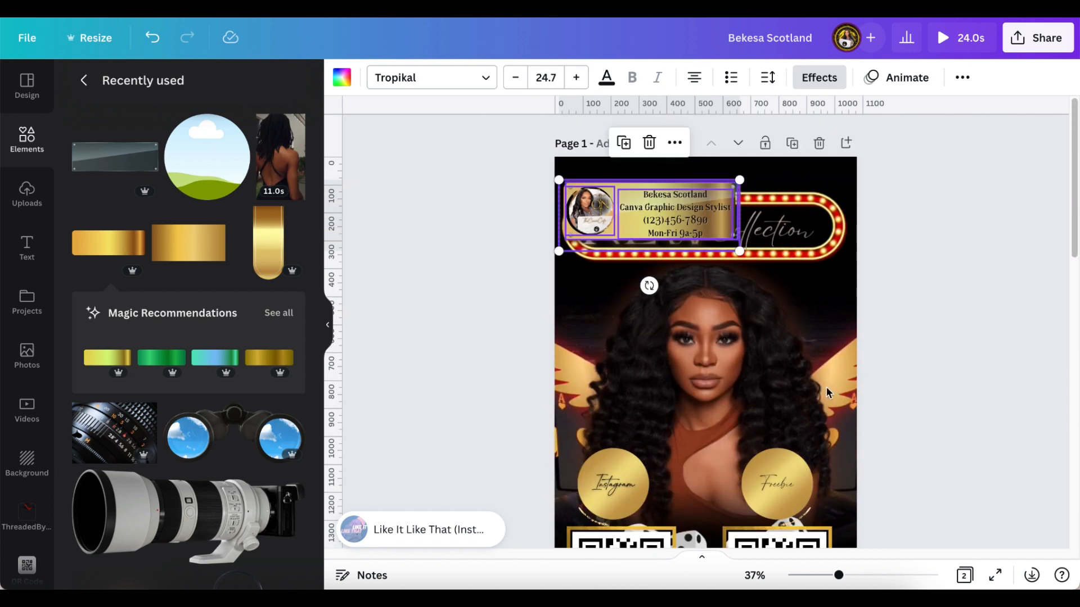
click(944, 367)
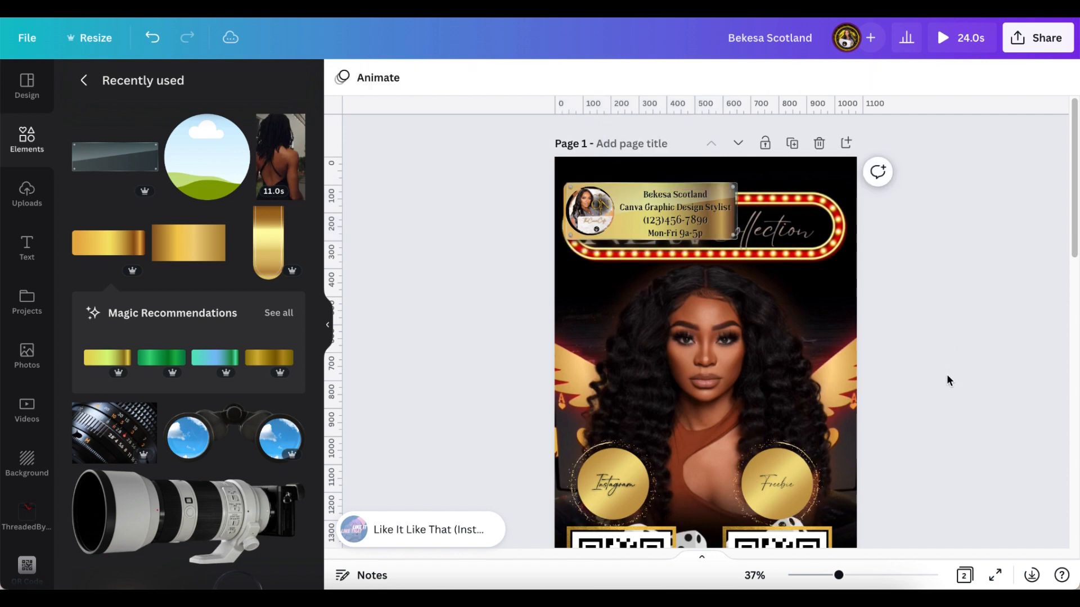
scroll(943, 377, down, 5)
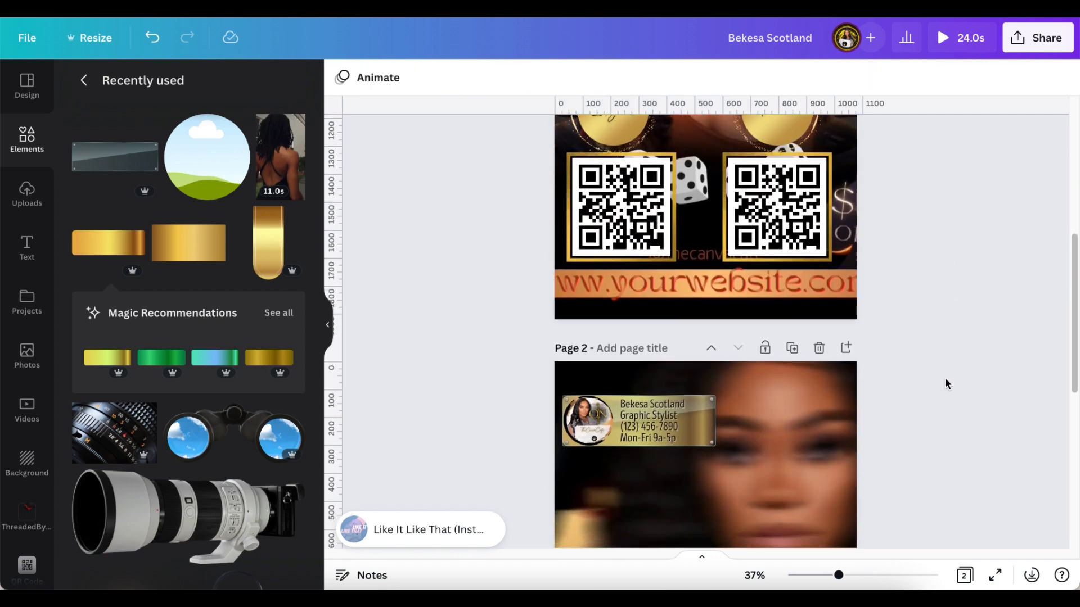
scroll(944, 379, down, 3)
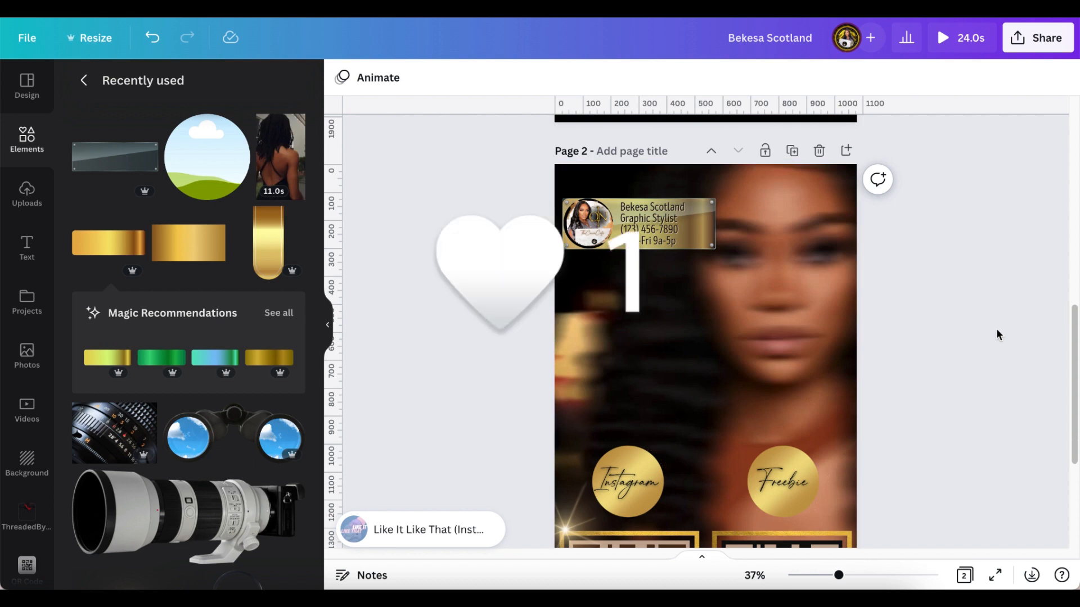
scroll(1004, 337, up, 8)
scroll(1003, 343, down, 10)
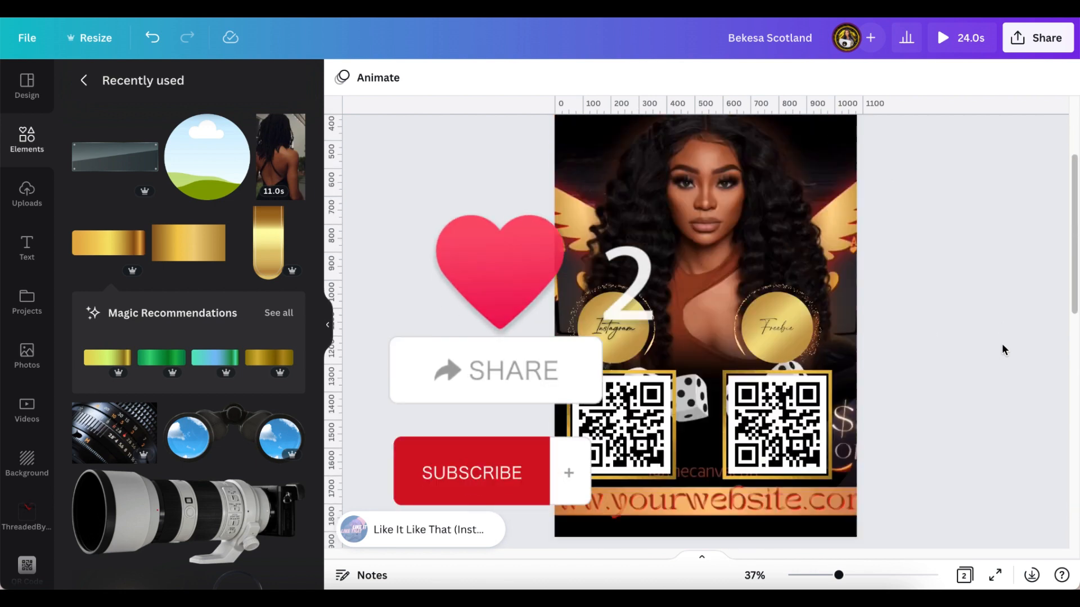
scroll(1000, 353, up, 5)
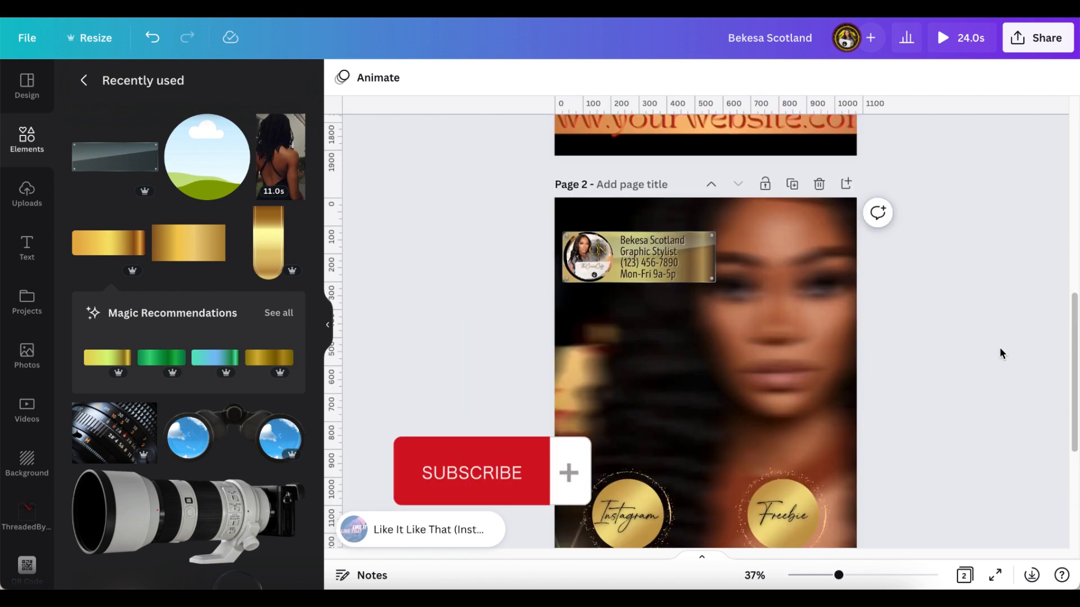
scroll(996, 347, down, 5)
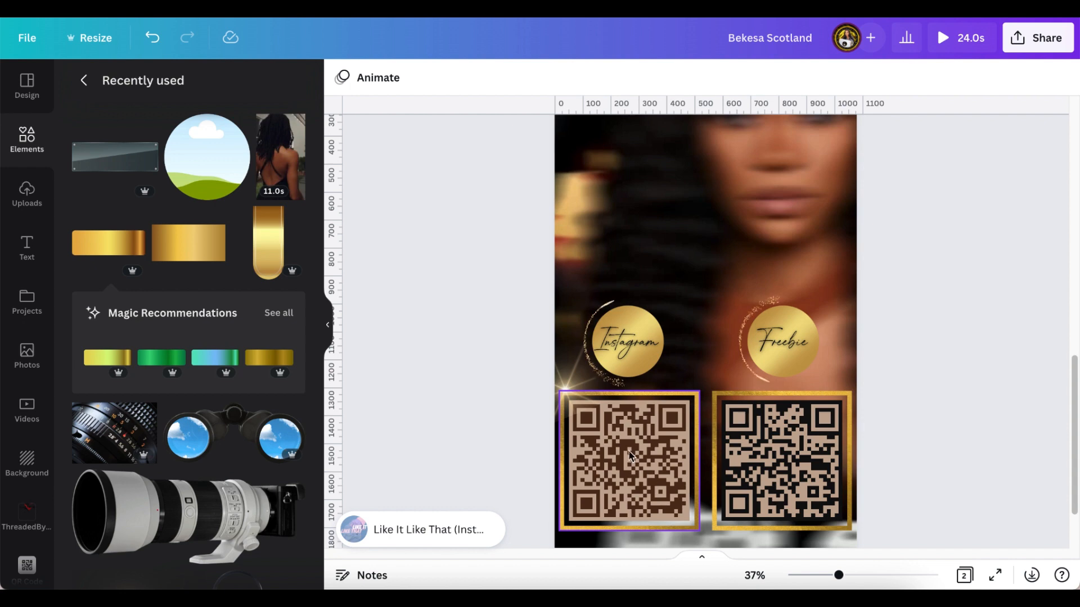
scroll(922, 427, down, 3)
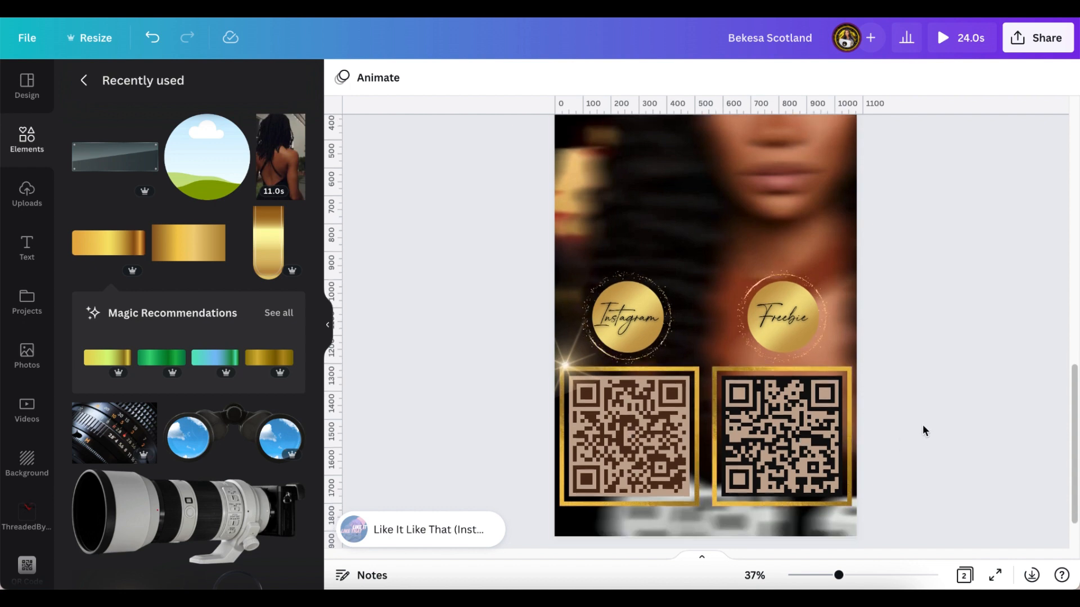
scroll(918, 436, up, 1)
scroll(914, 441, up, 15)
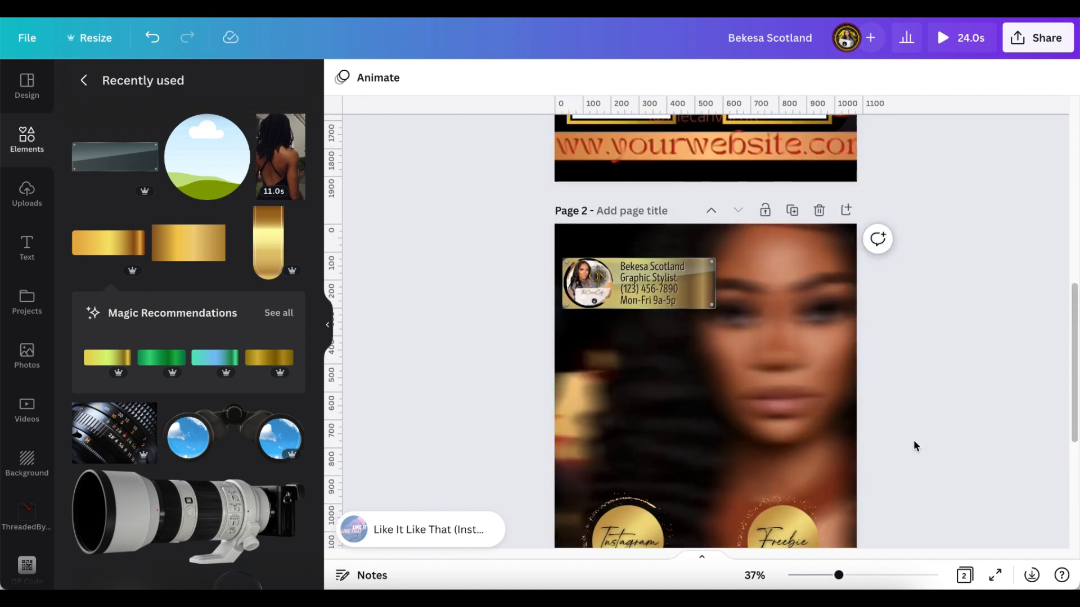
scroll(913, 445, up, 1)
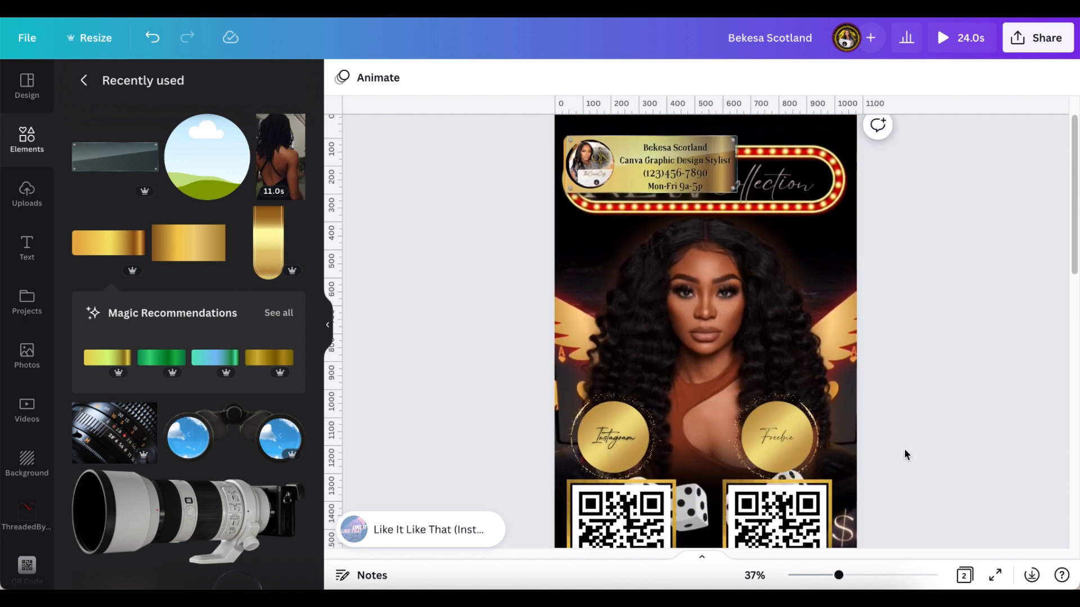
scroll(903, 448, down, 2)
scroll(904, 450, up, 1)
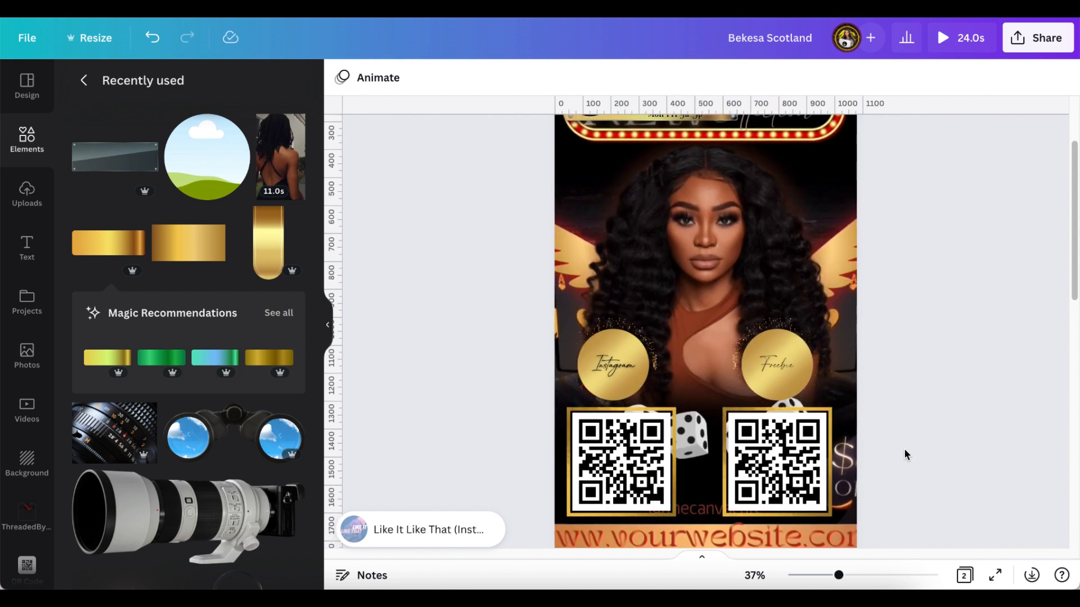
scroll(899, 454, up, 2)
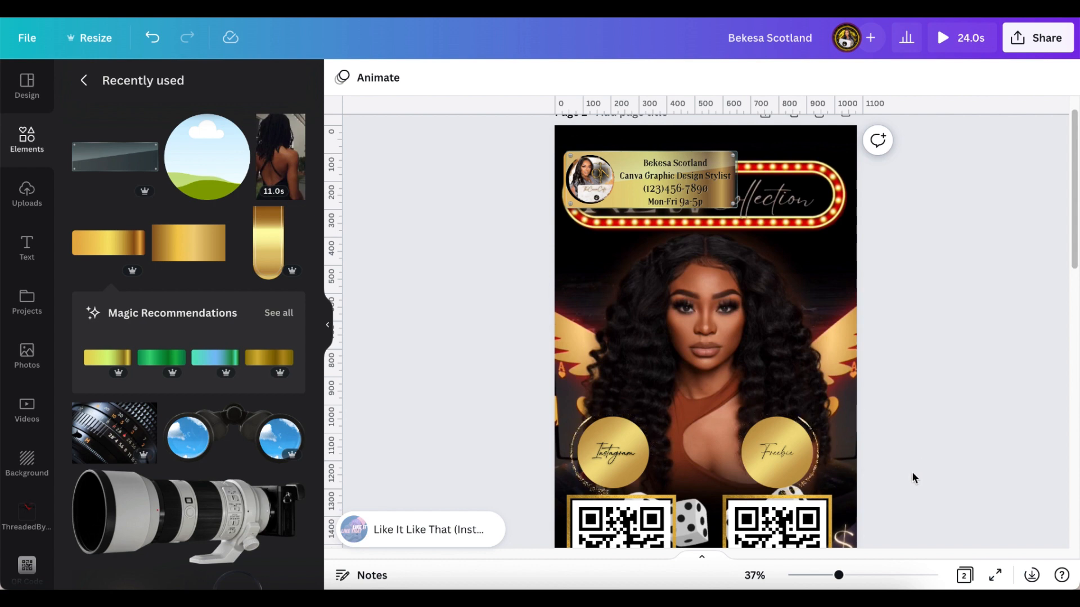
- Play the exported 12-second flyer video full screen from the Digital Business Card album
scroll(912, 471, up, 1)
scroll(914, 475, down, 5)
scroll(914, 474, up, 5)
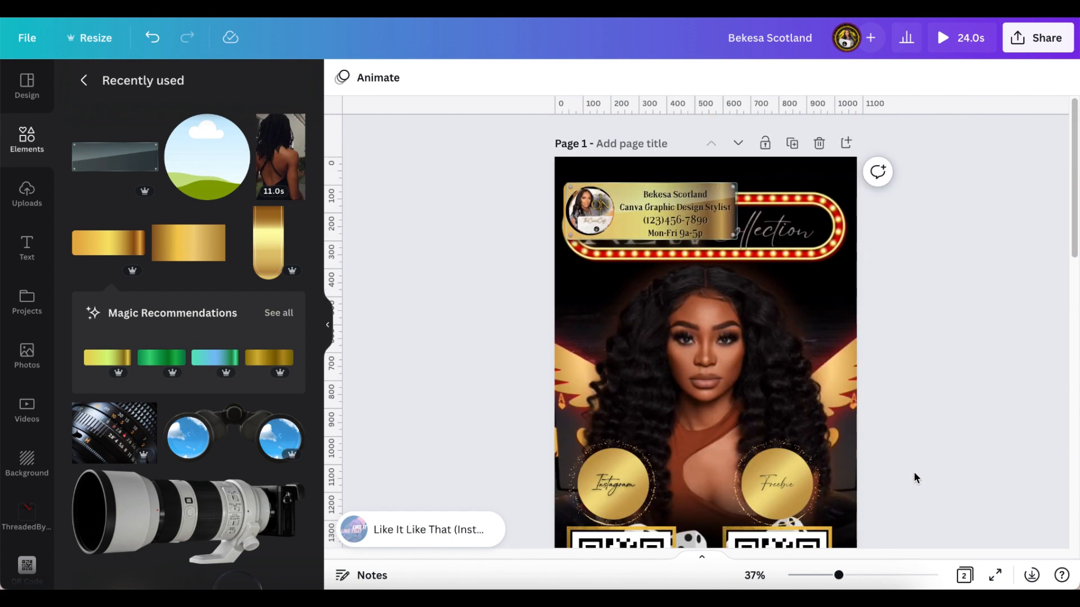
scroll(914, 474, down, 1)
scroll(914, 478, down, 1)
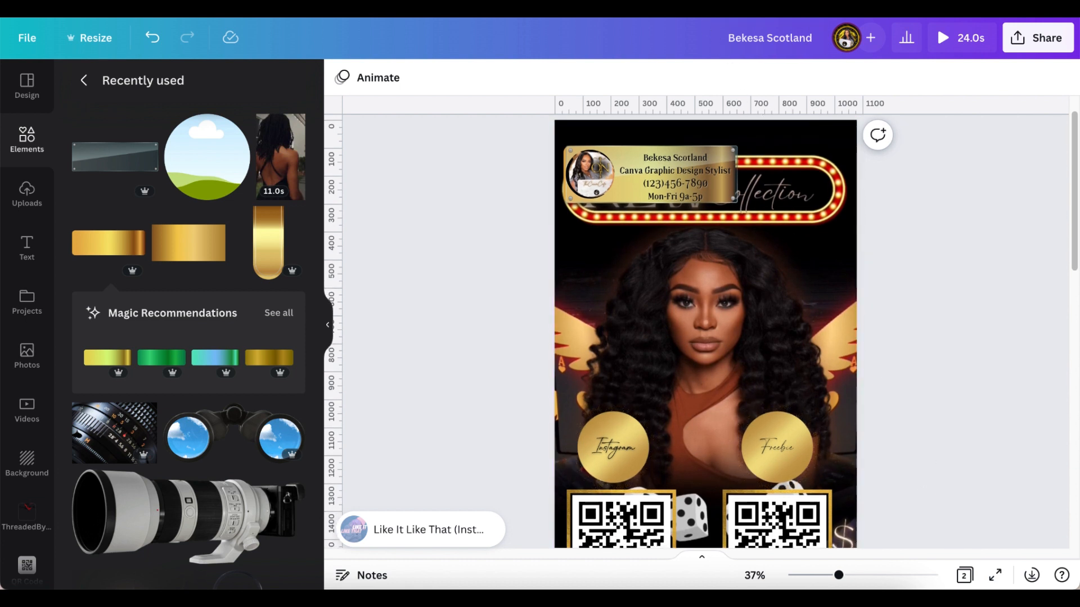
scroll(906, 471, up, 1)
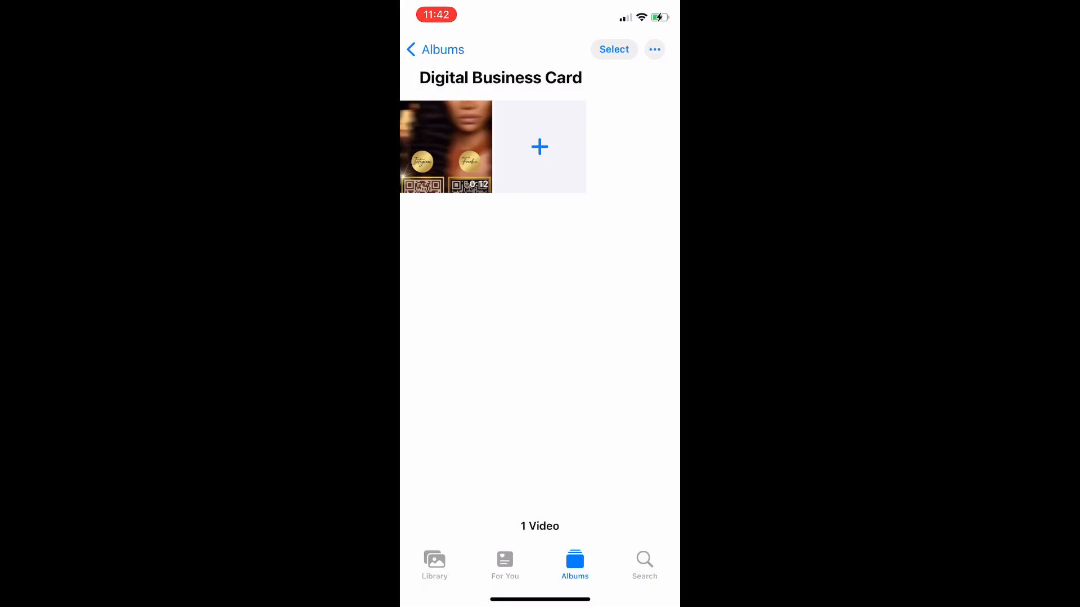
click(446, 146)
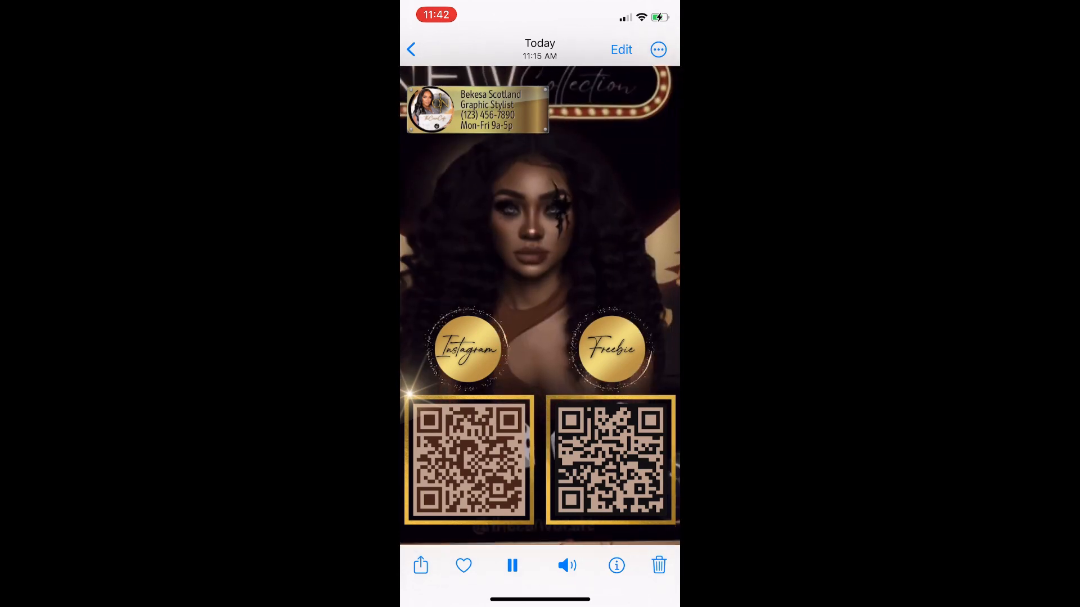